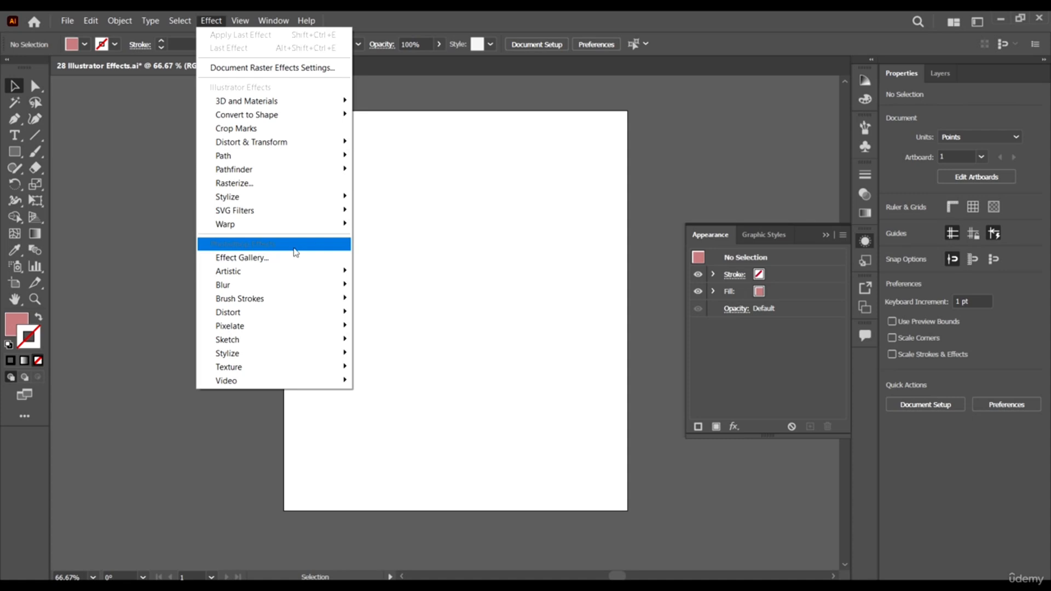
pyautogui.click(404, 249)
pyautogui.click(211, 21)
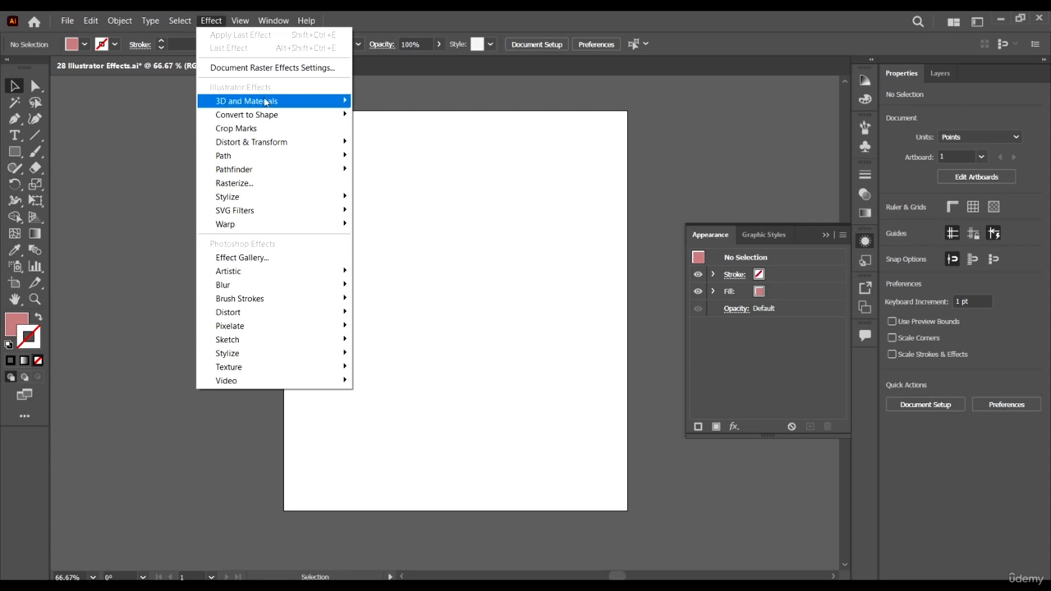
pyautogui.moveTo(305, 158)
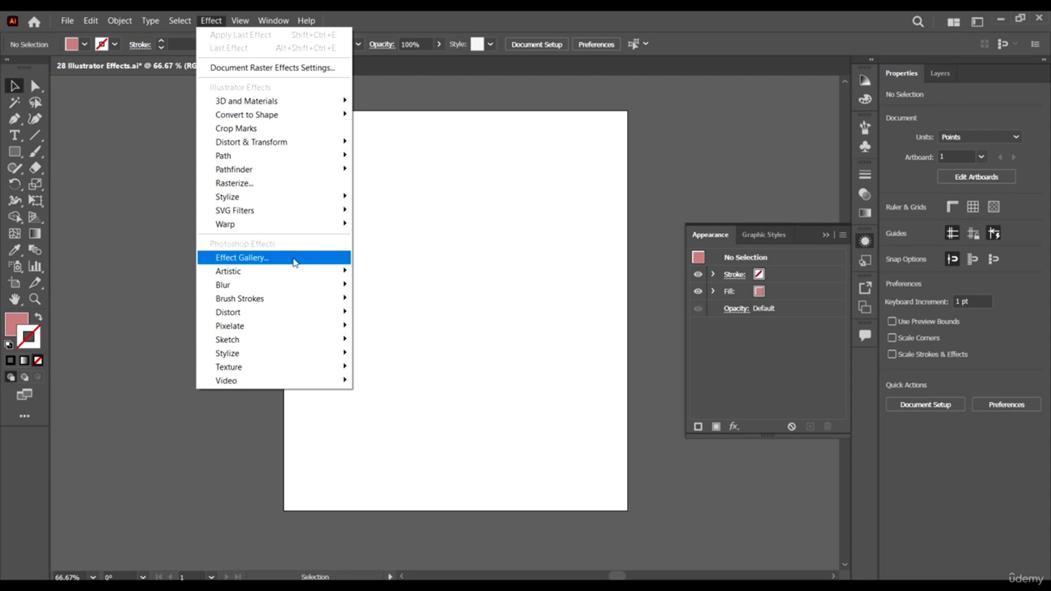
pyautogui.click(499, 276)
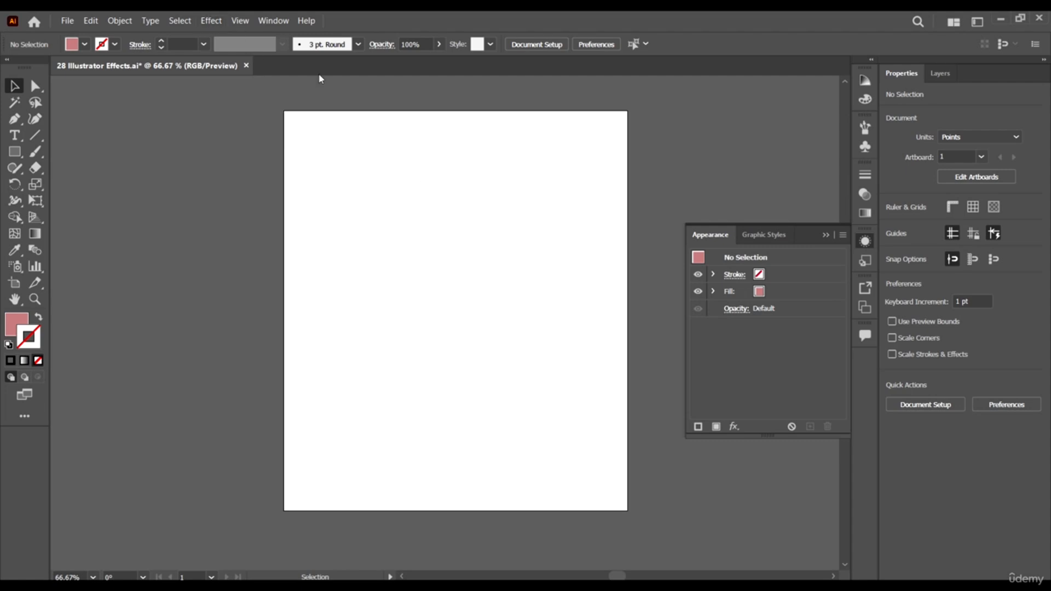
pyautogui.click(213, 21)
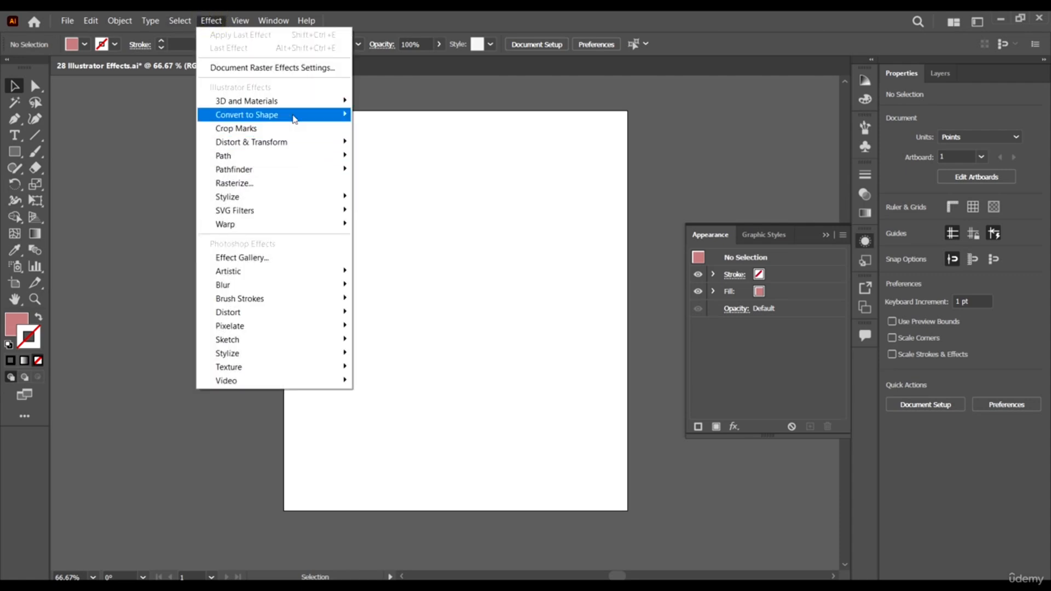
pyautogui.moveTo(241, 103)
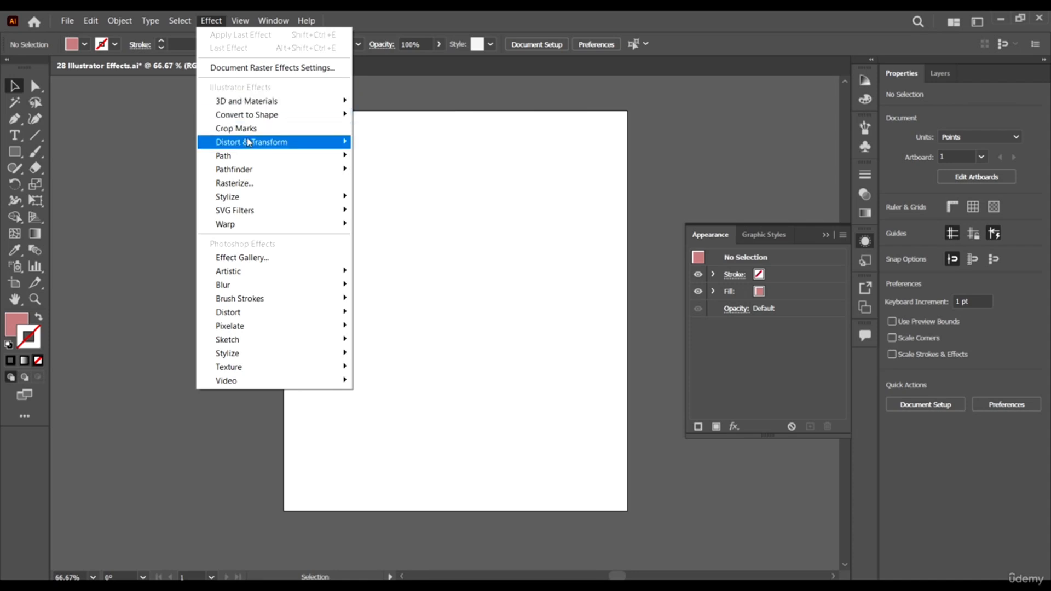
pyautogui.moveTo(254, 145)
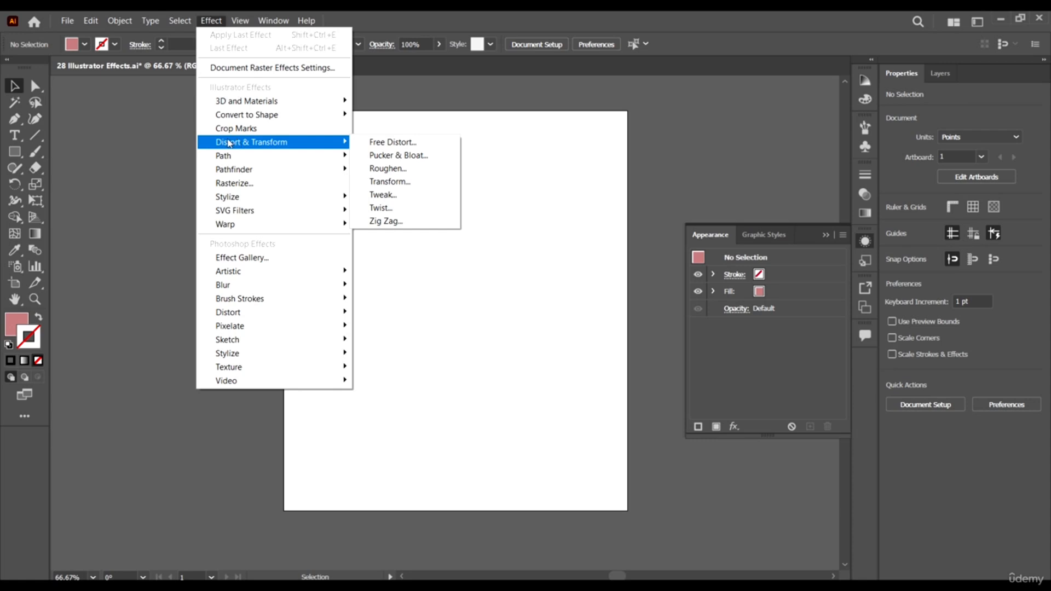
pyautogui.click(110, 157)
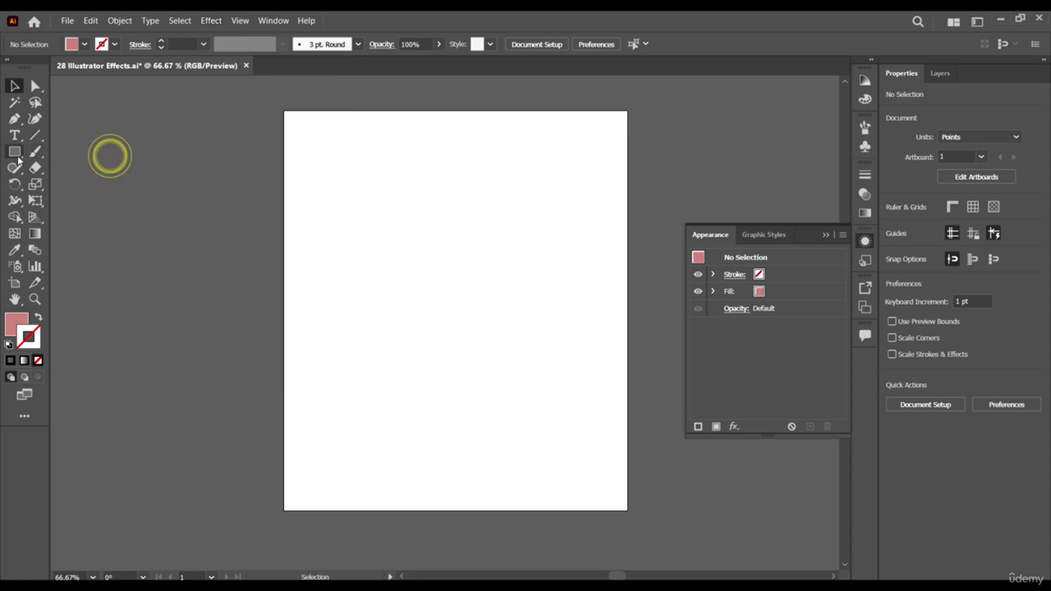
# - Draw a pink square of about 201 pt per side on the artboard and move it slightly towards the centre
pyautogui.click(15, 152)
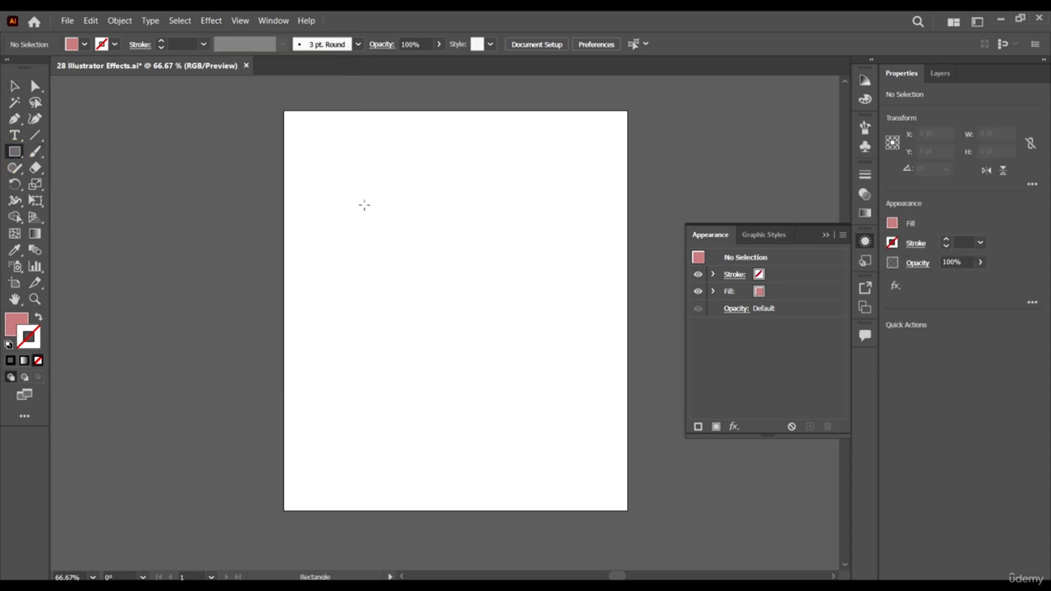
pyautogui.moveTo(370, 206)
pyautogui.mouseDown()
pyautogui.moveTo(591, 426)
pyautogui.moveTo(516, 352)
pyautogui.mouseUp()
pyautogui.press('v')
pyautogui.moveTo(482, 308)
pyautogui.mouseDown()
pyautogui.moveTo(515, 323)
pyautogui.moveTo(494, 325)
pyautogui.mouseUp()
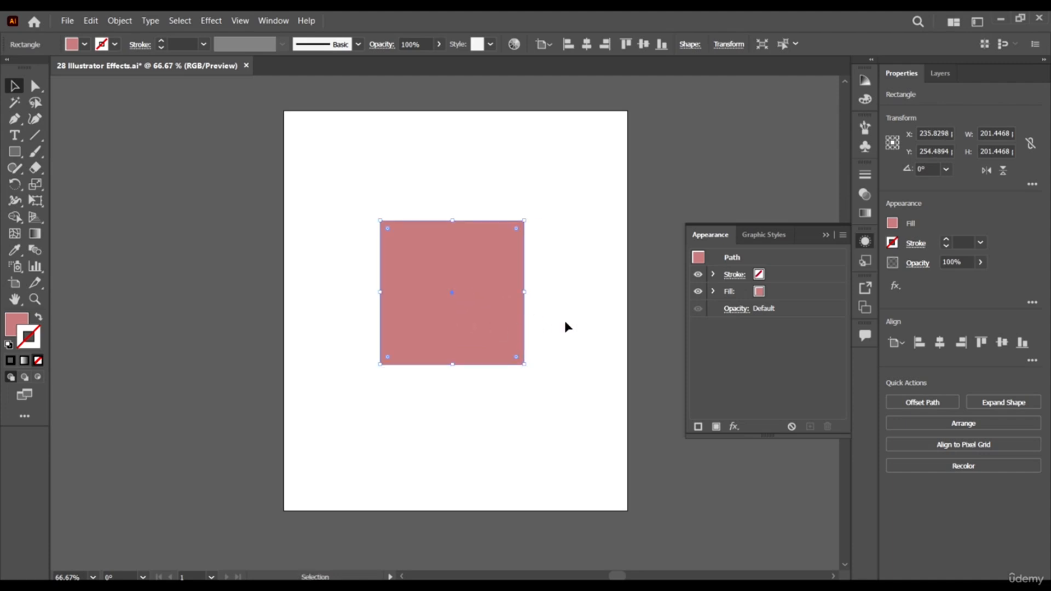
# - Apply a Free Distort effect to the square, pulling its upper-left and both lower corners outward and its upper-right corner inward
pyautogui.click(211, 21)
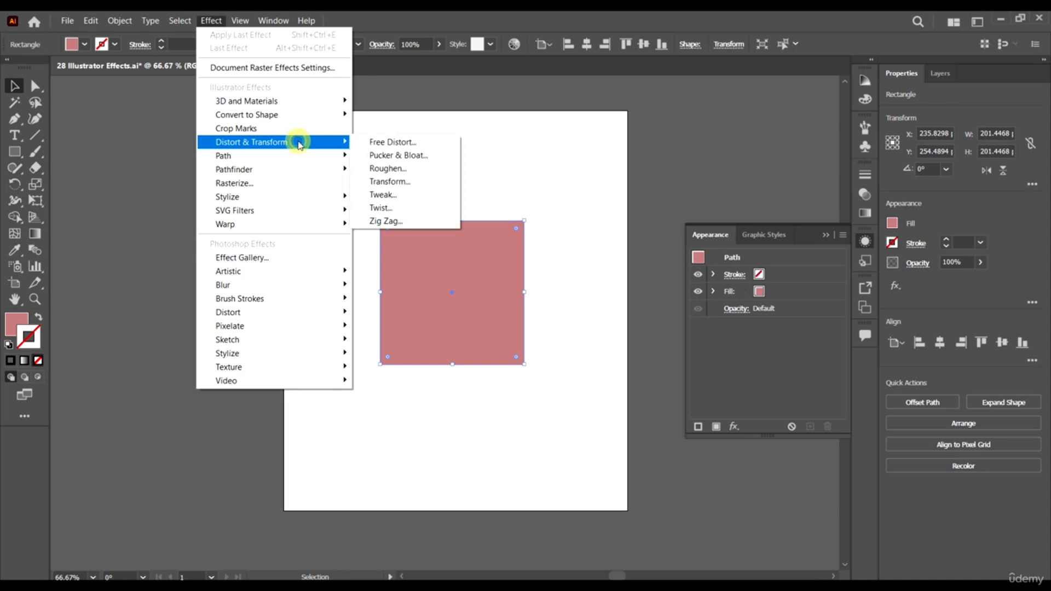
pyautogui.click(422, 143)
pyautogui.moveTo(612, 172); pyautogui.dragTo(738, 136)
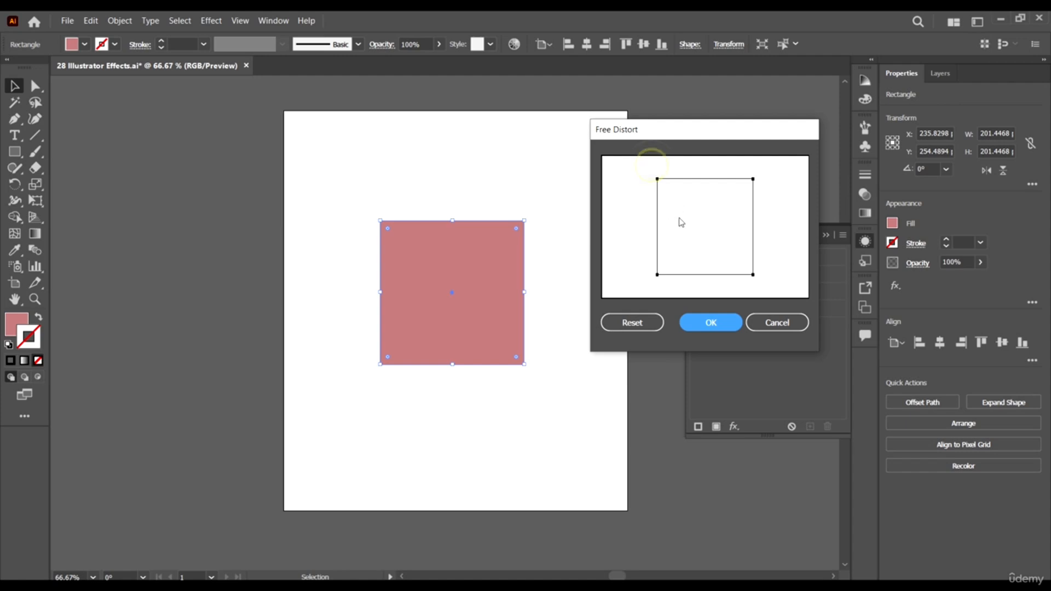
pyautogui.moveTo(710, 136); pyautogui.dragTo(742, 138)
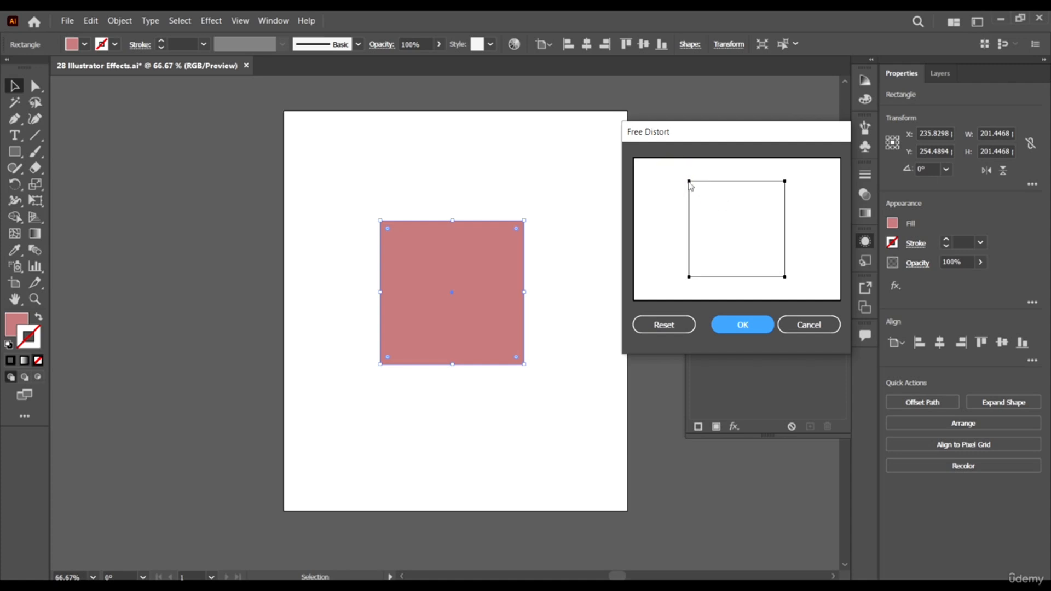
pyautogui.moveTo(689, 183); pyautogui.dragTo(656, 177)
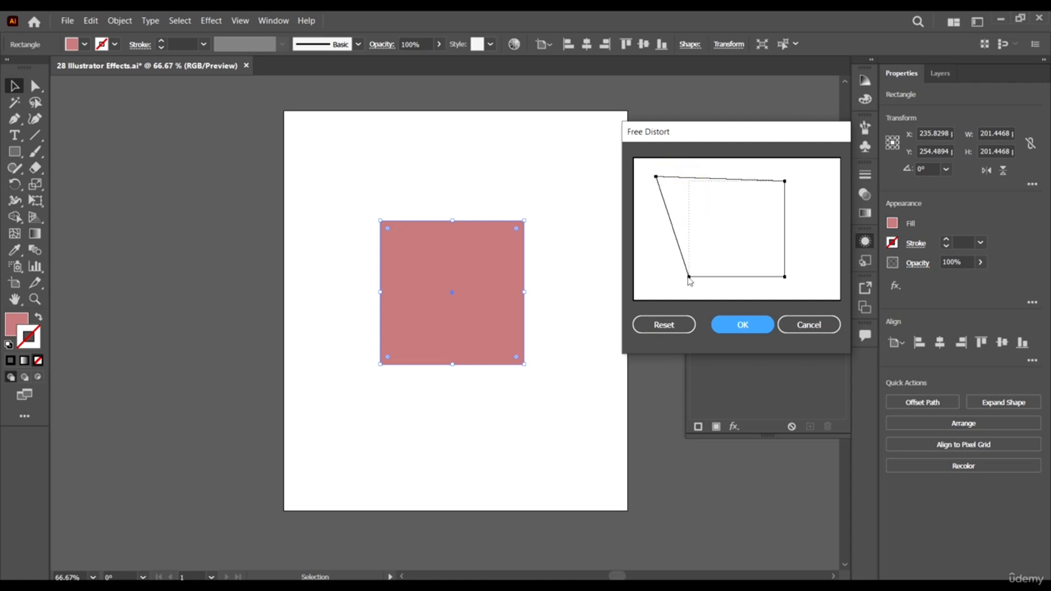
pyautogui.moveTo(689, 277); pyautogui.dragTo(710, 291)
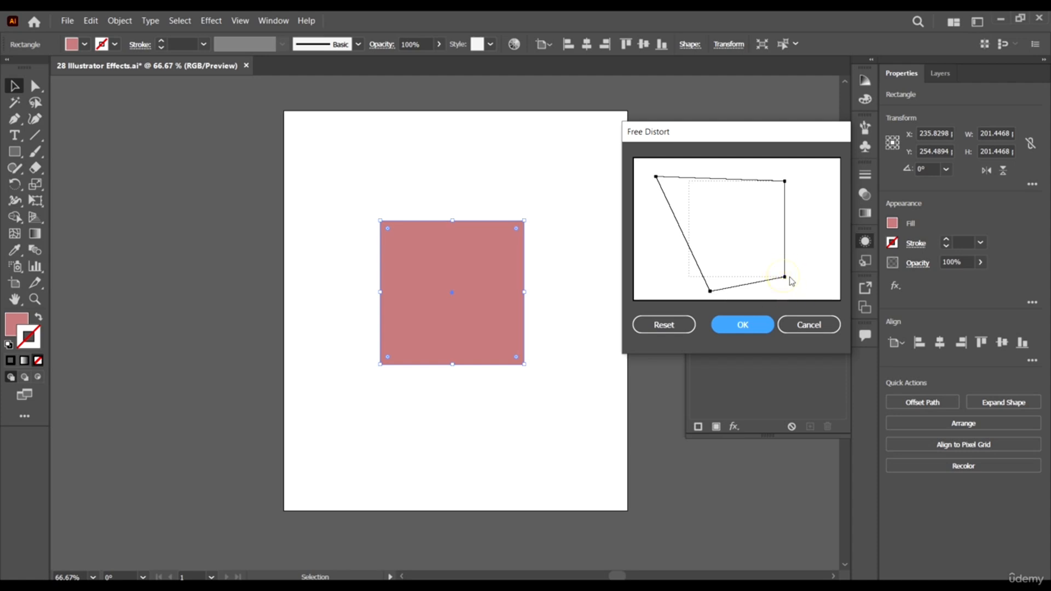
pyautogui.moveTo(786, 280); pyautogui.dragTo(810, 278)
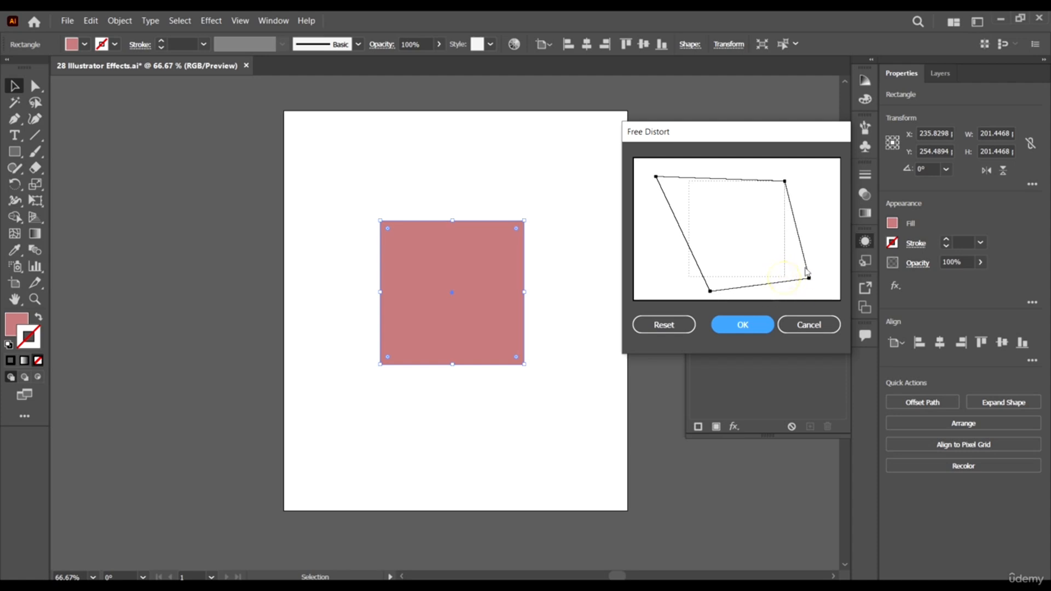
pyautogui.click(785, 181)
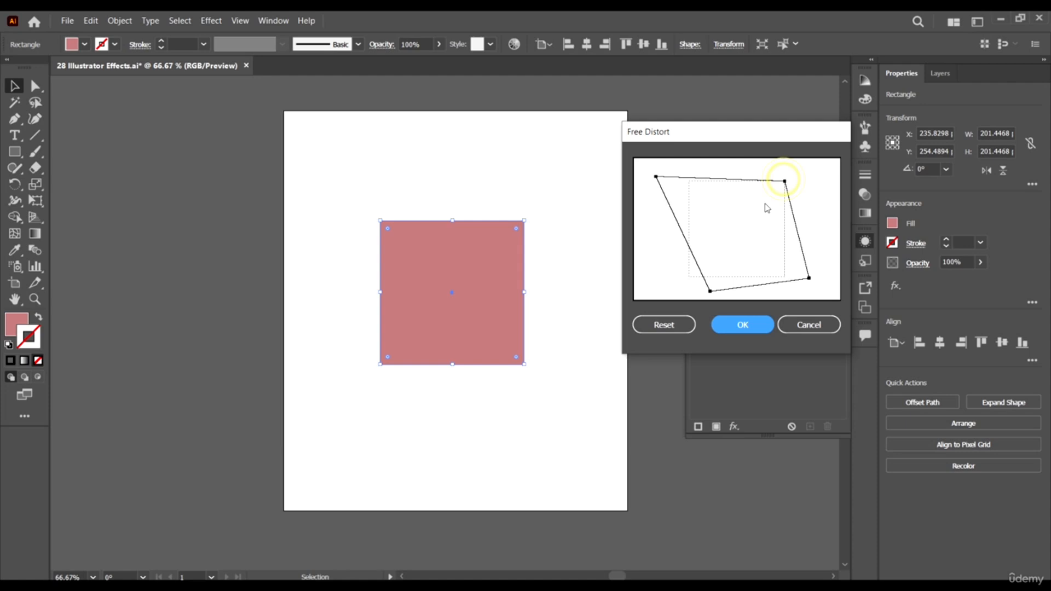
pyautogui.click(785, 181)
pyautogui.moveTo(785, 182); pyautogui.dragTo(766, 212)
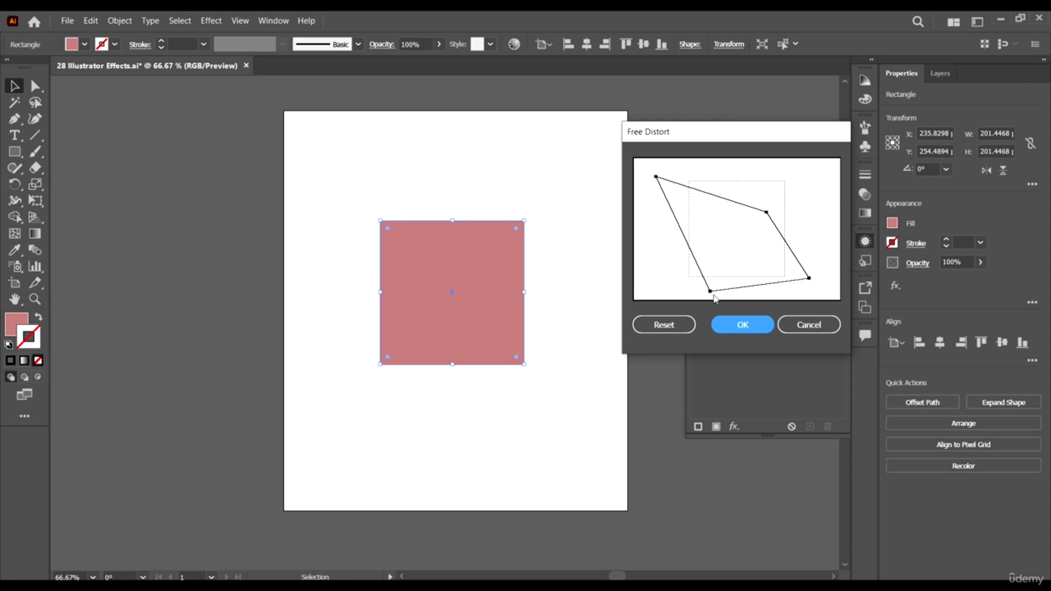
pyautogui.moveTo(711, 292); pyautogui.dragTo(719, 291)
pyautogui.click(744, 325)
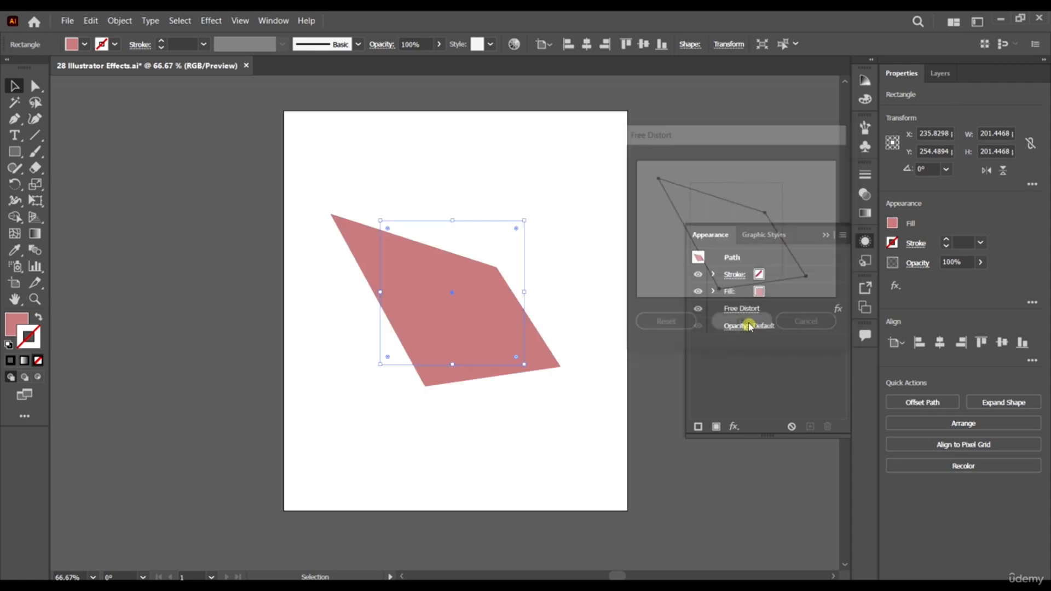
pyautogui.click(579, 182)
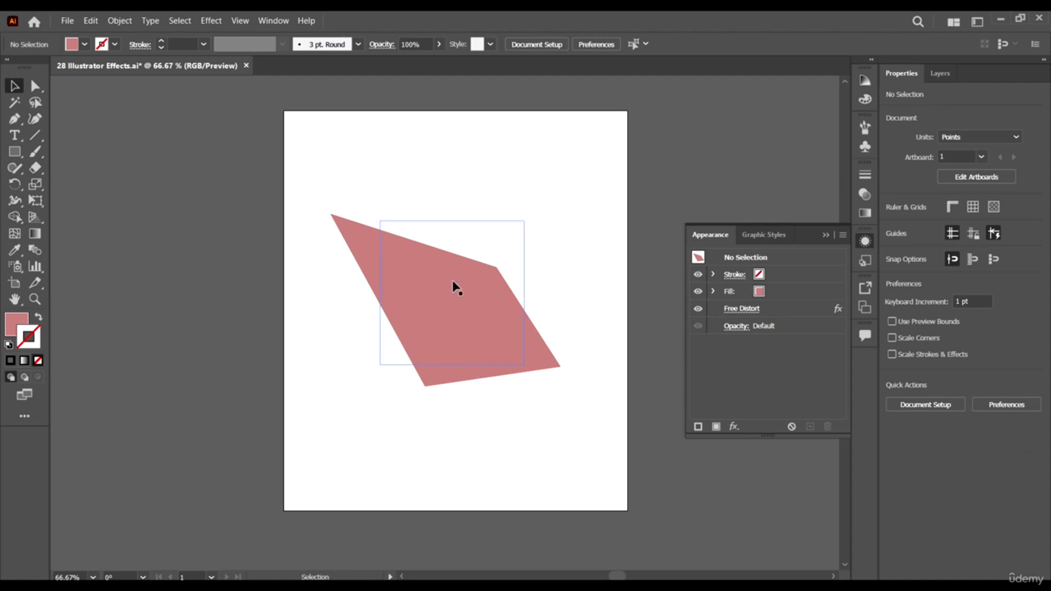
# - Enlarge the distorted square's bounding box to about 227 pt wide and 227 pt high
pyautogui.click(476, 234)
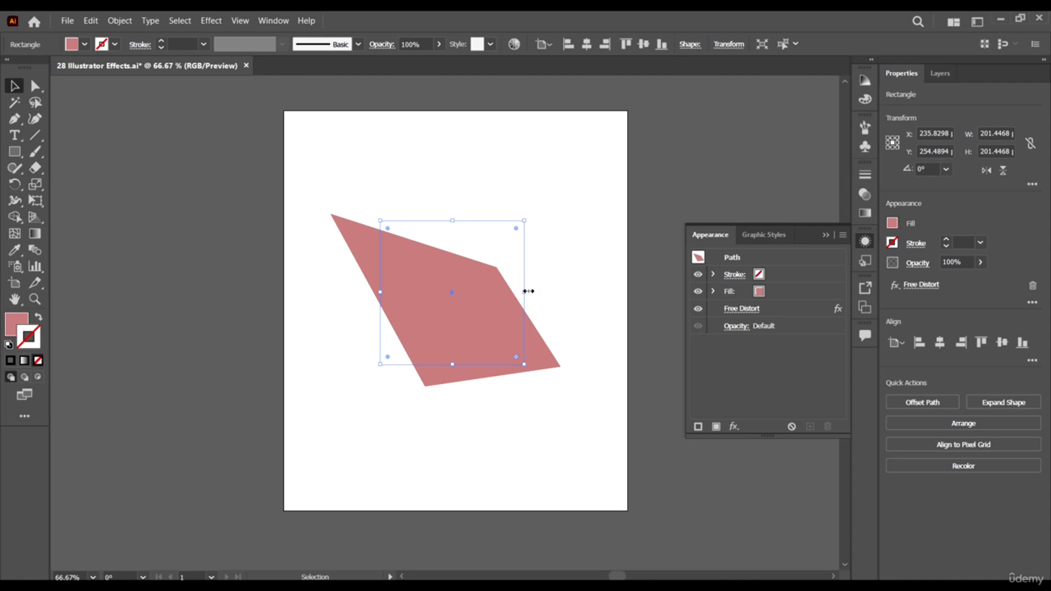
pyautogui.moveTo(524, 292); pyautogui.dragTo(558, 292)
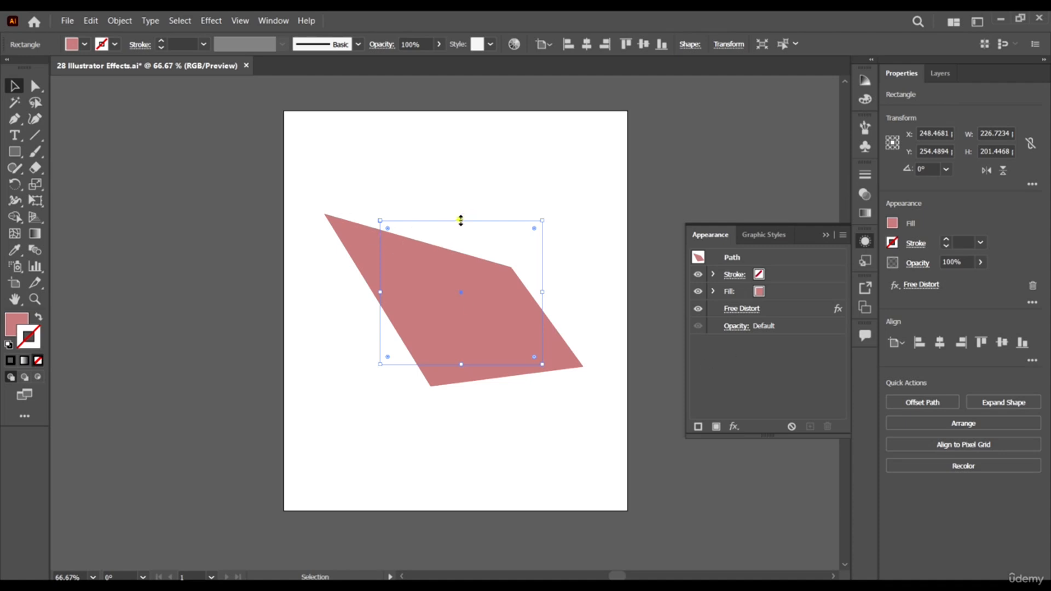
pyautogui.moveTo(461, 220); pyautogui.dragTo(460, 202)
# - Try rounding the distorted square's corners to a radius of about 54 pt, and restore the sharp corners
pyautogui.moveTo(390, 216); pyautogui.dragTo(426, 236)
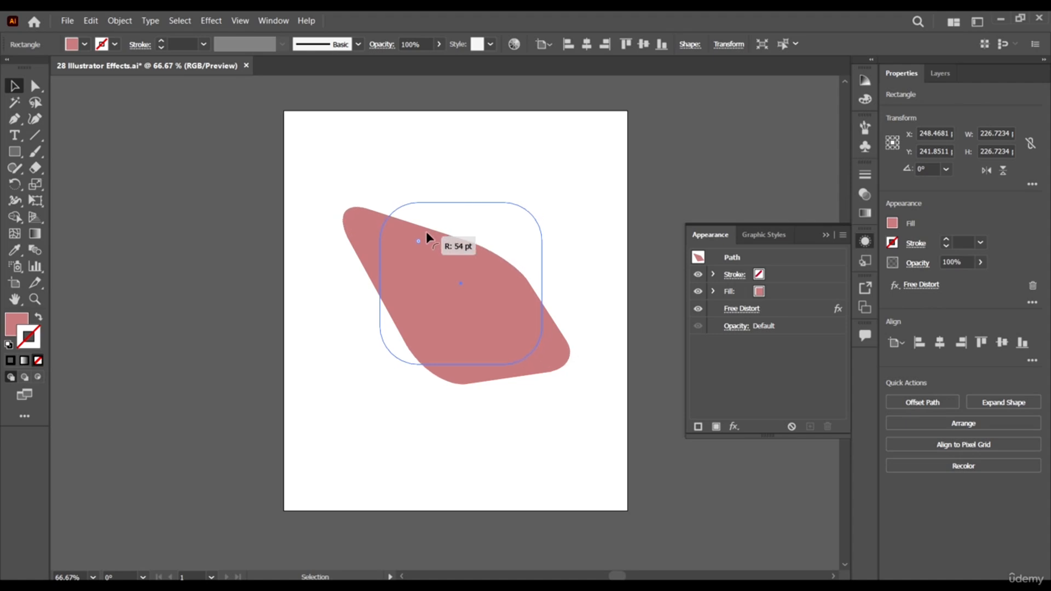
pyautogui.moveTo(504, 240); pyautogui.dragTo(693, 143)
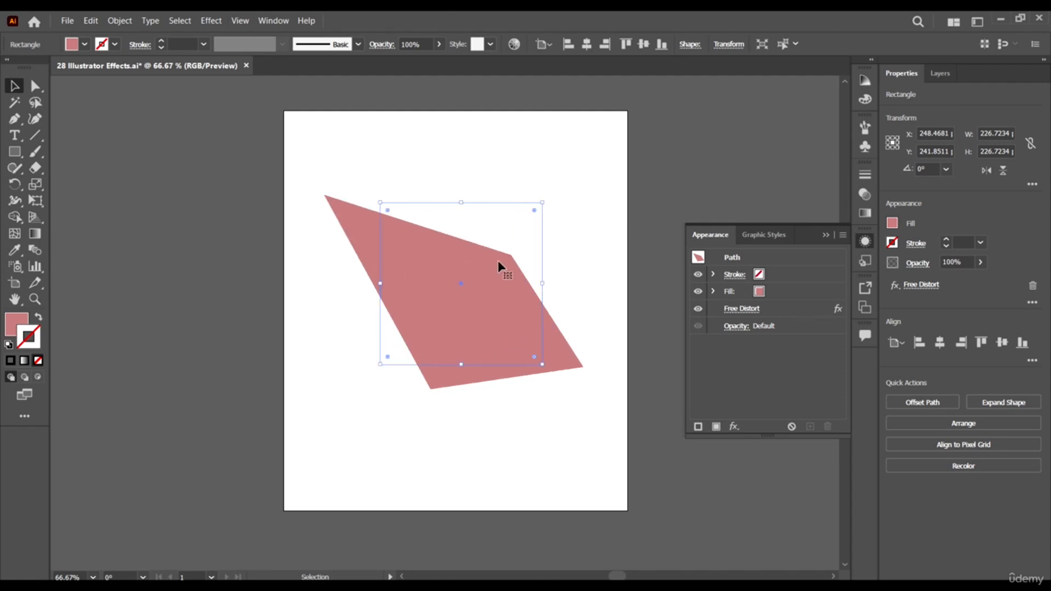
pyautogui.click(210, 20)
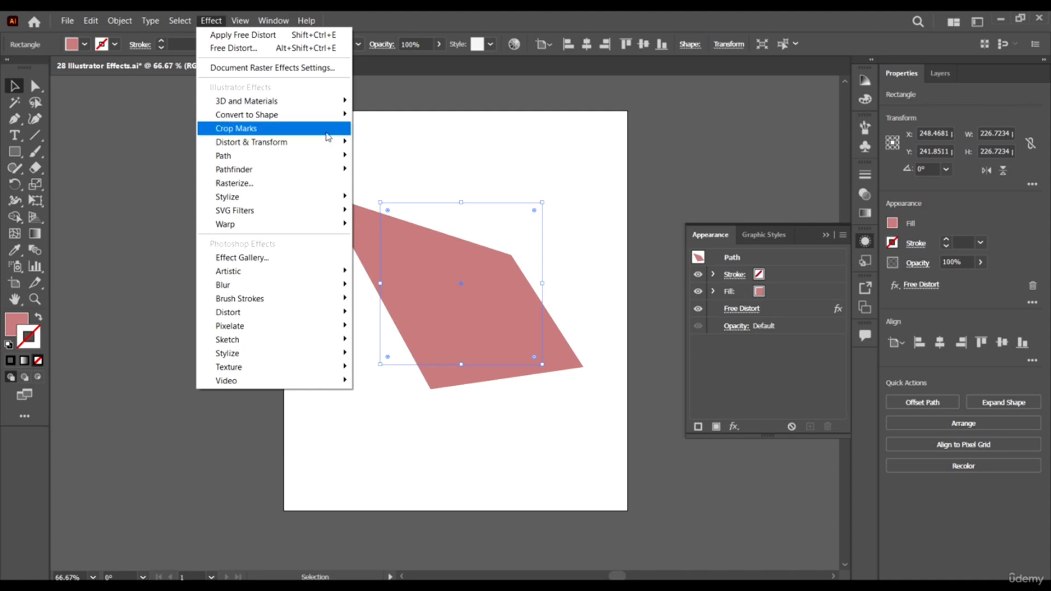
pyautogui.click(403, 14)
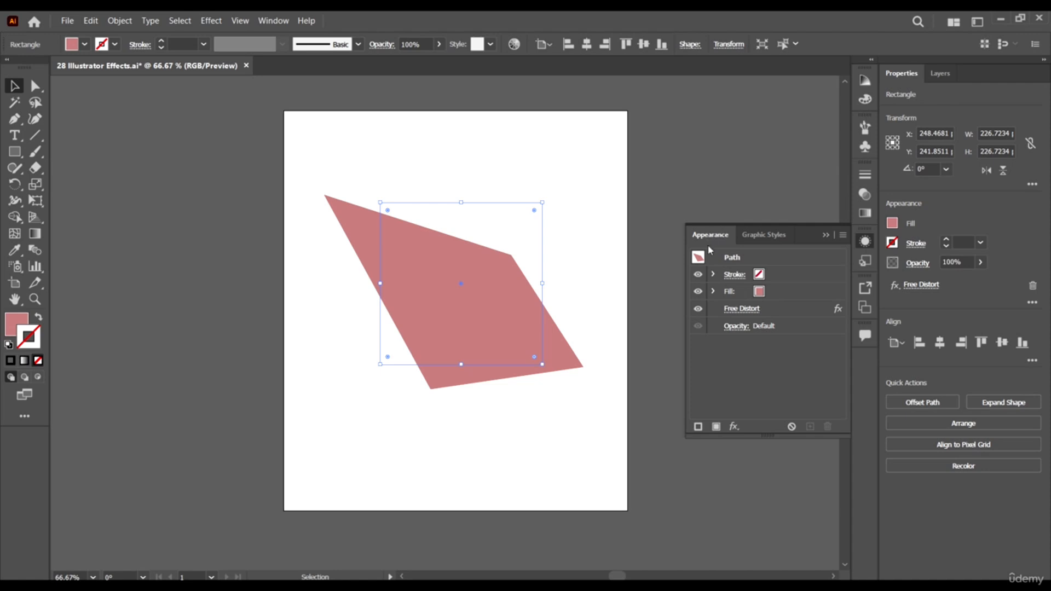
# - Hide and show the square's Free Distort effect twice to compare the original and distorted shapes
pyautogui.click(796, 308)
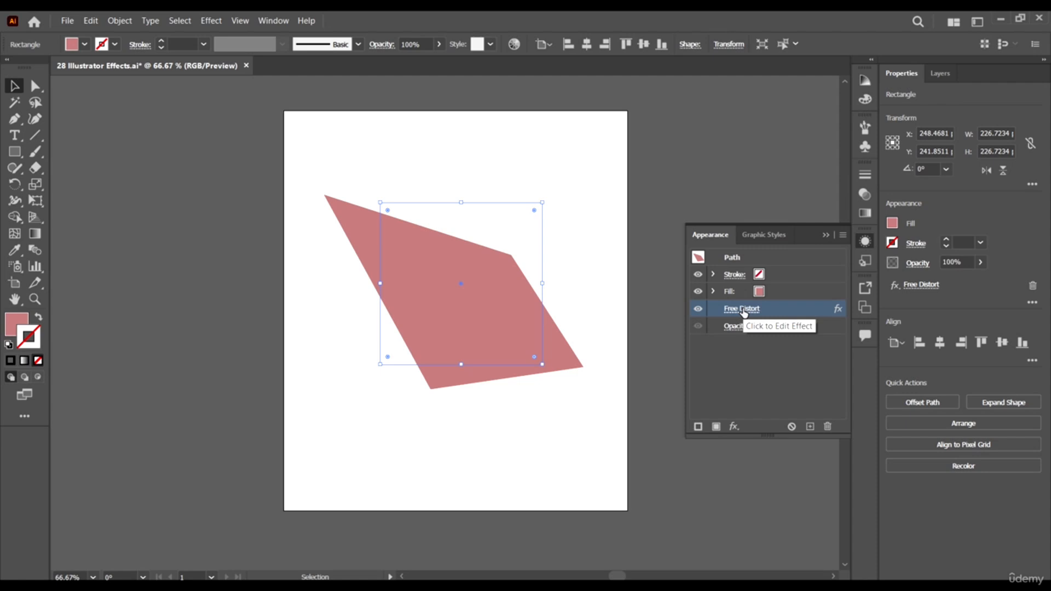
pyautogui.click(697, 309)
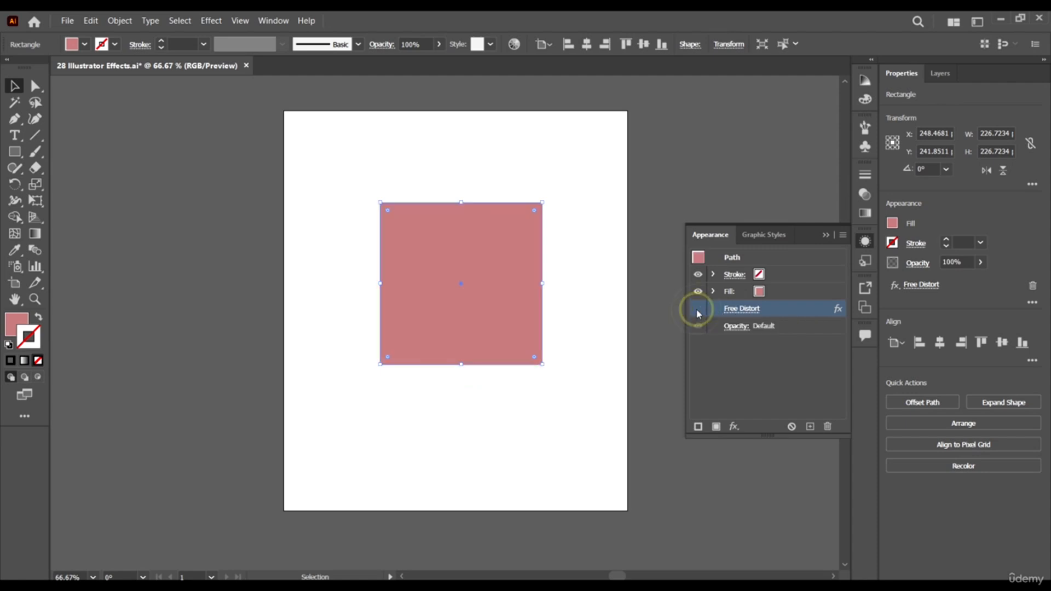
pyautogui.click(697, 308)
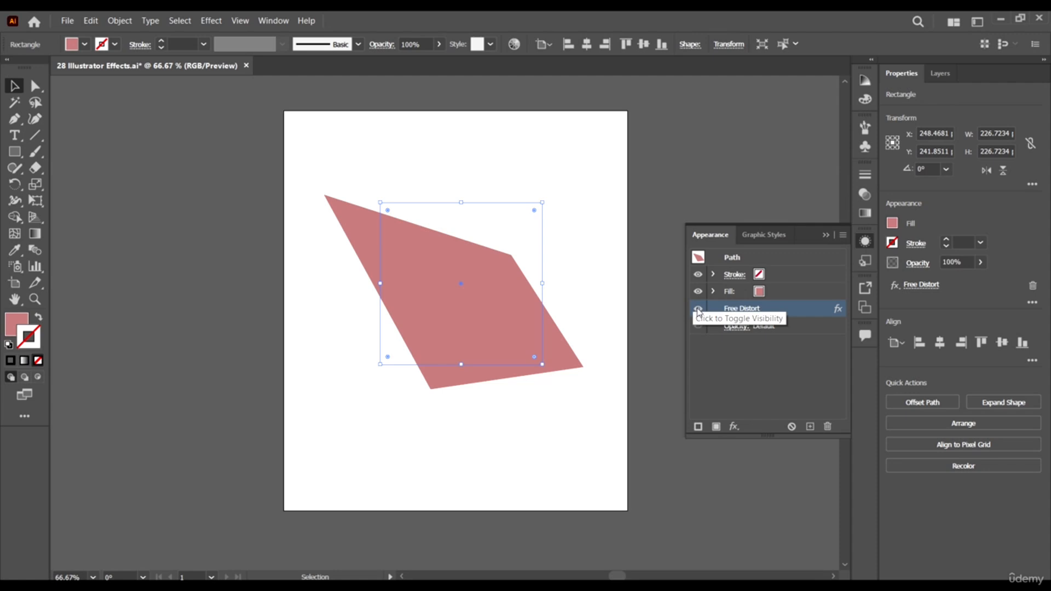
pyautogui.click(698, 309)
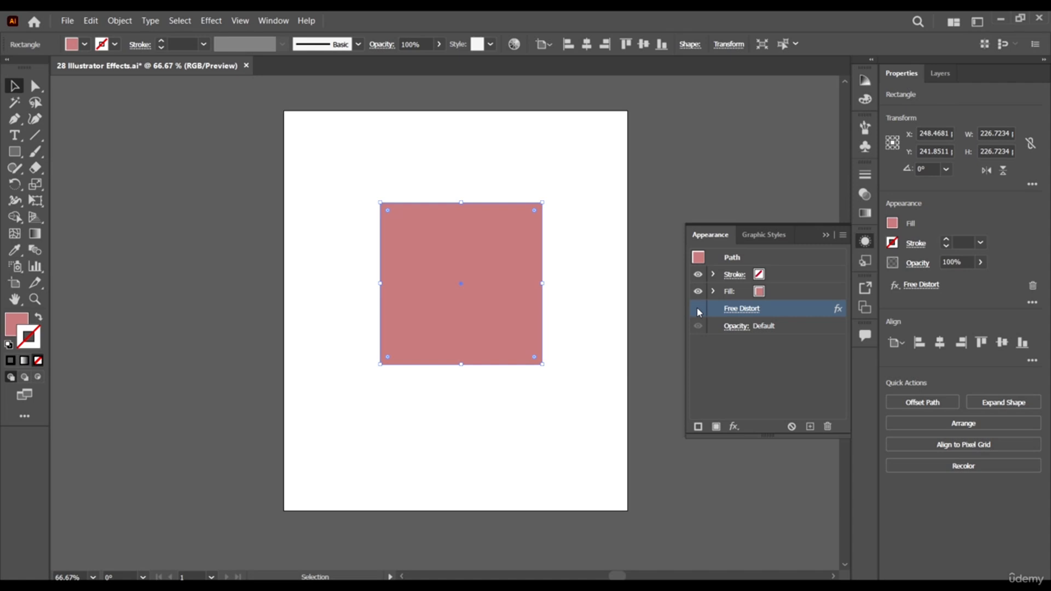
pyautogui.click(697, 310)
pyautogui.click(731, 377)
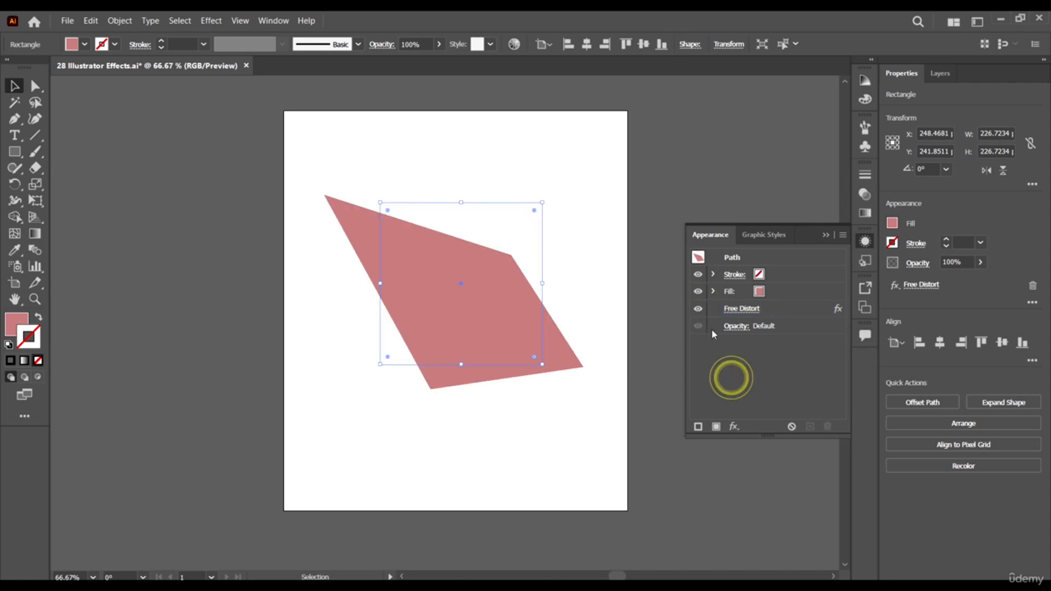
# - Duplicate the square's Free Distort effect and delete the duplicate
pyautogui.click(798, 313)
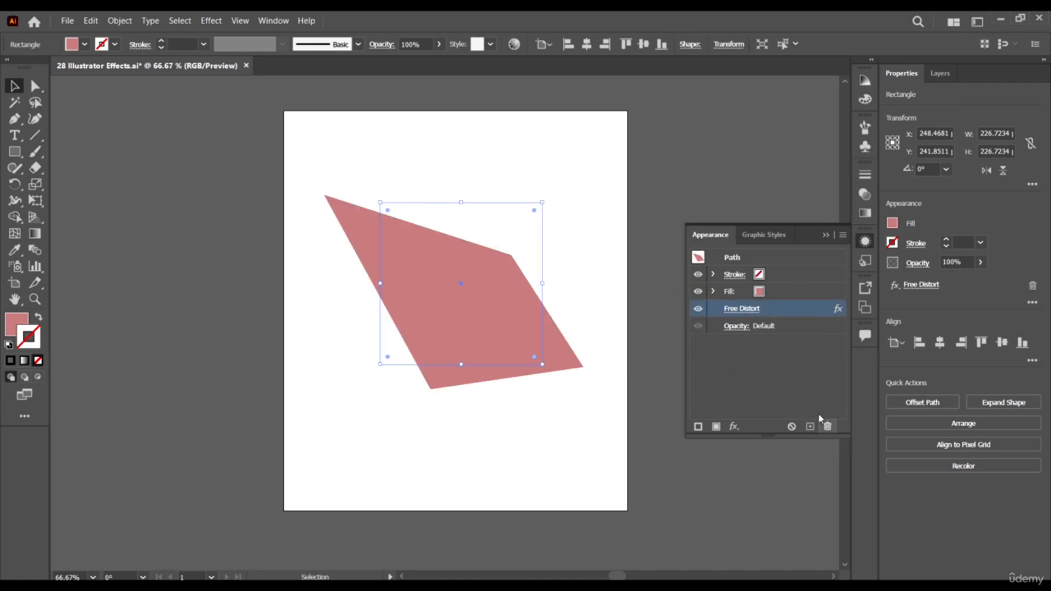
pyautogui.click(810, 427)
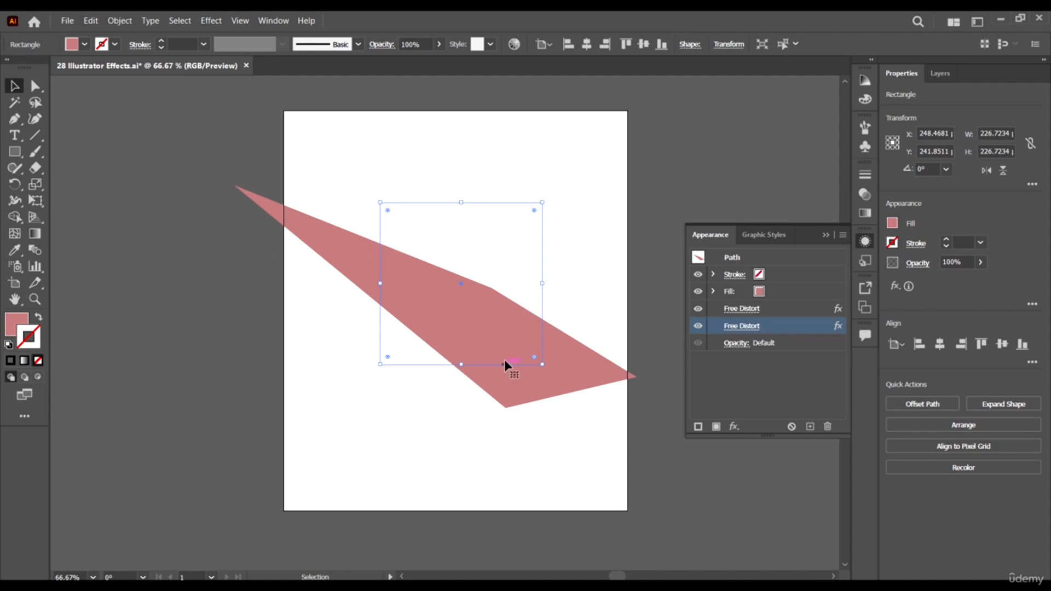
pyautogui.click(828, 426)
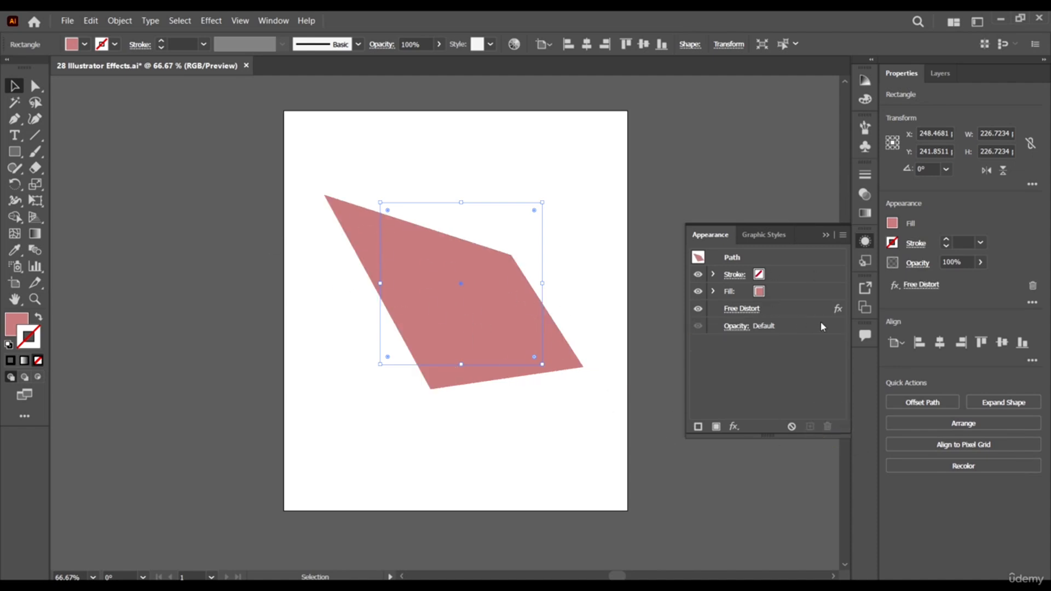
# - Edit the square's Free Distort effect, pulling its upper corners and lower-left corner closer to the original square outline
pyautogui.click(734, 308)
pyautogui.moveTo(746, 136); pyautogui.dragTo(776, 173)
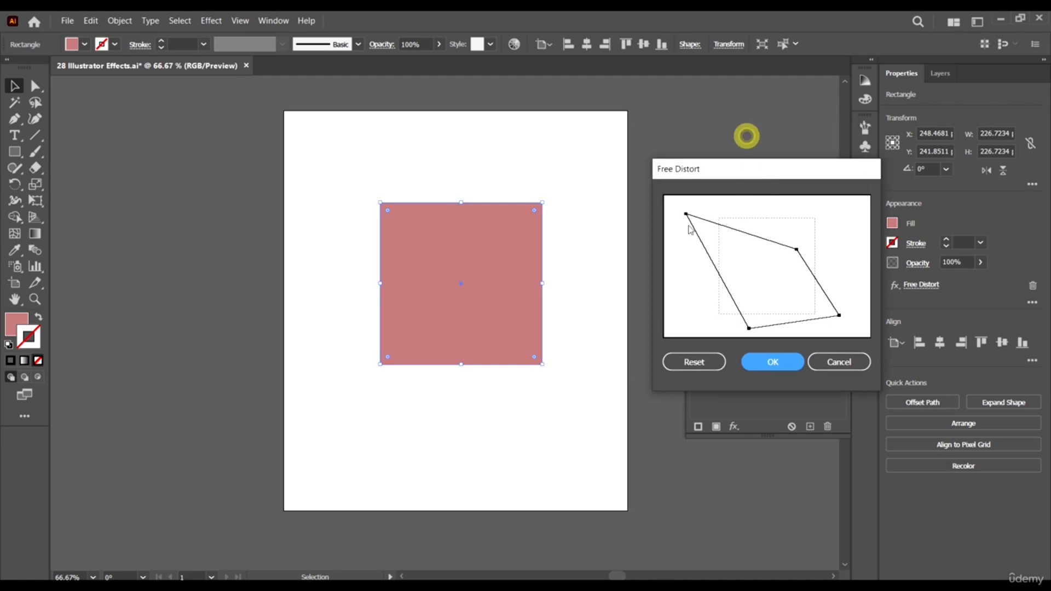
pyautogui.click(693, 234)
pyautogui.moveTo(685, 214); pyautogui.dragTo(736, 211)
pyautogui.click(796, 249)
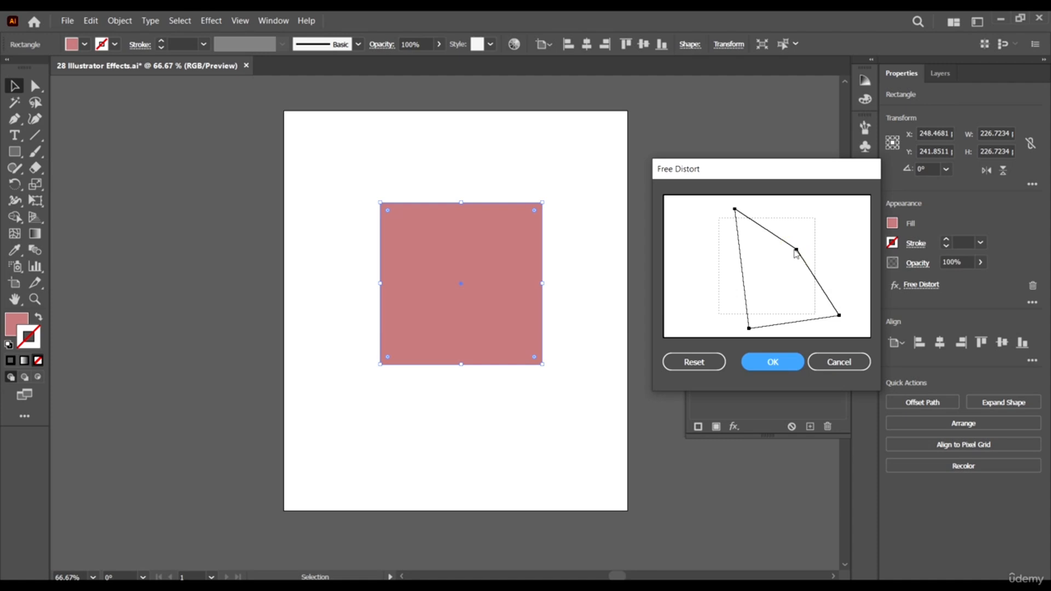
pyautogui.moveTo(797, 250); pyautogui.dragTo(831, 237)
pyautogui.moveTo(749, 328); pyautogui.dragTo(732, 326)
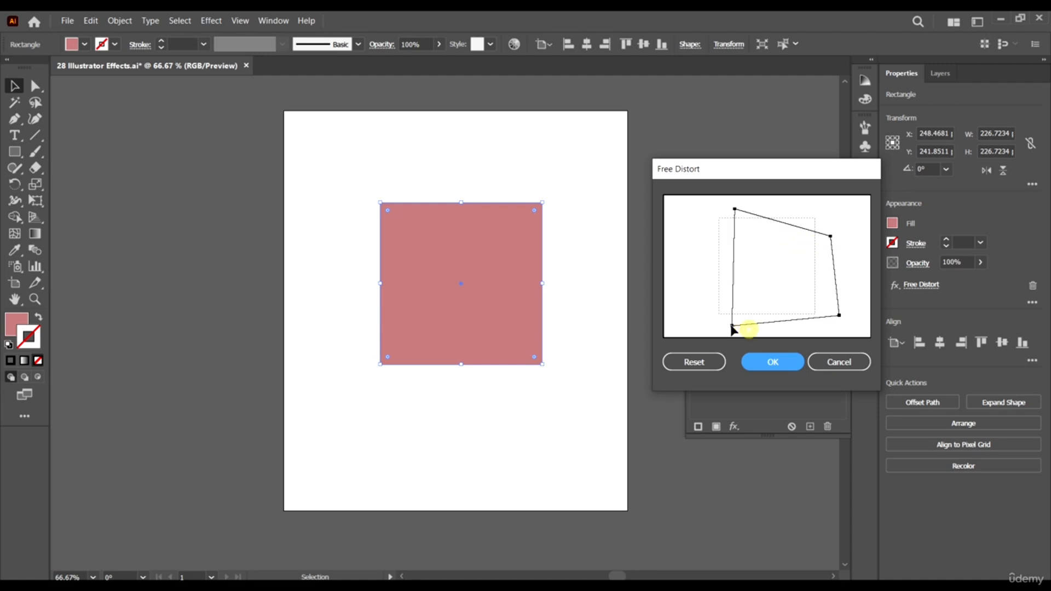
pyautogui.click(773, 362)
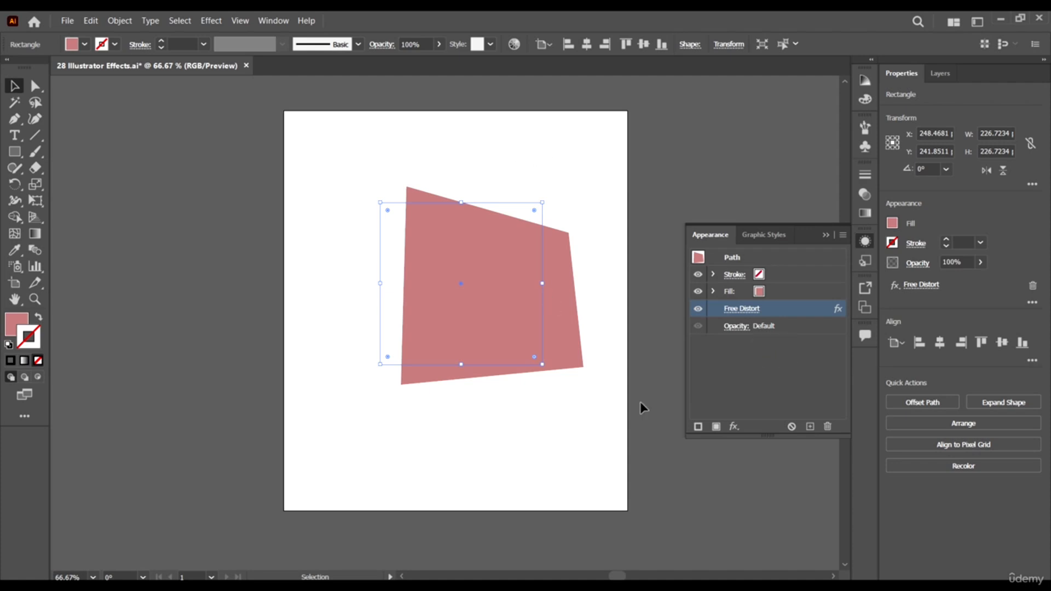
pyautogui.click(571, 132)
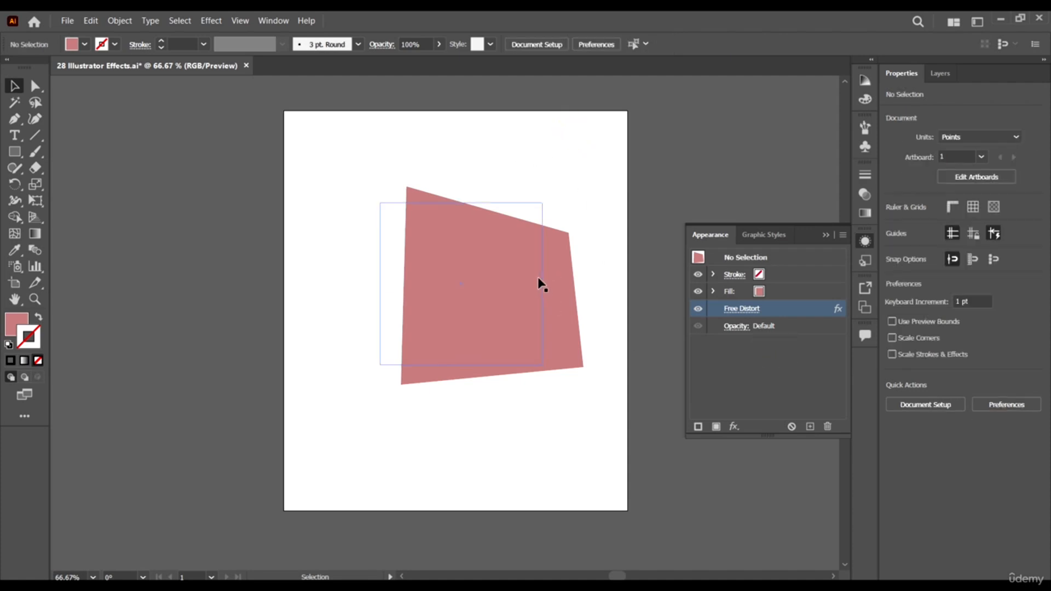
# - Delete the distorted shape and draw a new square about 214 pt wide in the middle of the artboard
pyautogui.click(538, 282)
pyautogui.press('Delete')
pyautogui.click(15, 152)
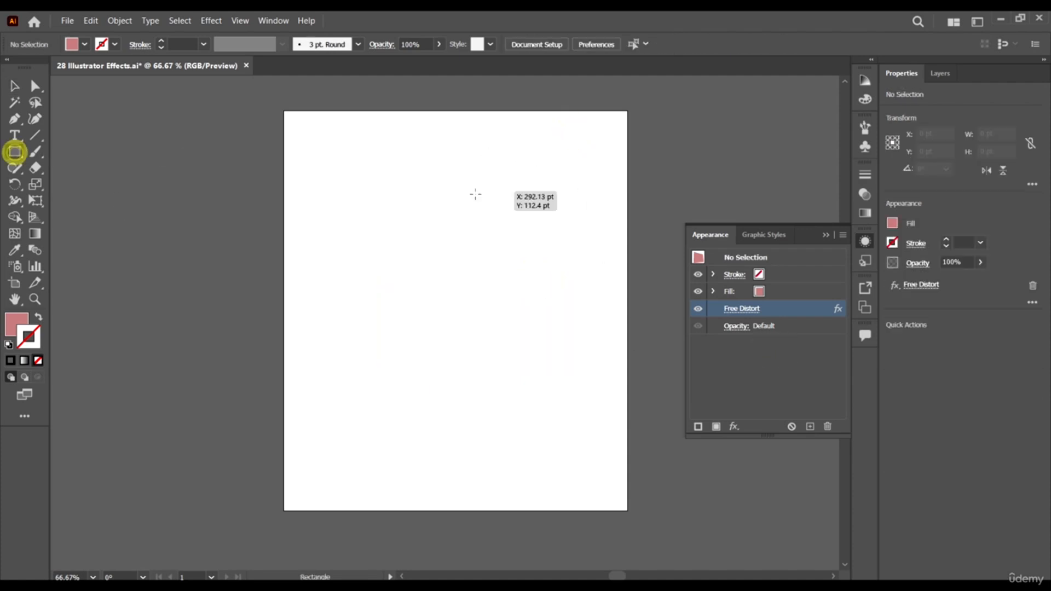
pyautogui.moveTo(378, 226)
pyautogui.mouseDown()
pyautogui.moveTo(566, 416)
pyautogui.moveTo(530, 378)
pyautogui.mouseUp()
pyautogui.press('v')
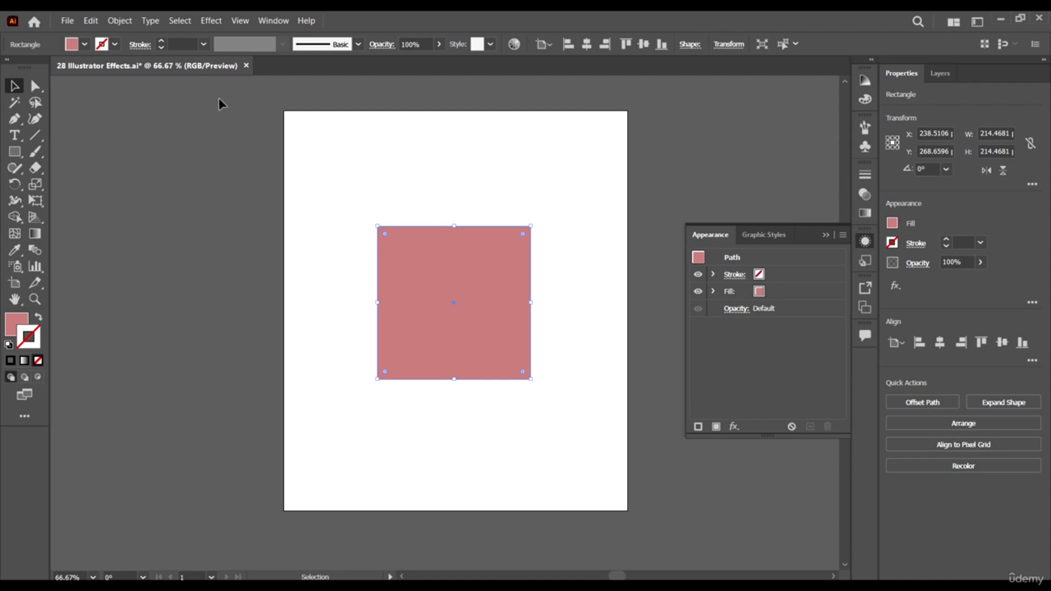
# - Apply a Pucker & Bloat effect of -169% to the new square
pyautogui.click(210, 21)
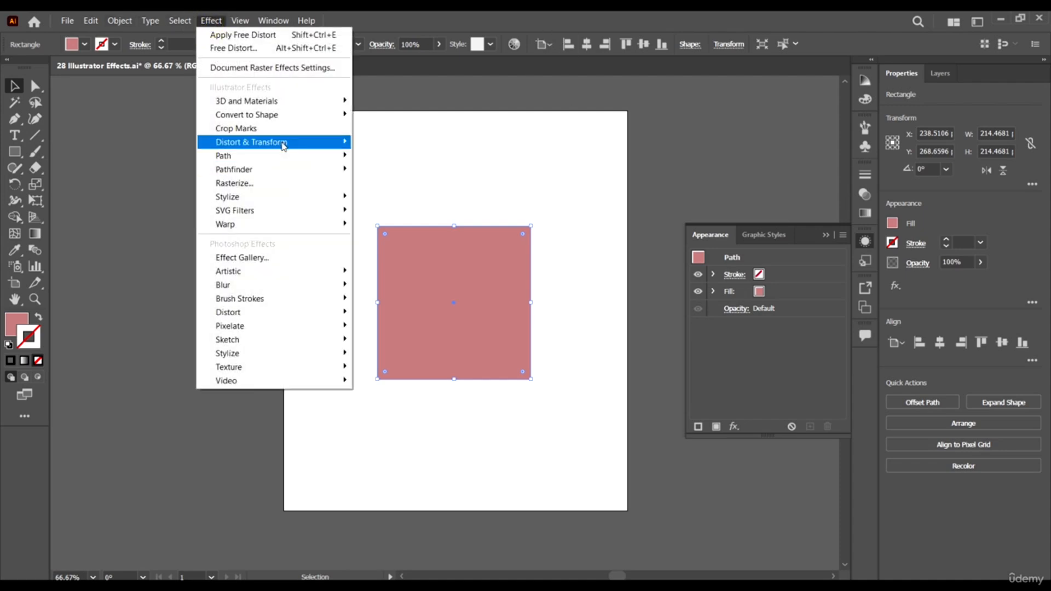
pyautogui.moveTo(283, 145)
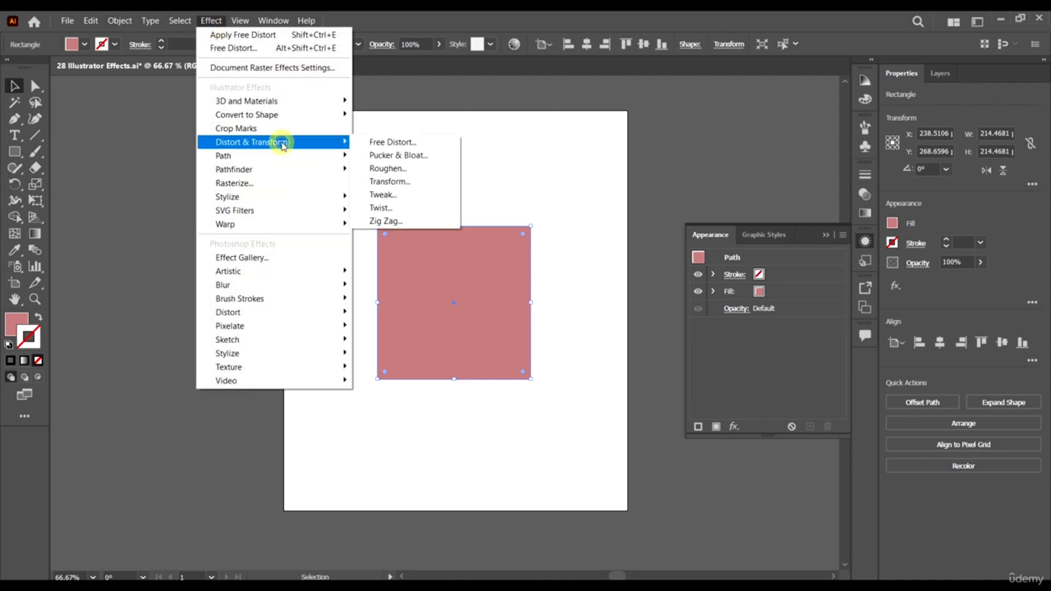
pyautogui.click(435, 156)
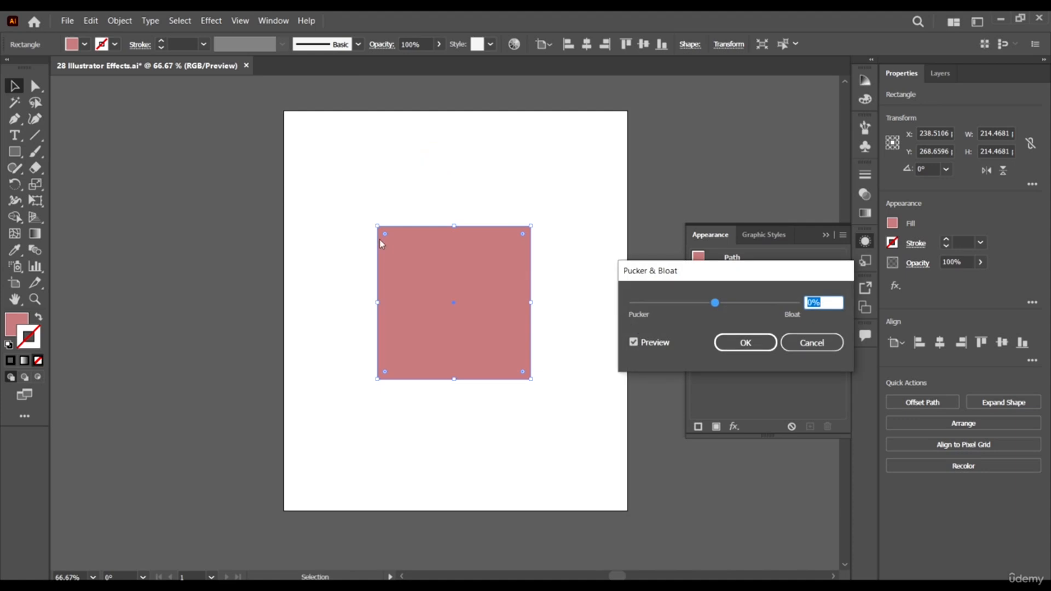
pyautogui.moveTo(750, 269); pyautogui.dragTo(783, 214)
pyautogui.moveTo(748, 249); pyautogui.dragTo(802, 253)
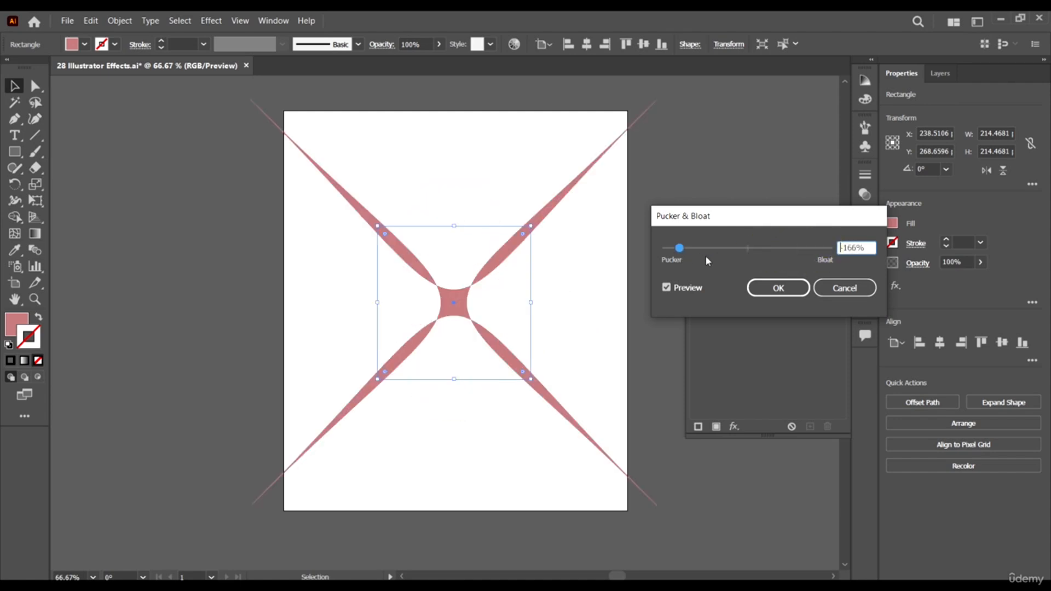
pyautogui.moveTo(704, 256); pyautogui.dragTo(677, 250)
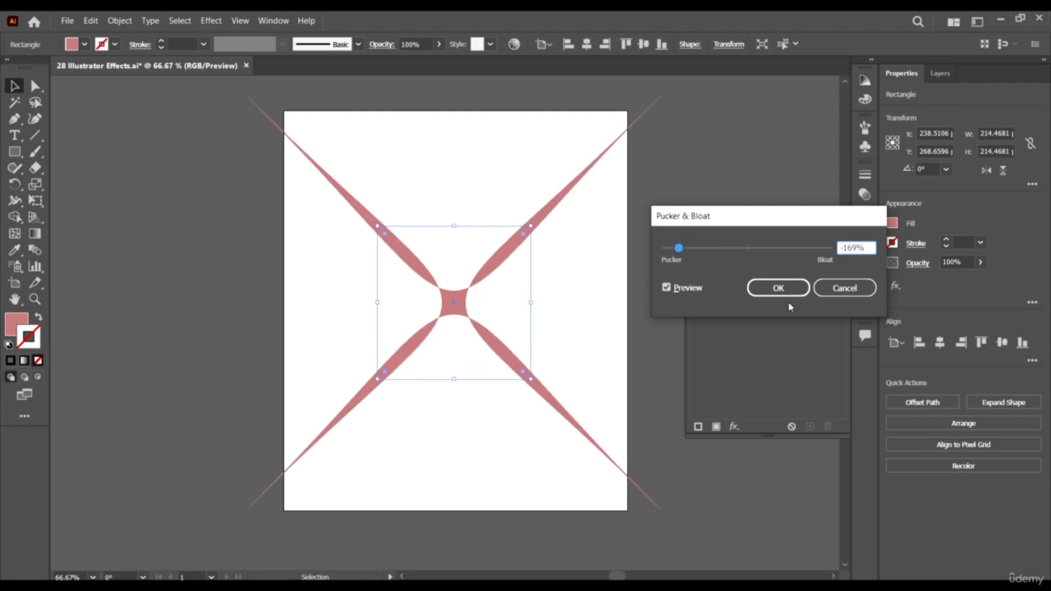
pyautogui.click(778, 288)
# - Scale the puckered square down to about 118 pt wide and move it to the upper middle of the artboard
pyautogui.moveTo(531, 226); pyautogui.dragTo(496, 261)
pyautogui.moveTo(451, 302); pyautogui.dragTo(437, 221)
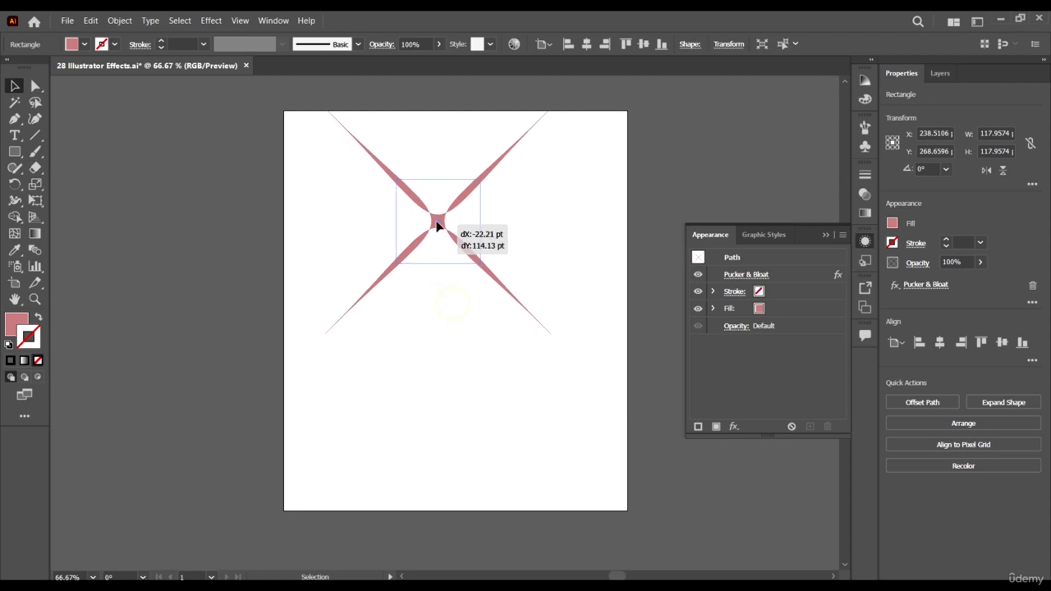
pyautogui.click(474, 359)
# - Draw a five-pointed star about 242 pt wide and 230 pt high below the puckered square
pyautogui.click(15, 153)
pyautogui.moveTo(15, 152); pyautogui.dragTo(68, 214)
pyautogui.moveTo(394, 340)
pyautogui.mouseDown()
pyautogui.moveTo(462, 402)
pyautogui.moveTo(454, 383)
pyautogui.moveTo(485, 403)
pyautogui.moveTo(471, 370)
pyautogui.mouseUp()
pyautogui.press('v')
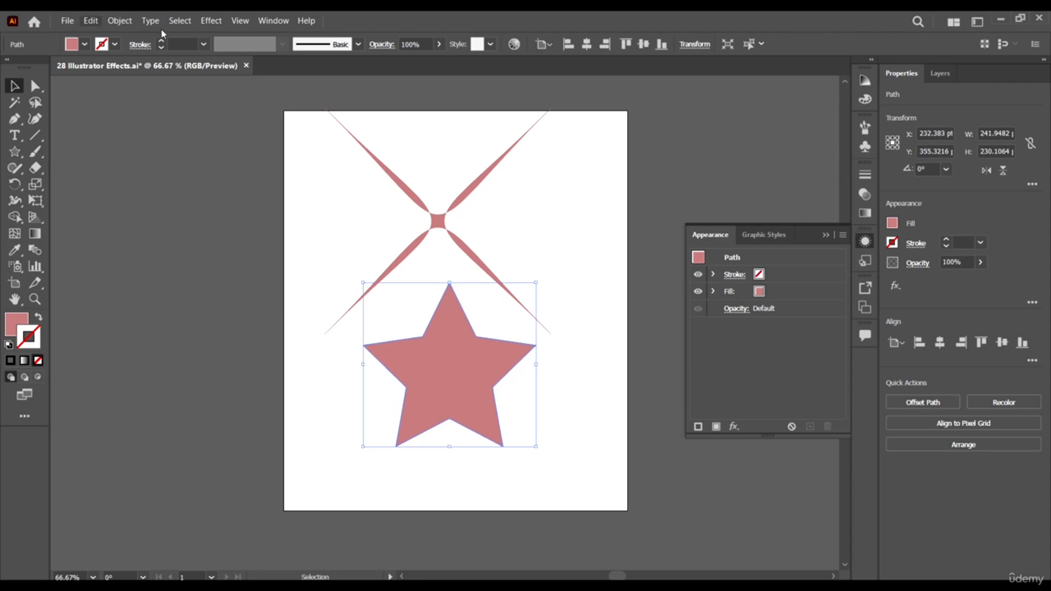
# - Apply a strong pucker to the star with Pucker & Bloat, producing long thin spikes
pyautogui.click(210, 21)
pyautogui.moveTo(251, 142)
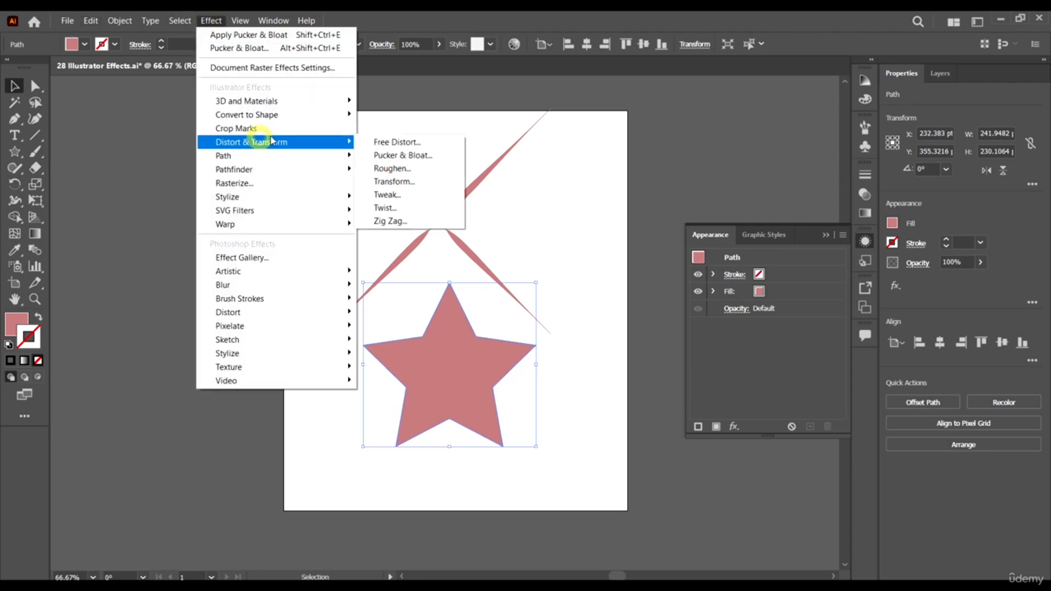
pyautogui.click(413, 157)
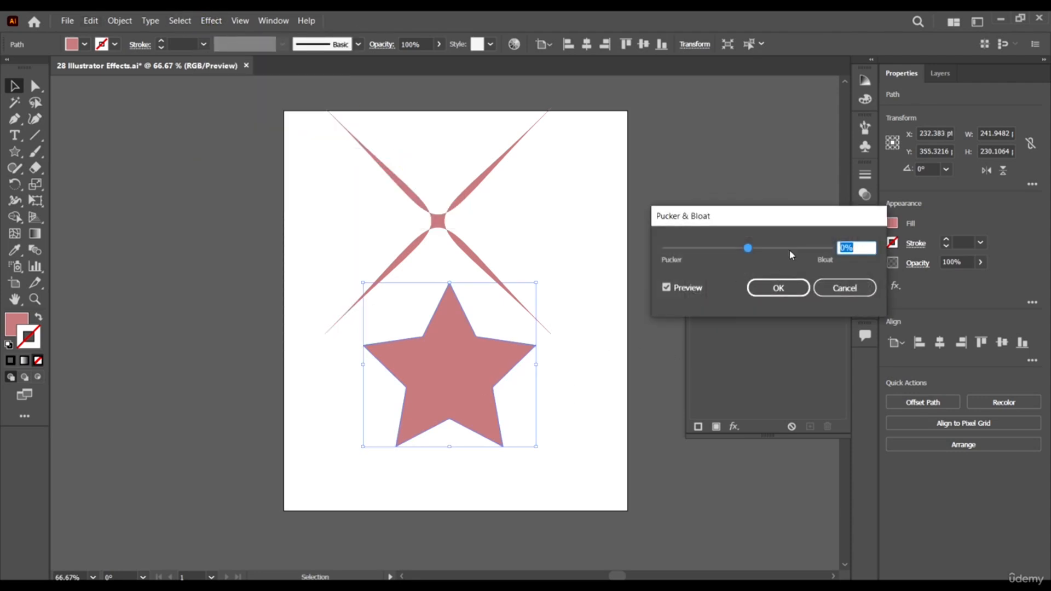
pyautogui.moveTo(789, 250); pyautogui.dragTo(670, 261)
pyautogui.click(777, 289)
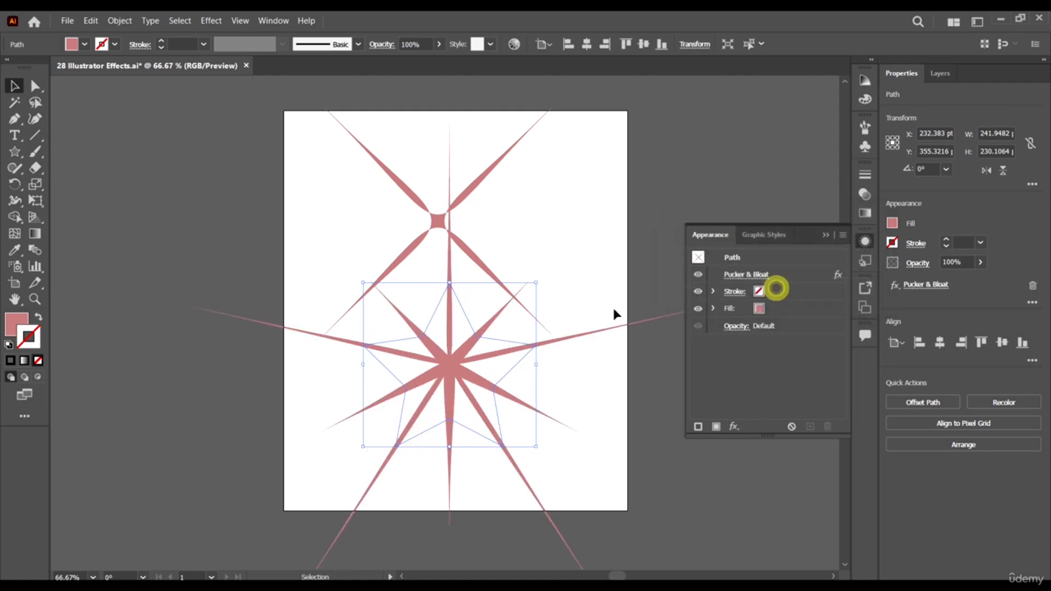
# - Scale the puckered star down to about 94 by 89 pt and move it to the artboard's upper-left edge
pyautogui.click(610, 259)
pyautogui.click(484, 351)
pyautogui.moveTo(535, 283); pyautogui.dragTo(318, 220)
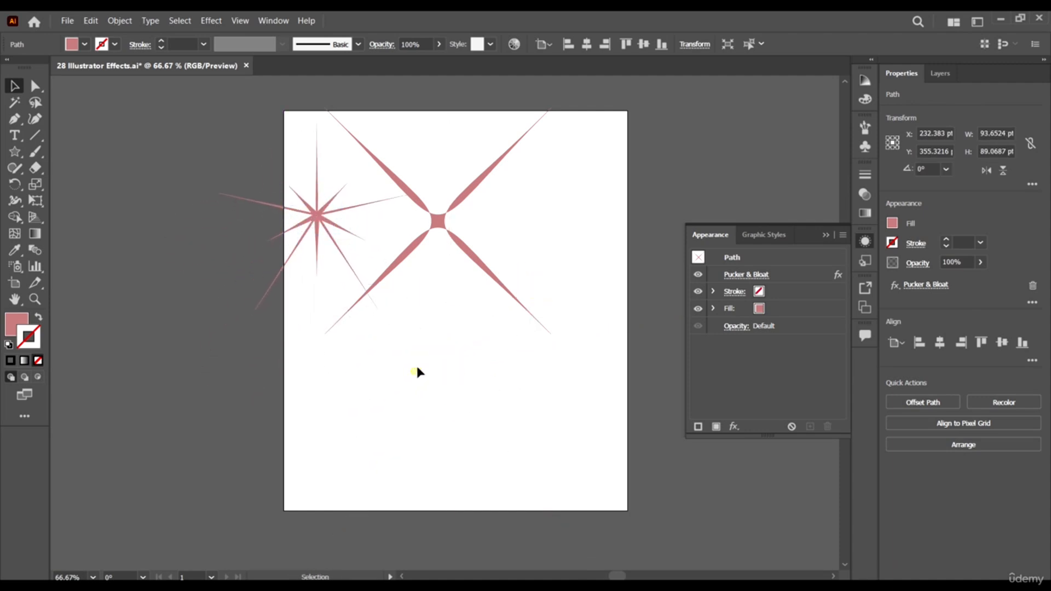
pyautogui.click(416, 367)
# - Draw a circle about 150 pt in diameter and center it below the puckered square
pyautogui.click(14, 152)
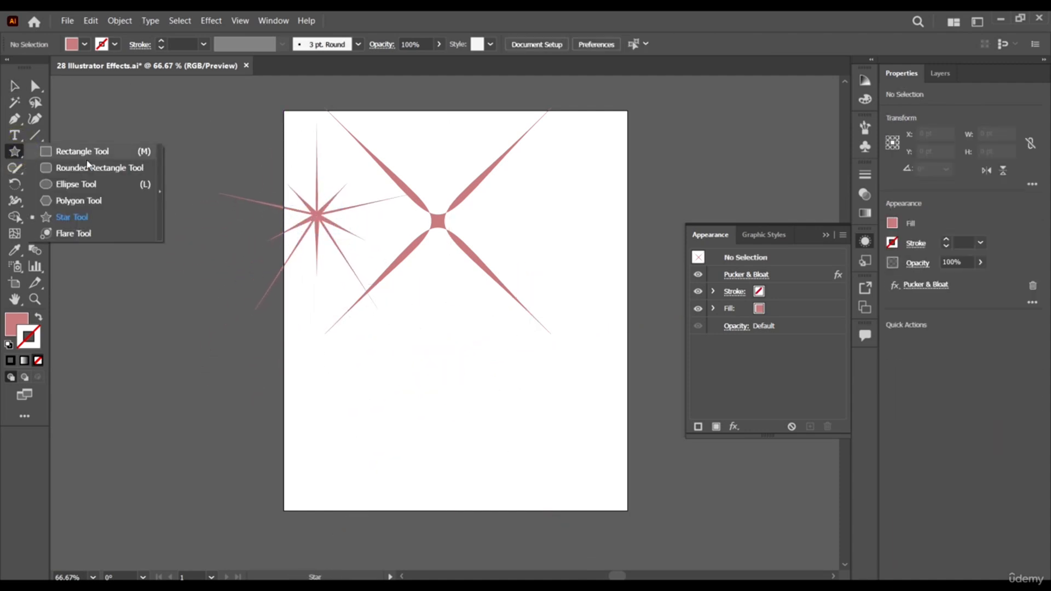
pyautogui.click(75, 186)
pyautogui.moveTo(430, 339); pyautogui.dragTo(538, 447)
pyautogui.press('v')
pyautogui.moveTo(473, 389); pyautogui.dragTo(444, 390)
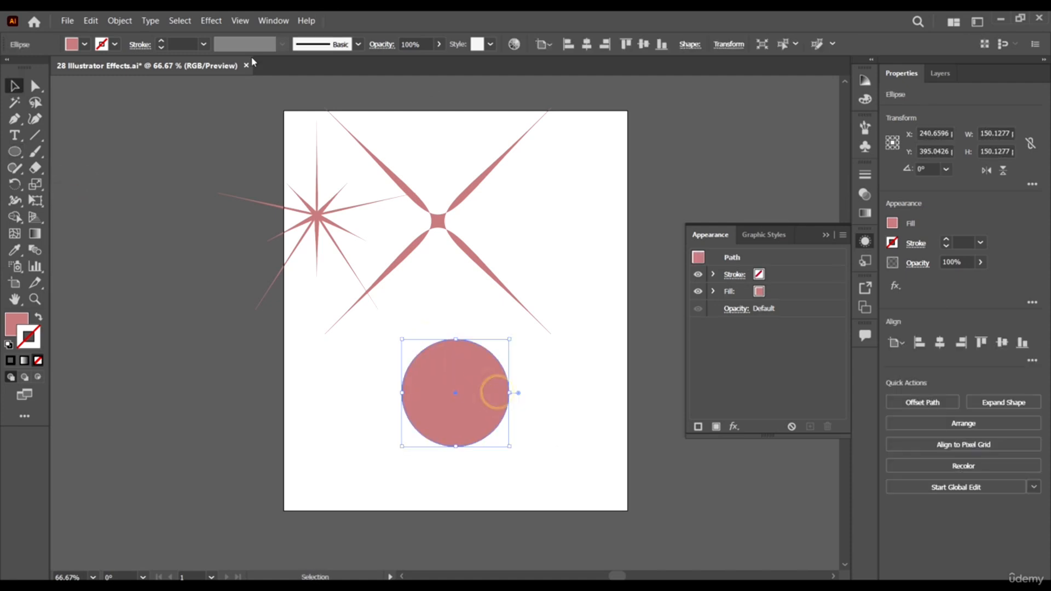
# - Apply a Pucker & Bloat effect of 148% to the circle
pyautogui.click(216, 23)
pyautogui.moveTo(312, 142)
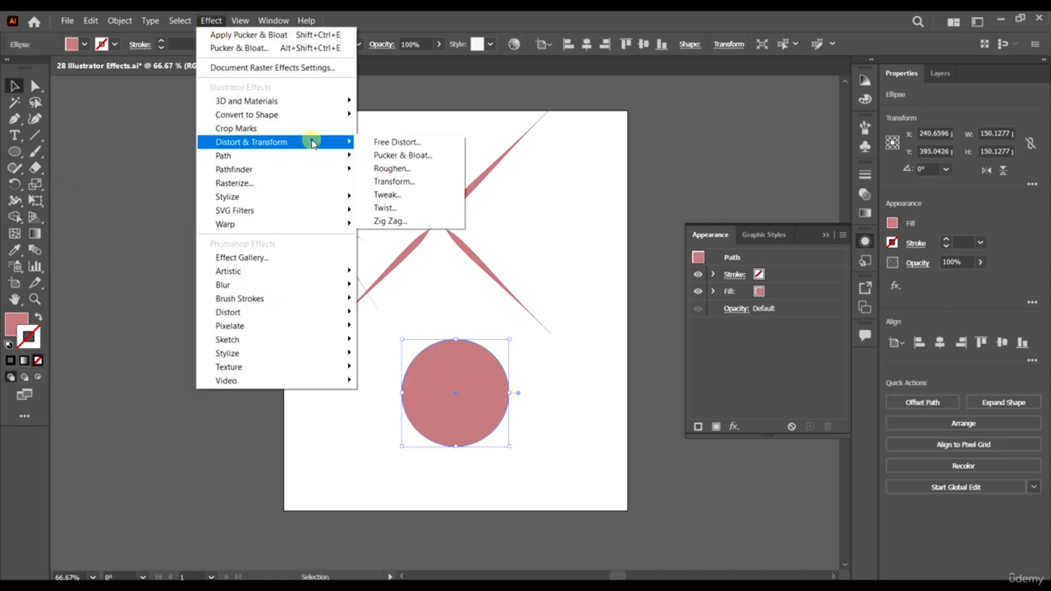
pyautogui.click(416, 159)
pyautogui.moveTo(780, 248); pyautogui.dragTo(812, 253)
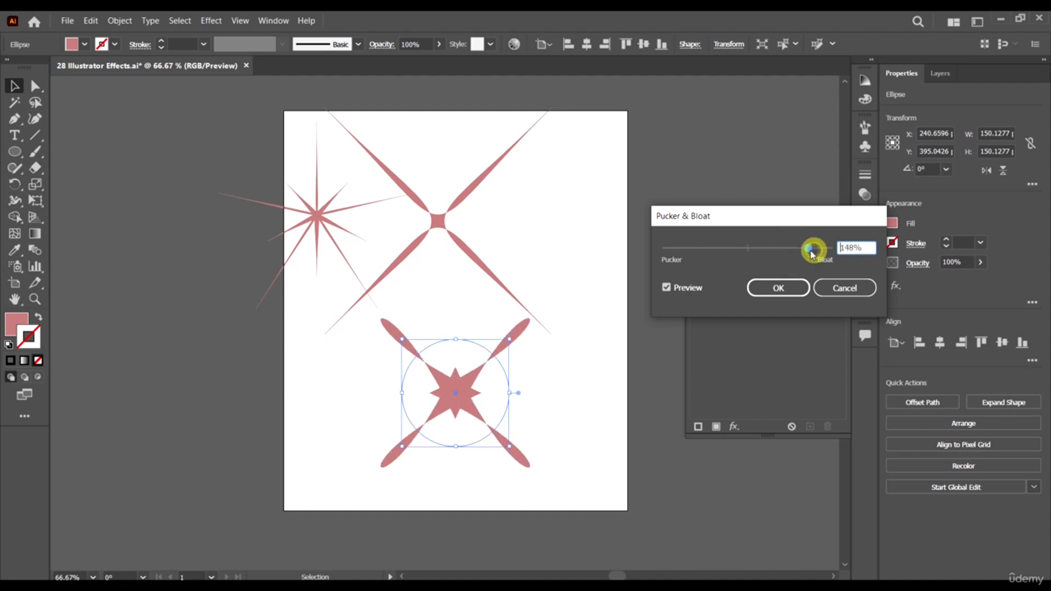
pyautogui.click(758, 289)
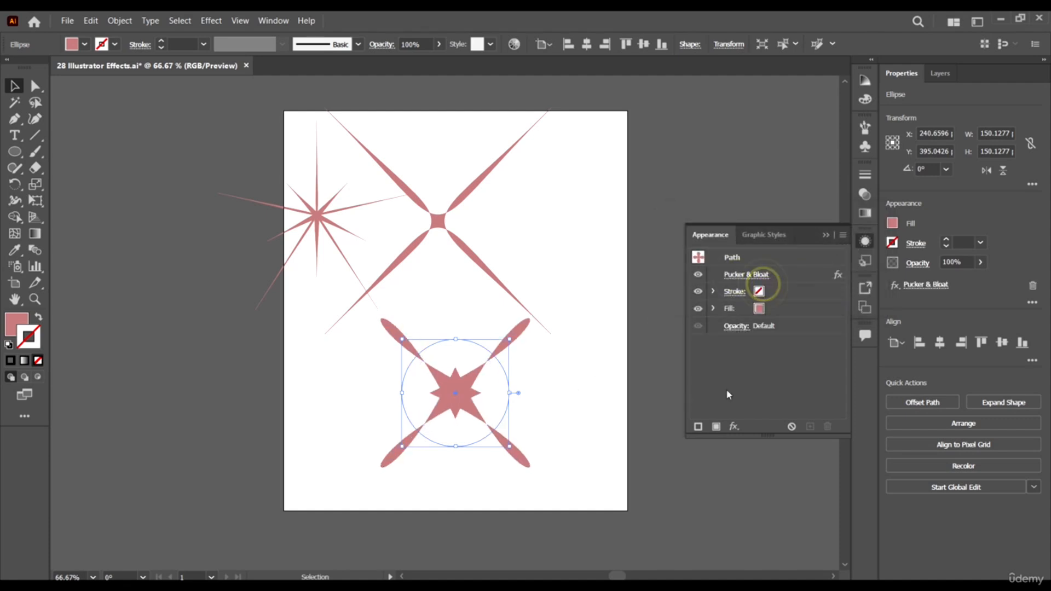
# - Move the bloated circle slightly right and up, to about X 280 pt, Y 380 pt
pyautogui.click(583, 372)
pyautogui.scroll(-2, 595, 391)
pyautogui.scroll(2, 540, 401)
pyautogui.moveTo(533, 400); pyautogui.dragTo(578, 390)
pyautogui.scroll(1, 579, 399)
pyautogui.hscroll(2, 570, 401)
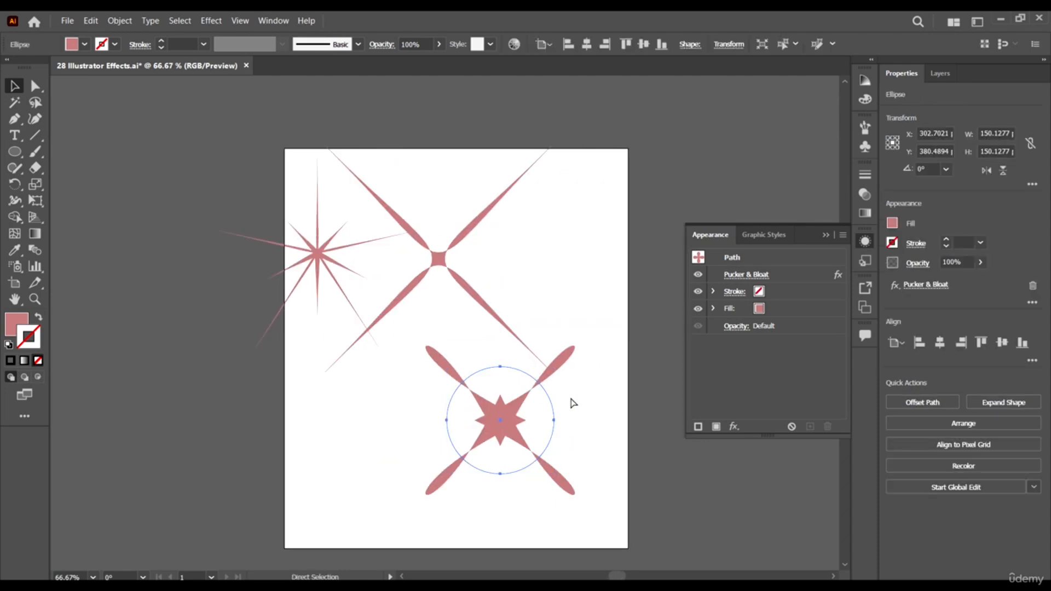
pyautogui.moveTo(502, 419); pyautogui.dragTo(485, 419)
# - Add a Free Distort effect to the bloated circle, pulling its lower-right and upper-left corners outward
pyautogui.click(211, 20)
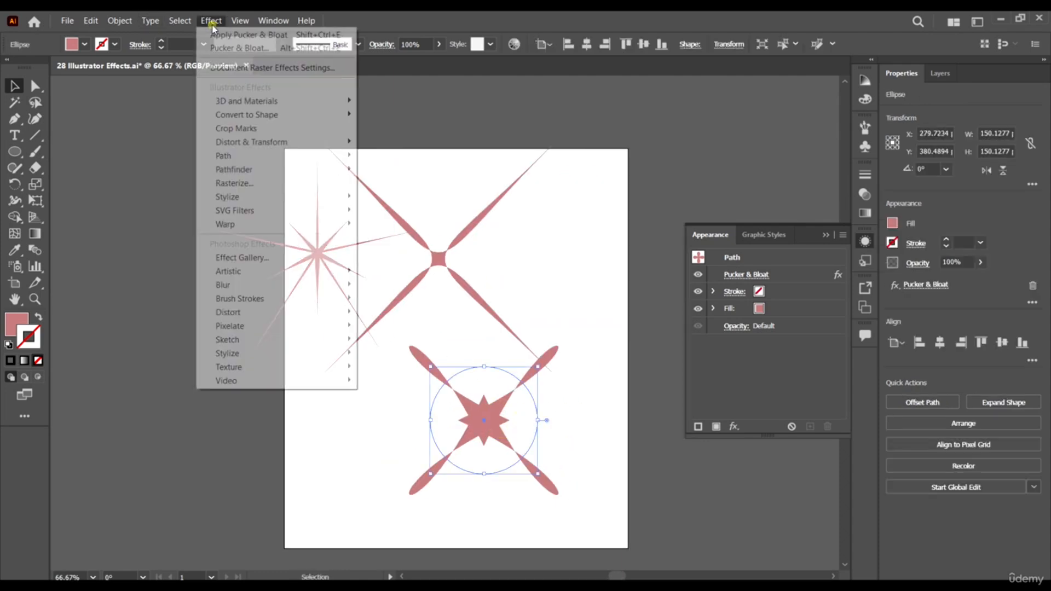
pyautogui.moveTo(284, 142)
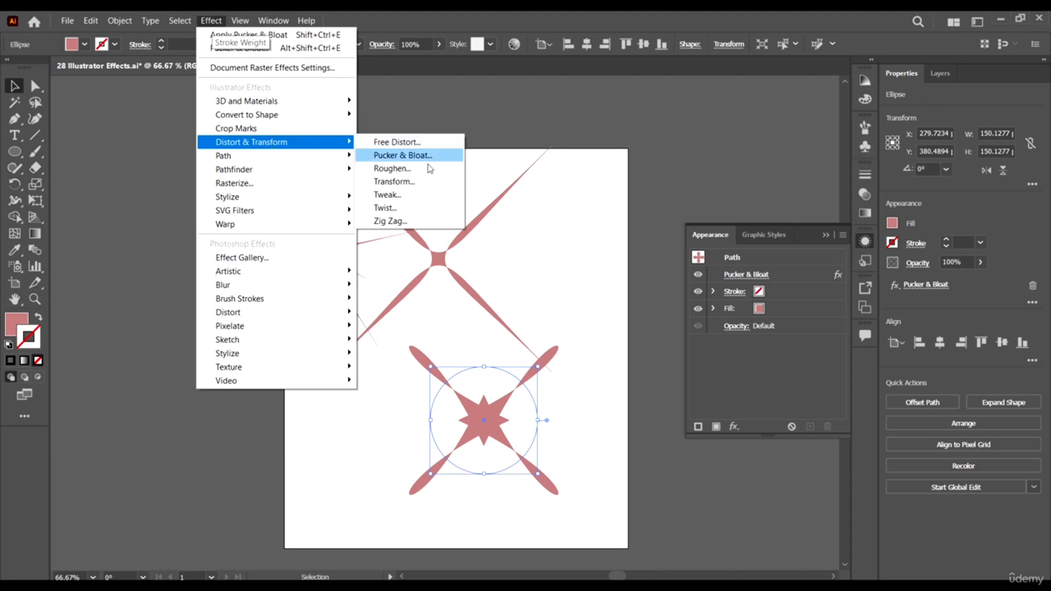
pyautogui.click(430, 146)
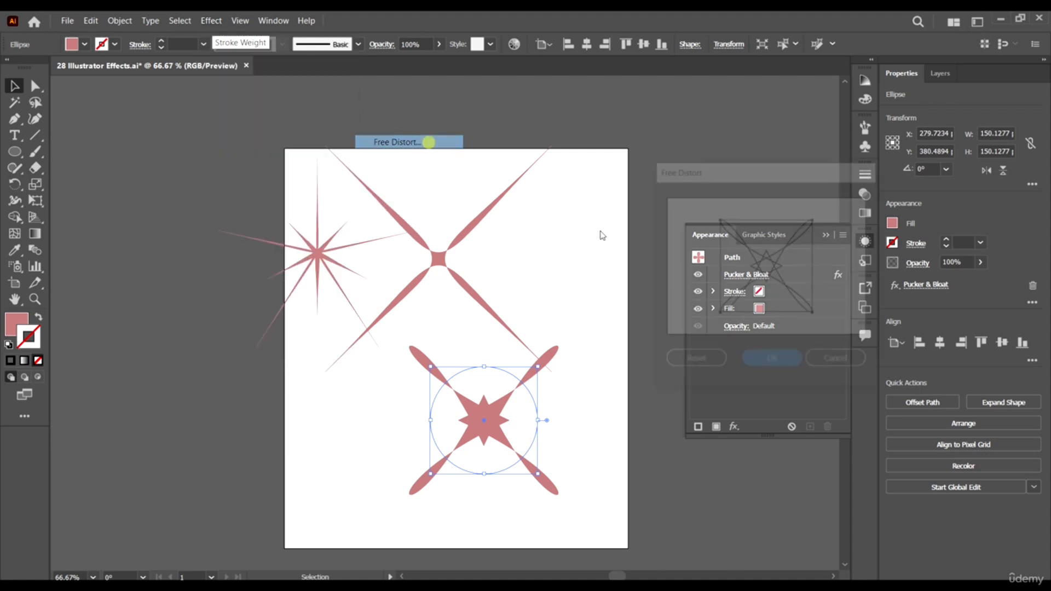
pyautogui.moveTo(815, 314); pyautogui.dragTo(857, 309)
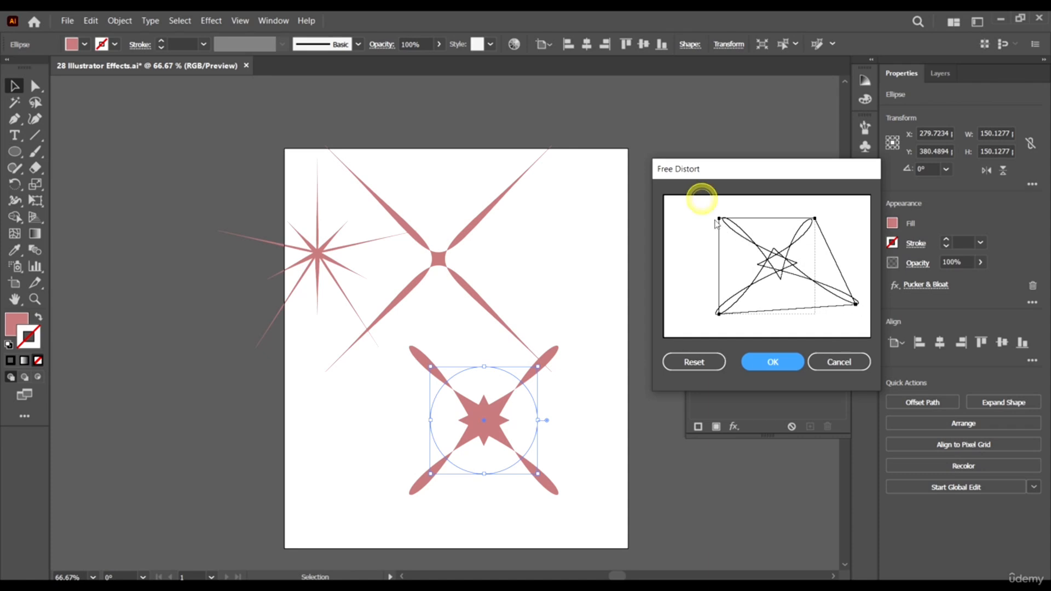
pyautogui.moveTo(719, 219); pyautogui.dragTo(683, 219)
pyautogui.click(772, 362)
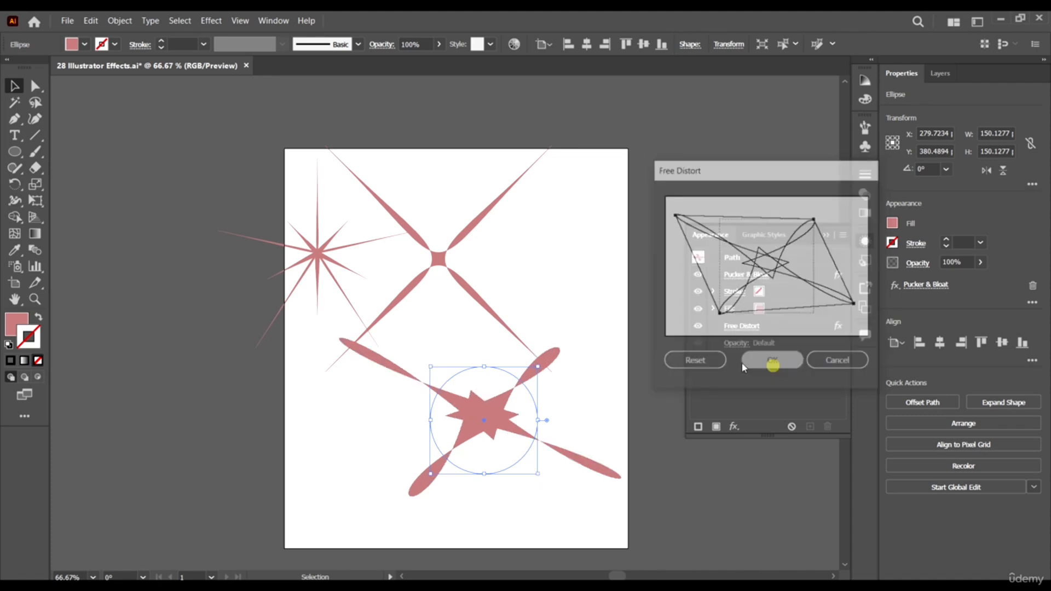
# - Move the distorted circle off the artboard's left side, to about X -205 pt, Y 155 pt
pyautogui.click(610, 380)
pyautogui.hotkey('ctrl', '-')
pyautogui.hotkey('ctrl', '-')
pyautogui.moveTo(547, 381); pyautogui.dragTo(307, 271)
pyautogui.scroll(1, 424, 399)
# - Reorder the circle's appearance so Pucker & Bloat sits below the fill and directly above Free Distort
pyautogui.click(811, 327)
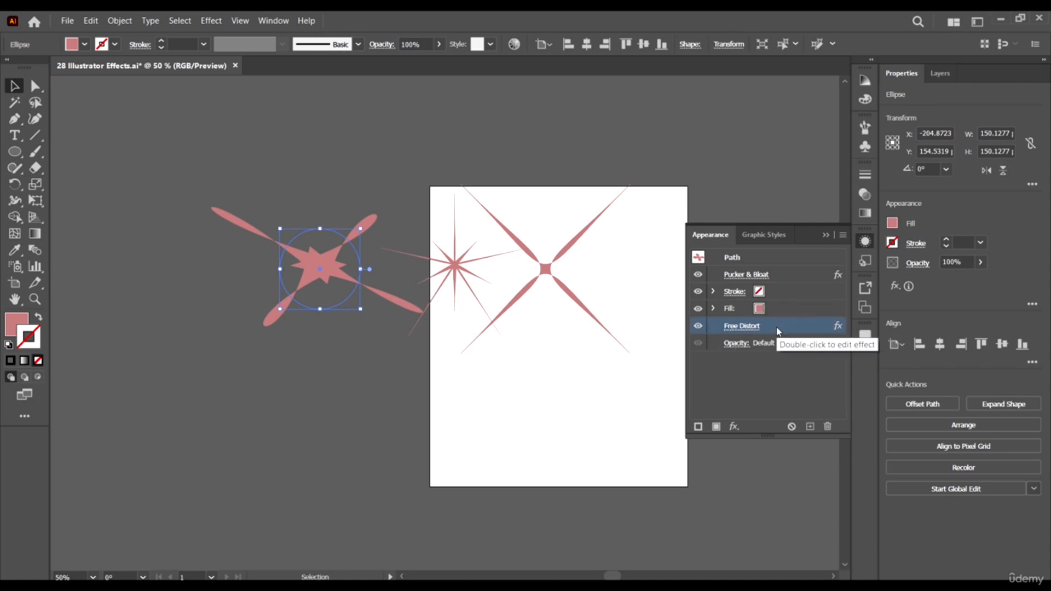
pyautogui.click(801, 274)
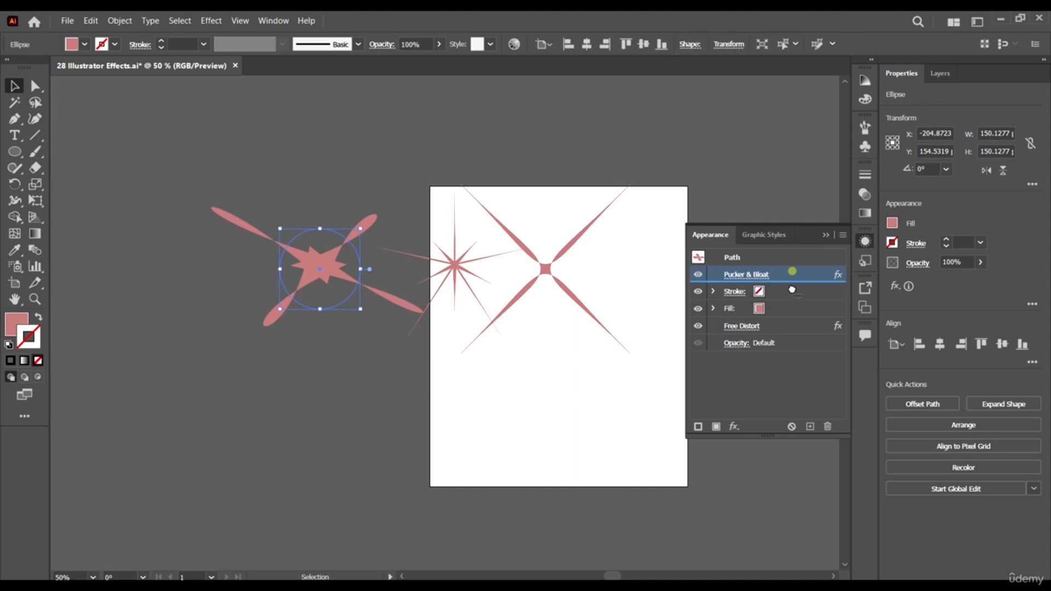
pyautogui.moveTo(792, 290)
pyautogui.mouseDown()
pyautogui.moveTo(796, 331)
pyautogui.moveTo(809, 304)
pyautogui.mouseUp()
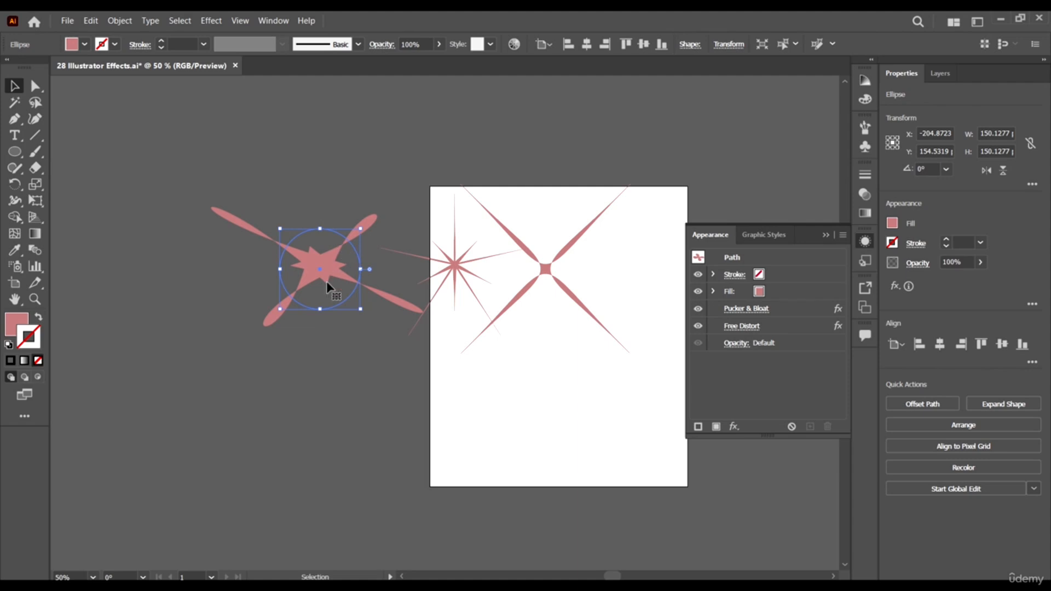
# - Reshape the distorted circle by stretching it to about 208 pt high and lowering its top edge, and move it farther from the artboard
pyautogui.moveTo(327, 313); pyautogui.dragTo(321, 340)
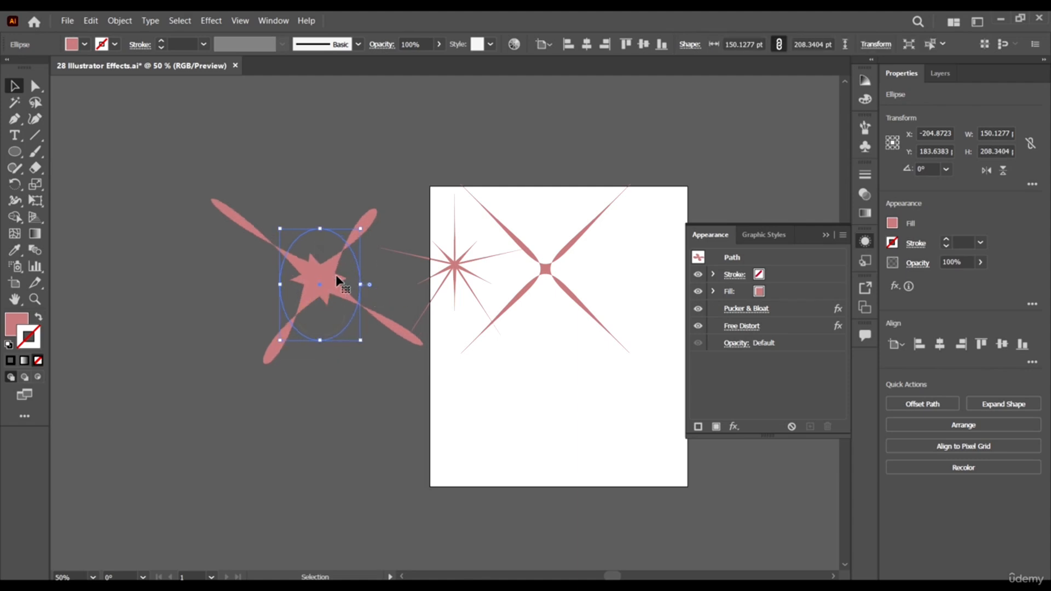
pyautogui.moveTo(337, 279); pyautogui.dragTo(307, 301)
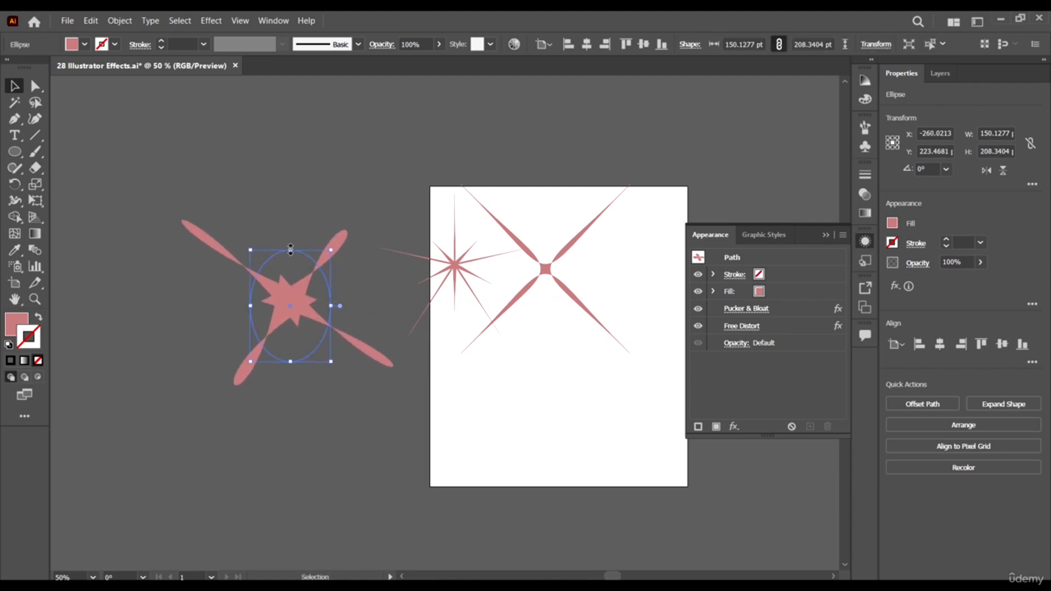
pyautogui.moveTo(290, 250); pyautogui.dragTo(291, 264)
pyautogui.click(134, 141)
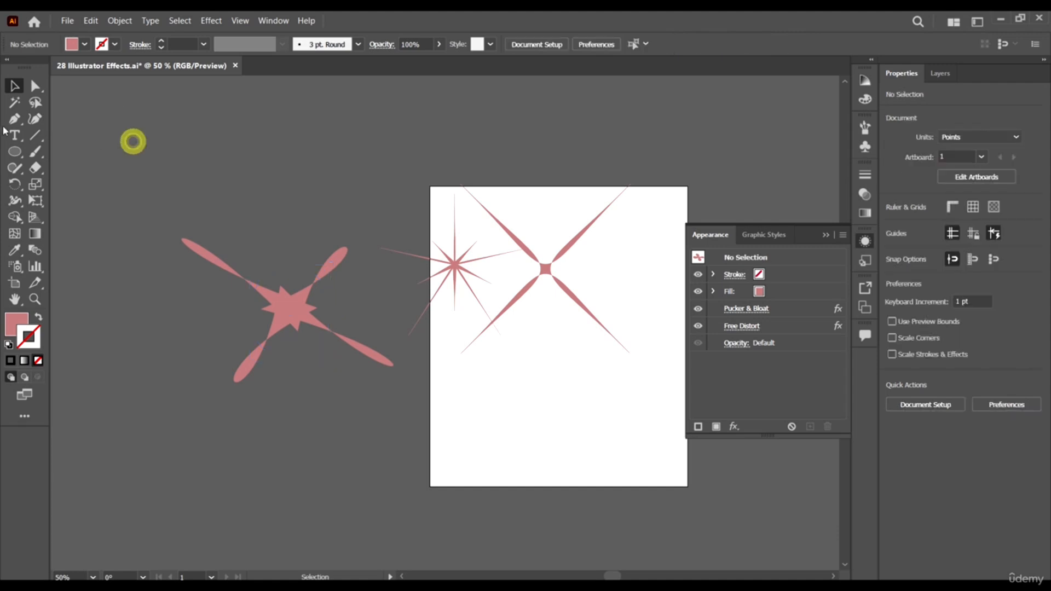
# - Draw a circle about 213 pt in diameter and place it in the artboard's lower half, at about X 235, Y 428 pt
pyautogui.click(15, 152)
pyautogui.moveTo(419, 405); pyautogui.dragTo(534, 520)
pyautogui.press('v')
pyautogui.moveTo(499, 479); pyautogui.dragTo(578, 432)
# - Add a Roughen effect to the new circle with a relative size of 35%
pyautogui.click(211, 20)
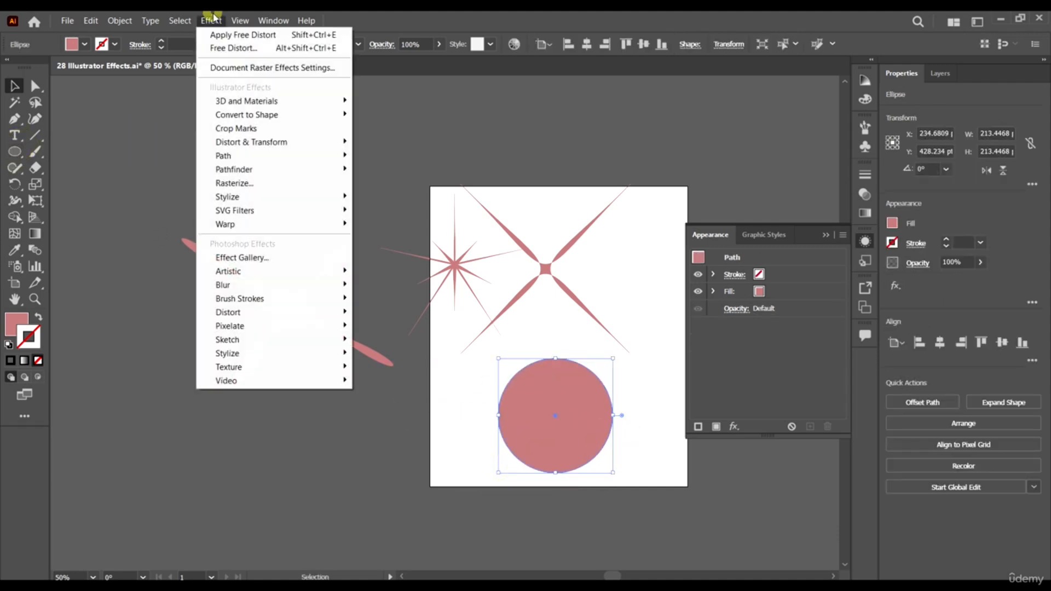
pyautogui.click(326, 143)
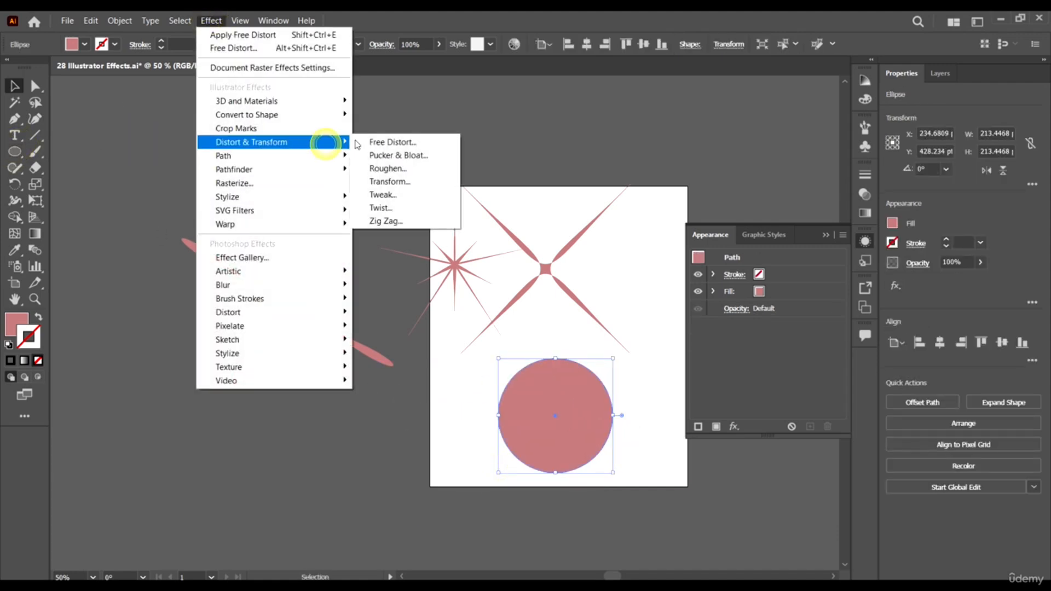
pyautogui.click(406, 172)
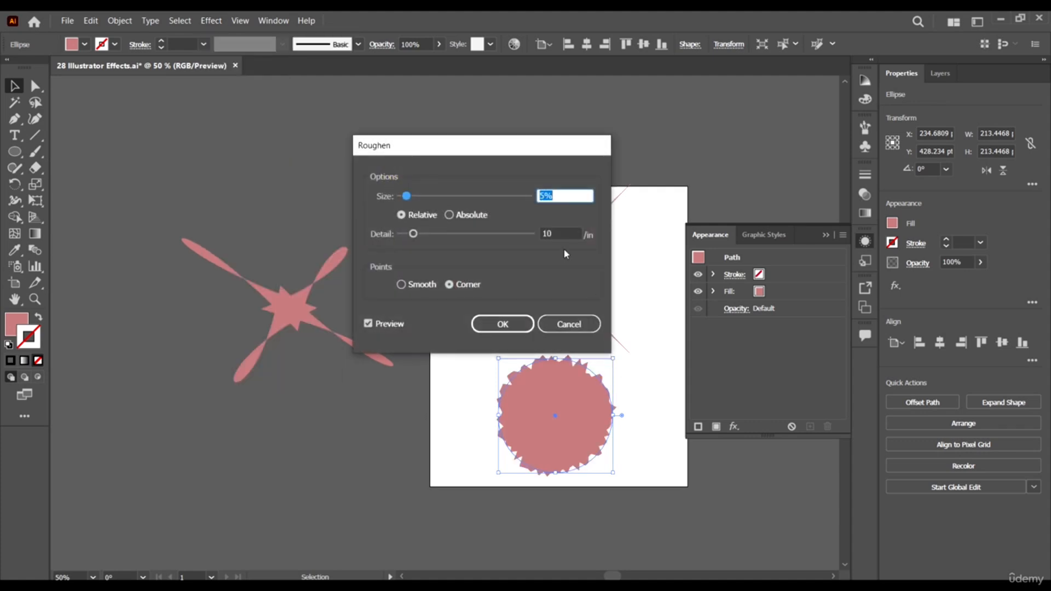
pyautogui.moveTo(495, 149); pyautogui.dragTo(355, 127)
pyautogui.moveTo(305, 175)
pyautogui.mouseDown()
pyautogui.moveTo(347, 173)
pyautogui.moveTo(299, 170)
pyautogui.moveTo(310, 178)
pyautogui.mouseUp()
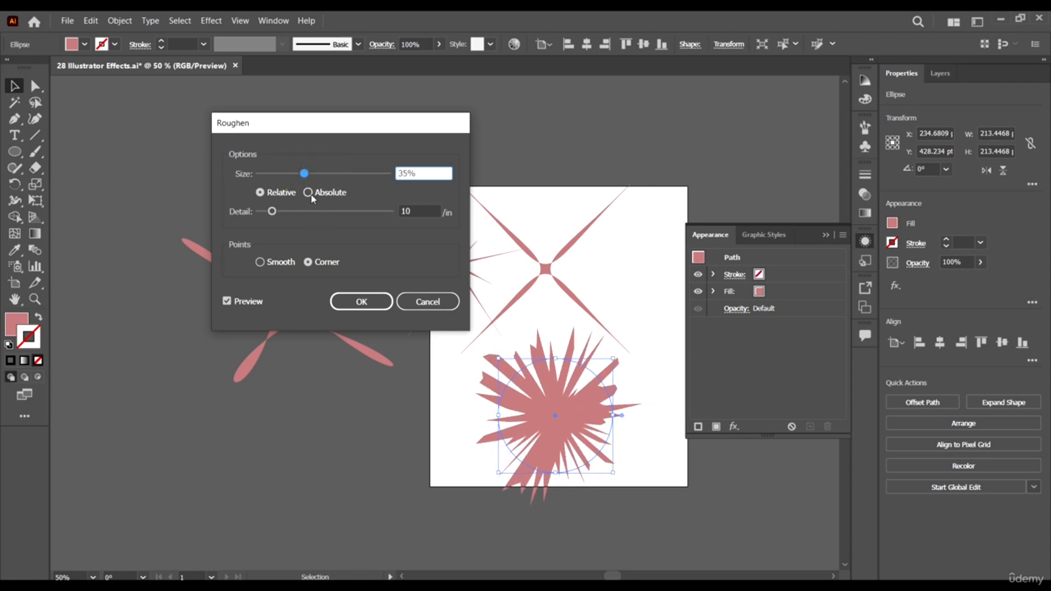
# - Compare absolute sizing and smooth points for the Roughen effect, and apply it with a relative size of 45% and corner points
pyautogui.click(267, 195)
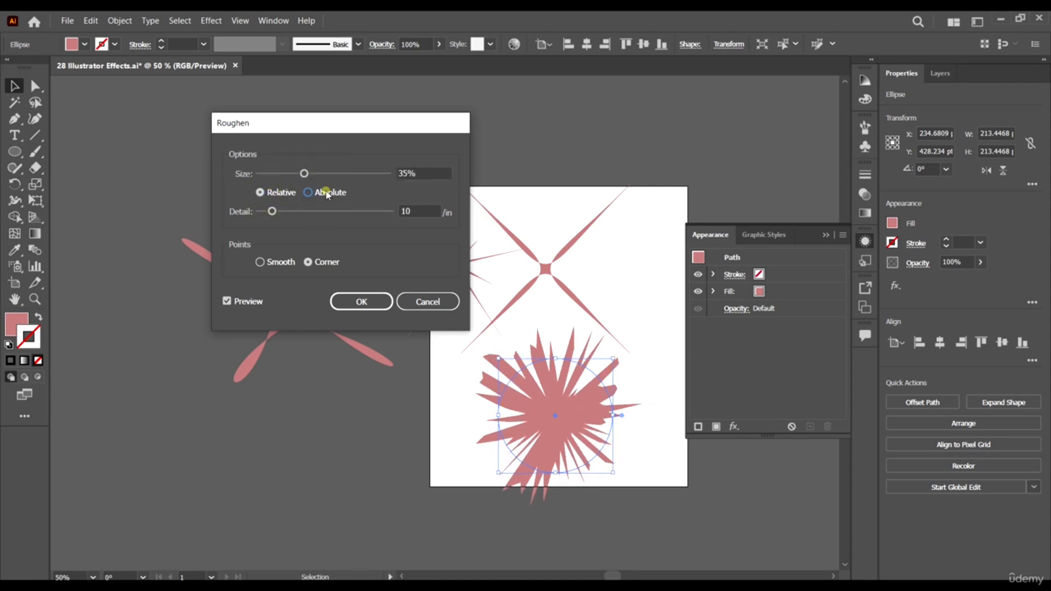
pyautogui.click(327, 195)
pyautogui.moveTo(303, 173); pyautogui.dragTo(360, 173)
pyautogui.click(267, 192)
pyautogui.click(317, 174)
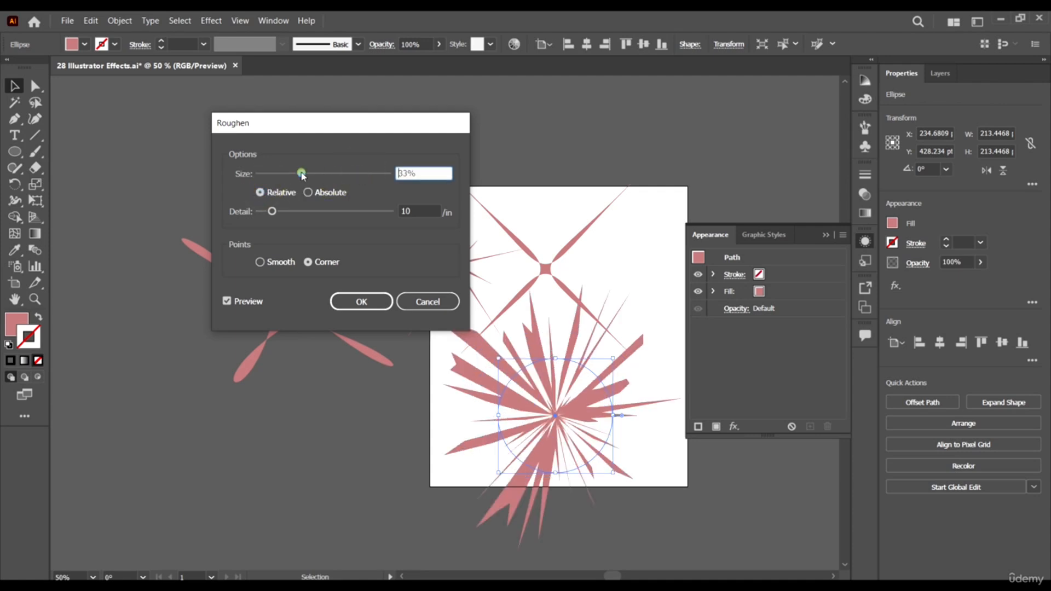
pyautogui.click(276, 261)
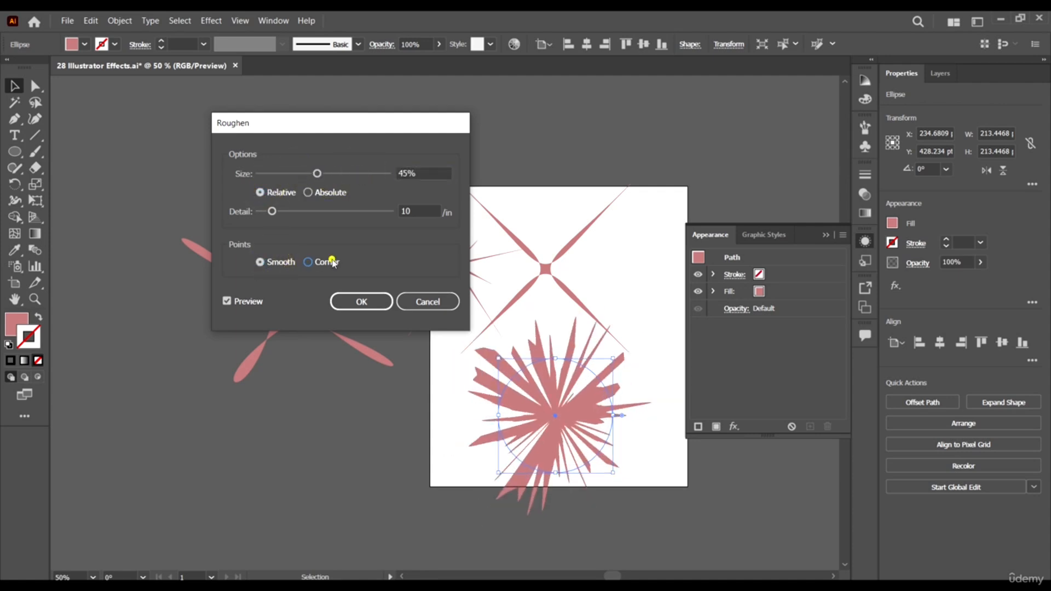
pyautogui.click(332, 263)
pyautogui.click(369, 301)
# - Move the roughened circle to about X 275, Y 336 pt and shrink it proportionally around its center to about 127 pt
pyautogui.moveTo(570, 416); pyautogui.dragTo(591, 367)
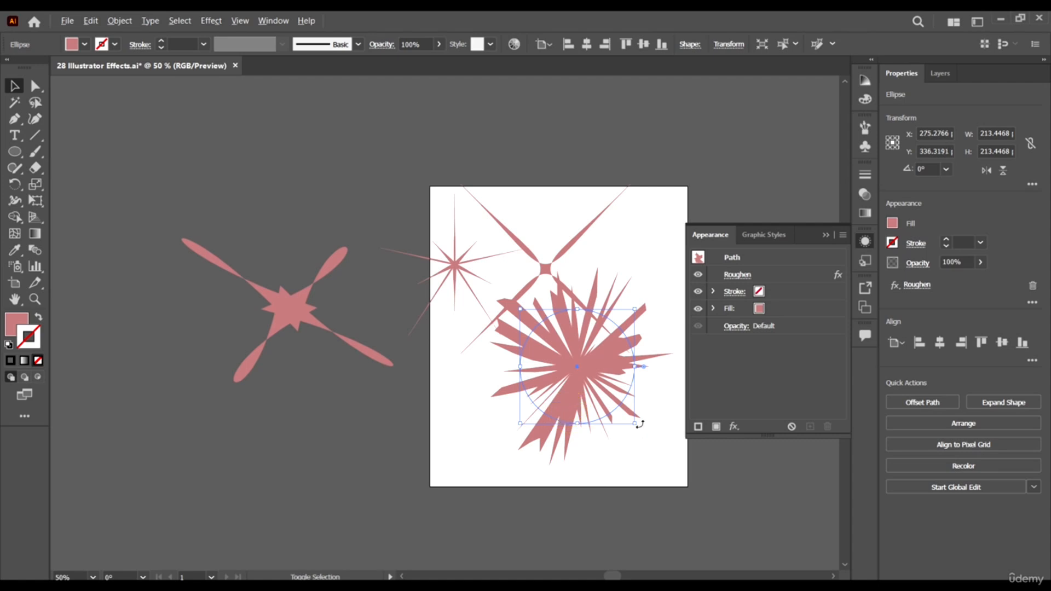
pyautogui.moveTo(636, 425); pyautogui.dragTo(612, 401)
pyautogui.click(95, 192)
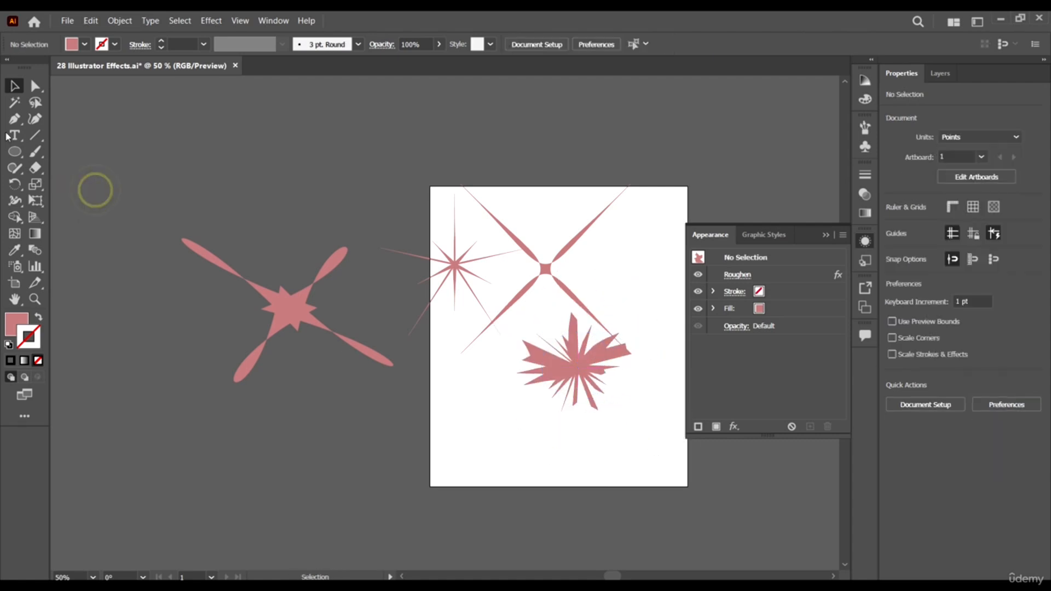
# - Draw a curved trunk about 180 pt high downward from the roughened circle's center with the Pen tool, and swap its fill and stroke
pyautogui.click(577, 372)
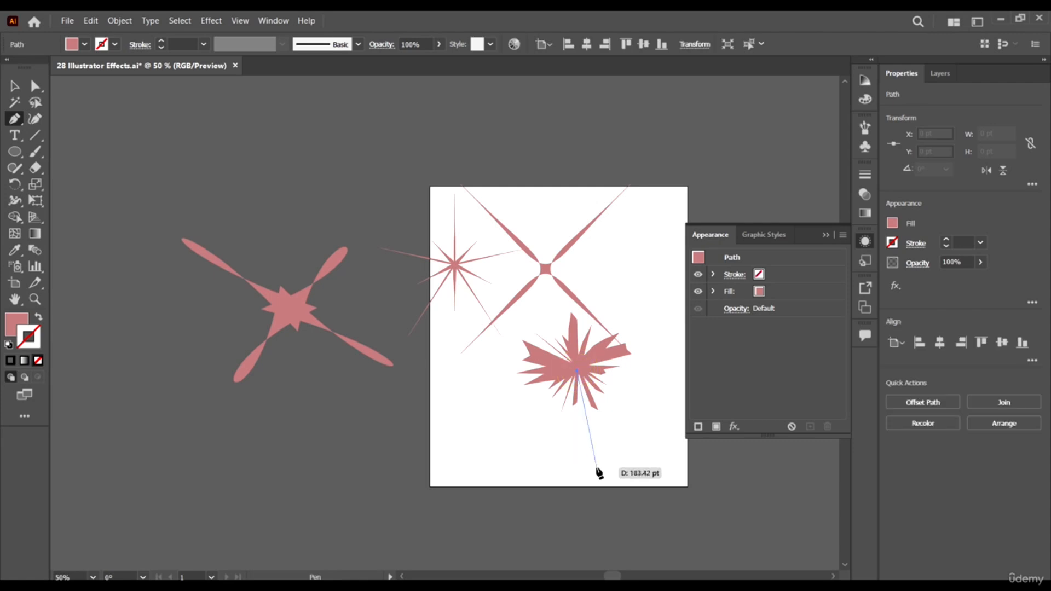
pyautogui.moveTo(597, 468); pyautogui.dragTo(632, 465)
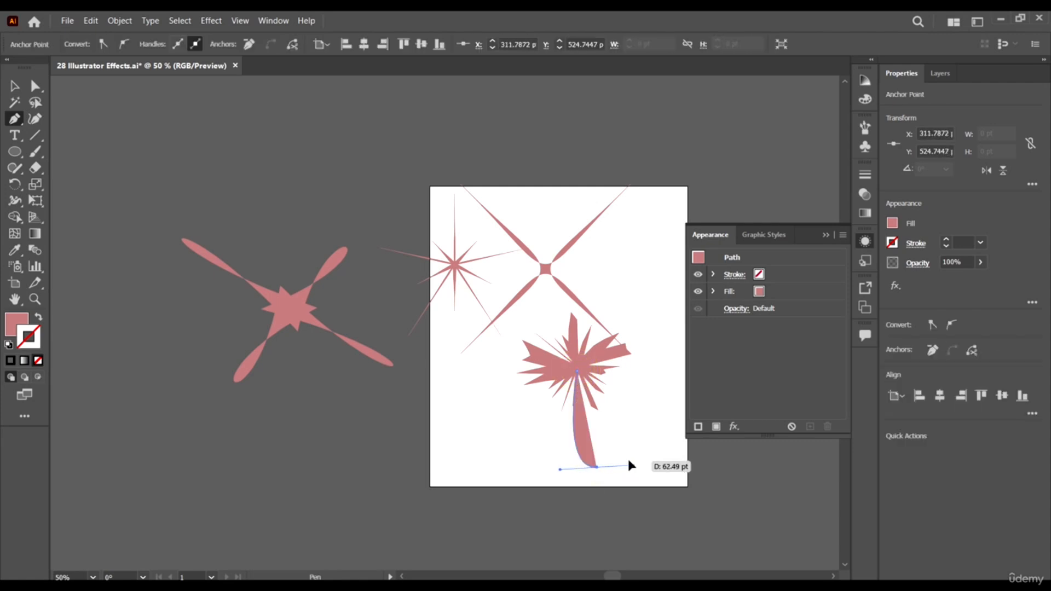
pyautogui.press('v')
pyautogui.click(38, 317)
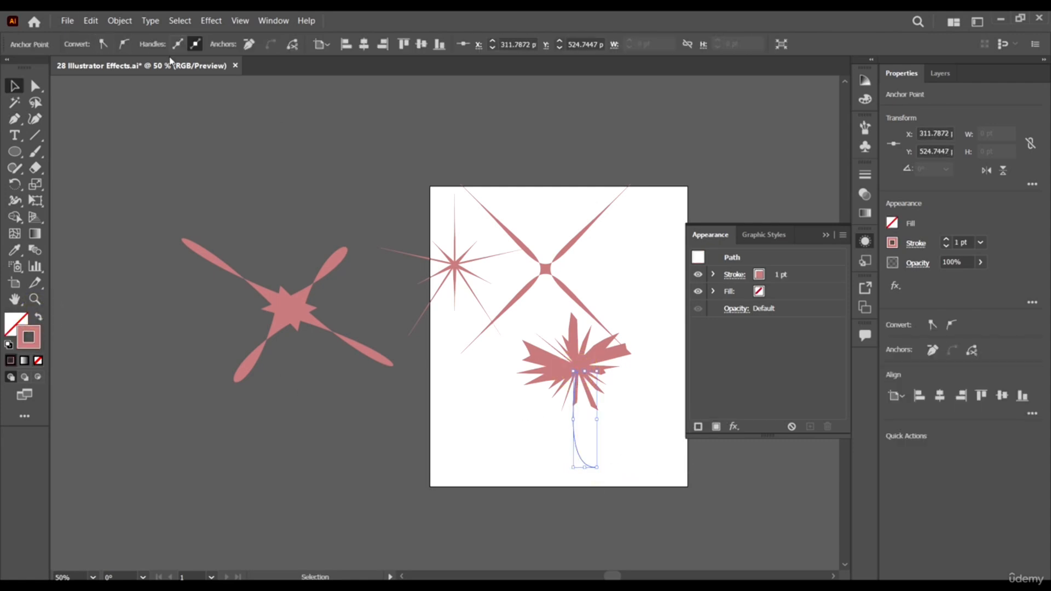
pyautogui.click(129, 215)
# - Set the trunk path's stroke weight to 11 pt
pyautogui.click(624, 455)
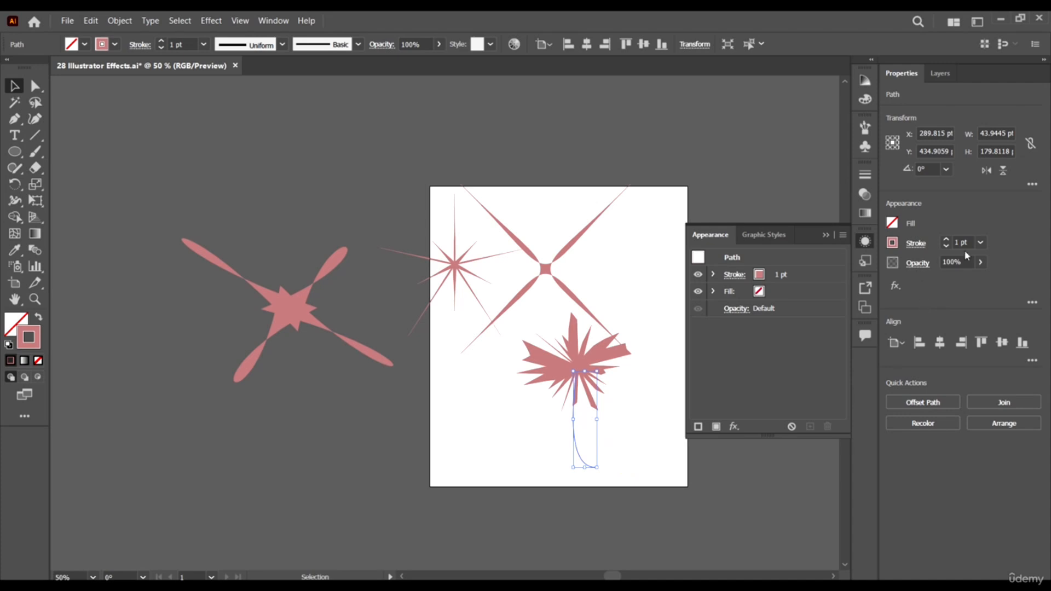
pyautogui.click(958, 241)
pyautogui.write('11')
pyautogui.press('Return')
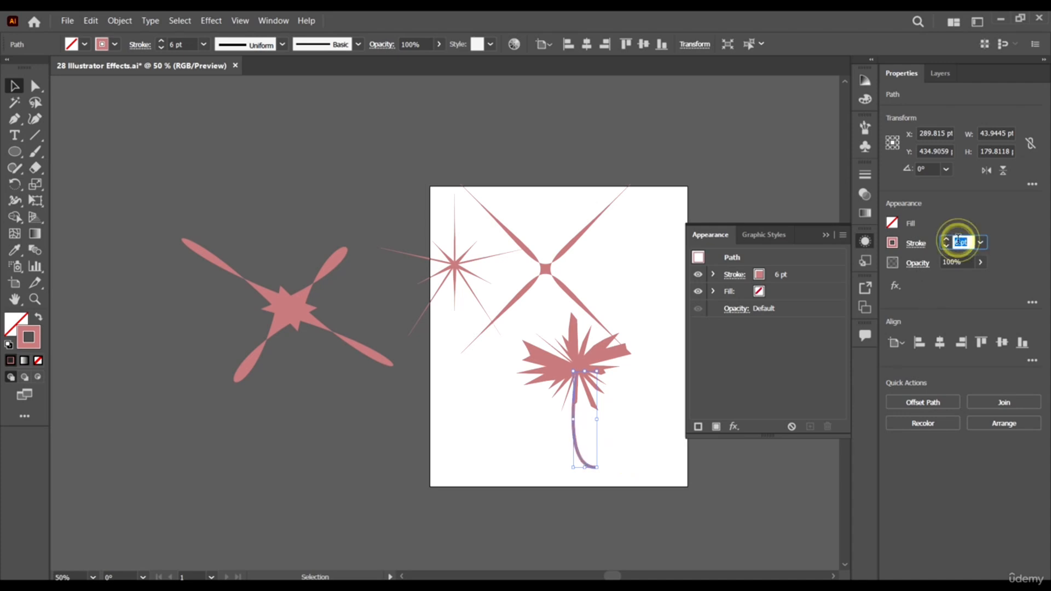
# - Apply the tapered triangular width profile to the trunk's stroke
pyautogui.click(866, 174)
pyautogui.click(803, 385)
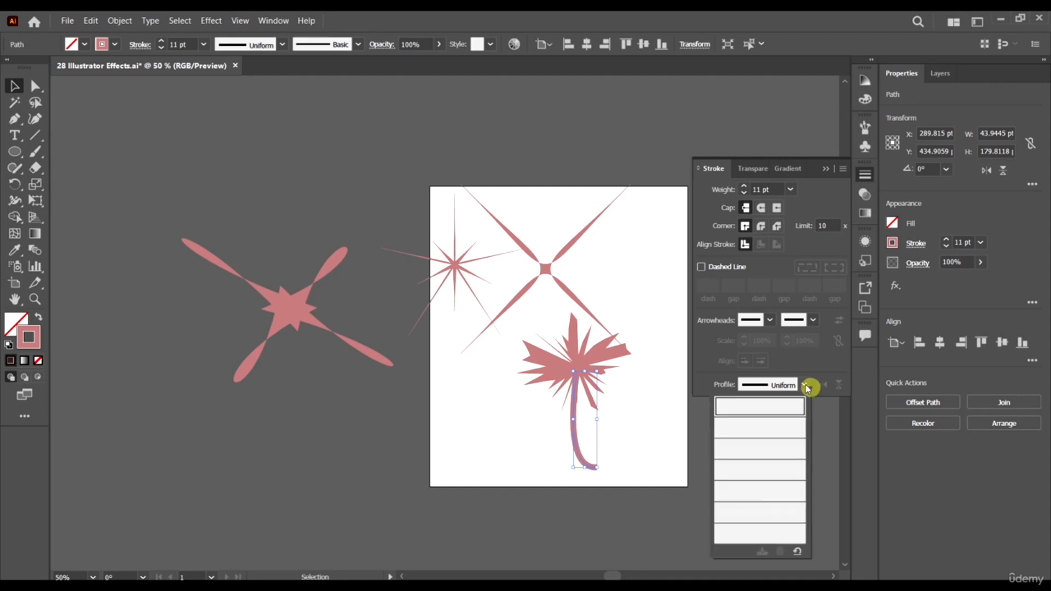
pyautogui.click(803, 385)
pyautogui.click(803, 386)
pyautogui.click(776, 491)
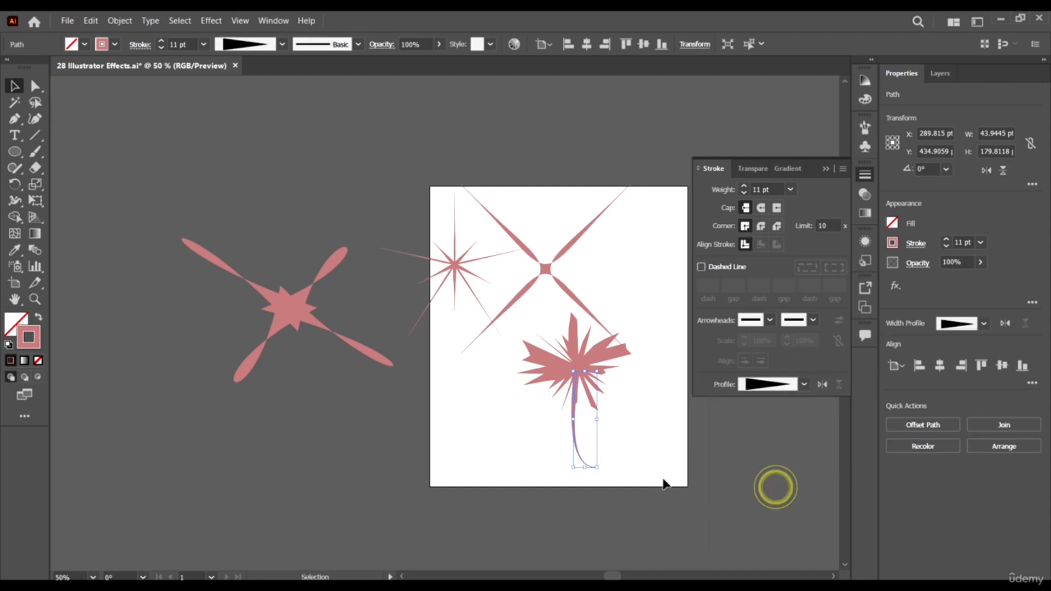
pyautogui.click(640, 485)
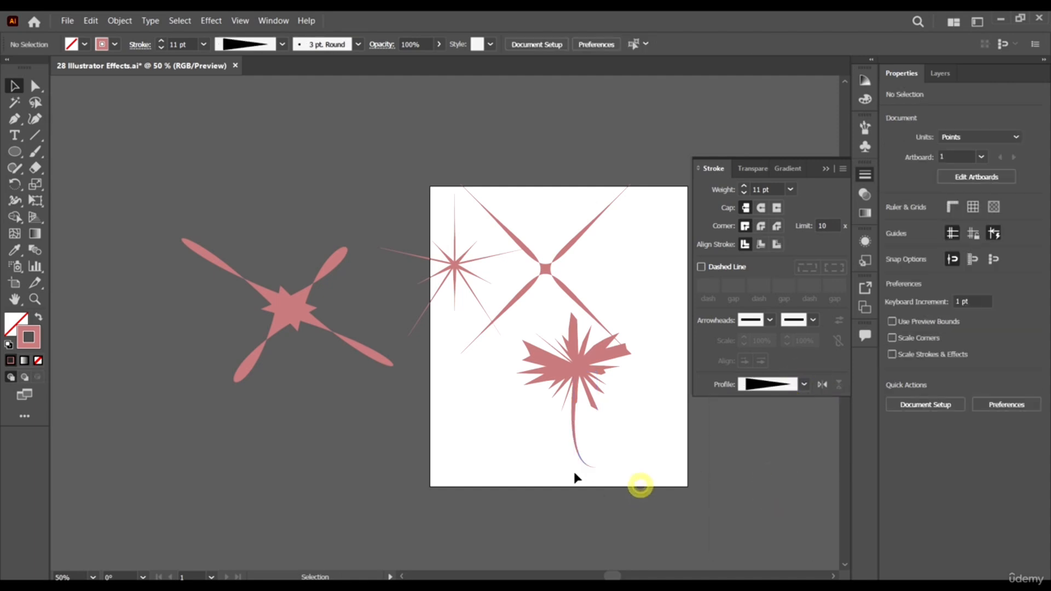
# - Reverse the trunk path's direction from its end points with the Pen tool so the taper is widest at the base
pyautogui.click(609, 427)
pyautogui.click(14, 118)
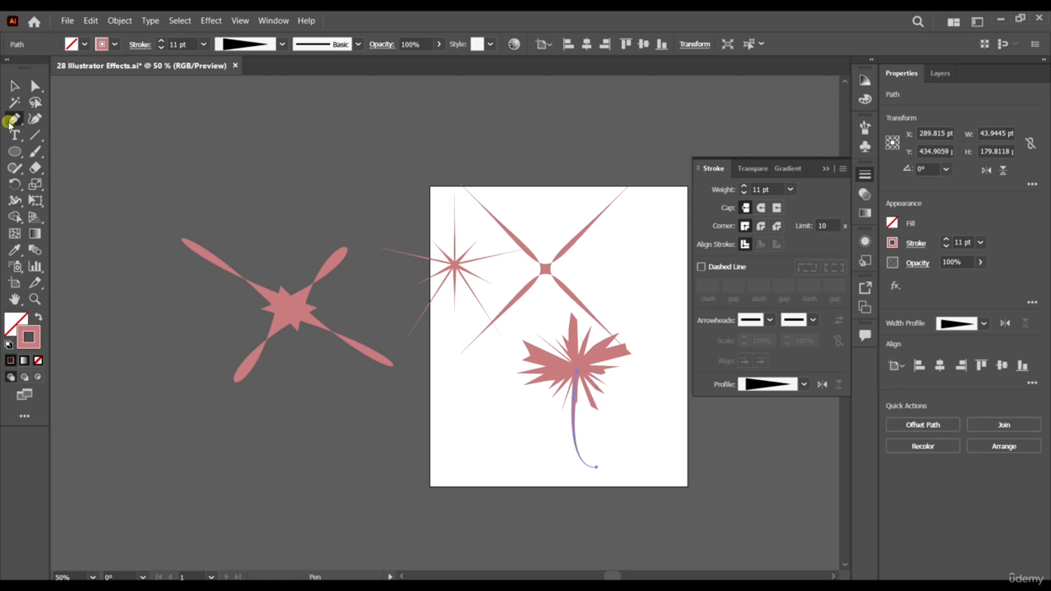
pyautogui.moveTo(597, 469); pyautogui.dragTo(605, 435)
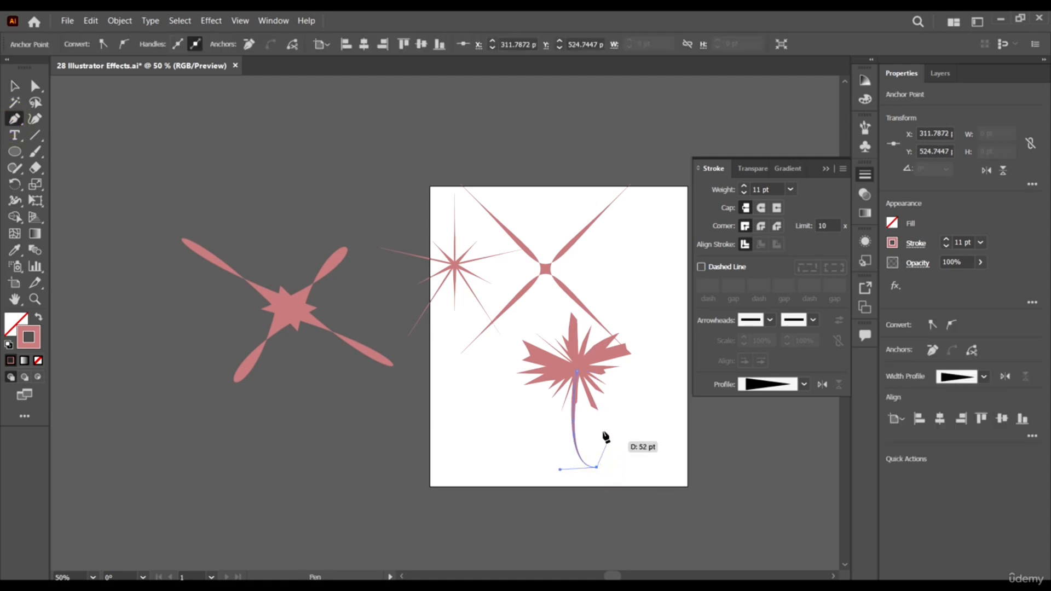
pyautogui.click(574, 372)
pyautogui.press('v')
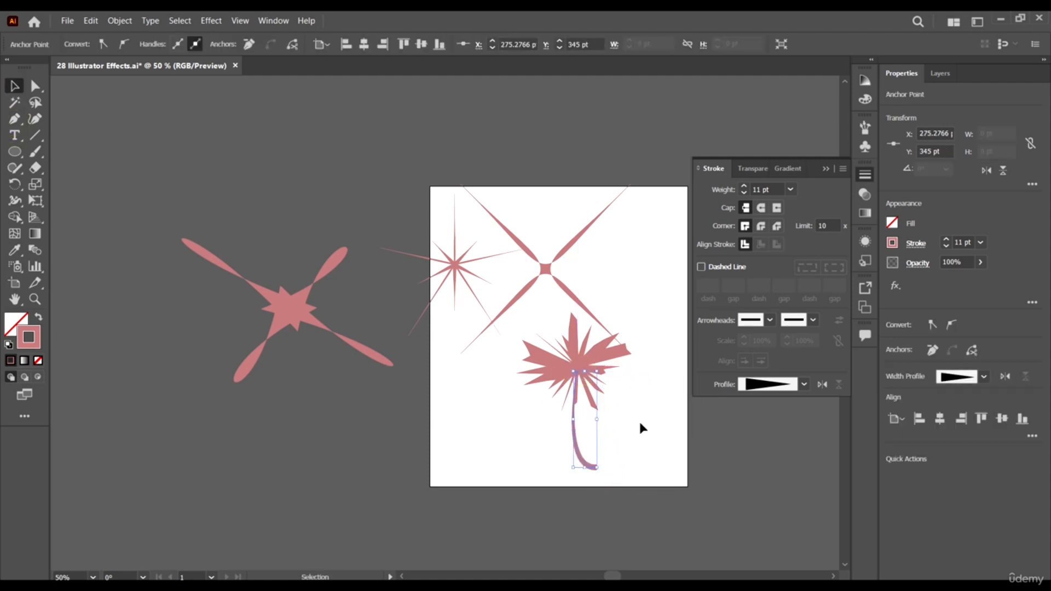
pyautogui.click(643, 412)
# - Shift the roughened circle over the trunk's top to about X 268, Y 357 pt and fill it with medium green
pyautogui.moveTo(597, 370); pyautogui.dragTo(596, 380)
pyautogui.click(665, 428)
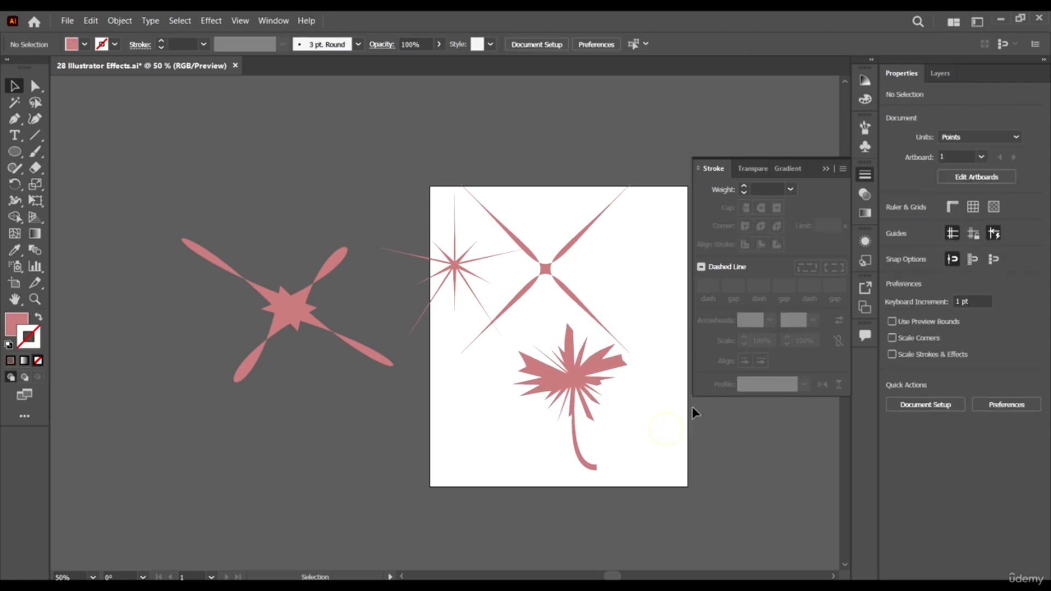
pyautogui.click(597, 378)
pyautogui.click(71, 43)
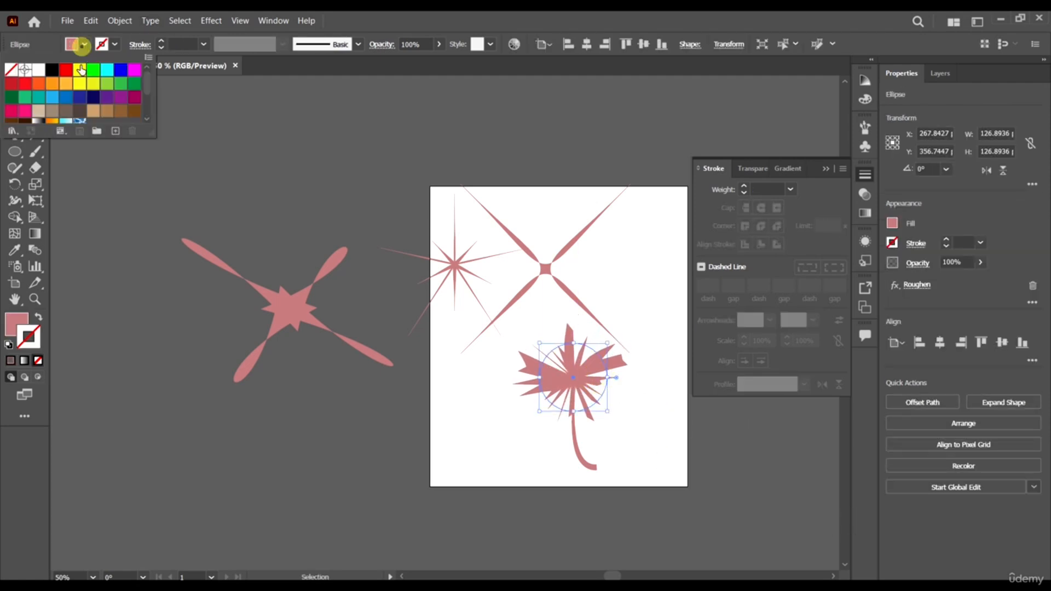
pyautogui.click(93, 70)
pyautogui.click(120, 83)
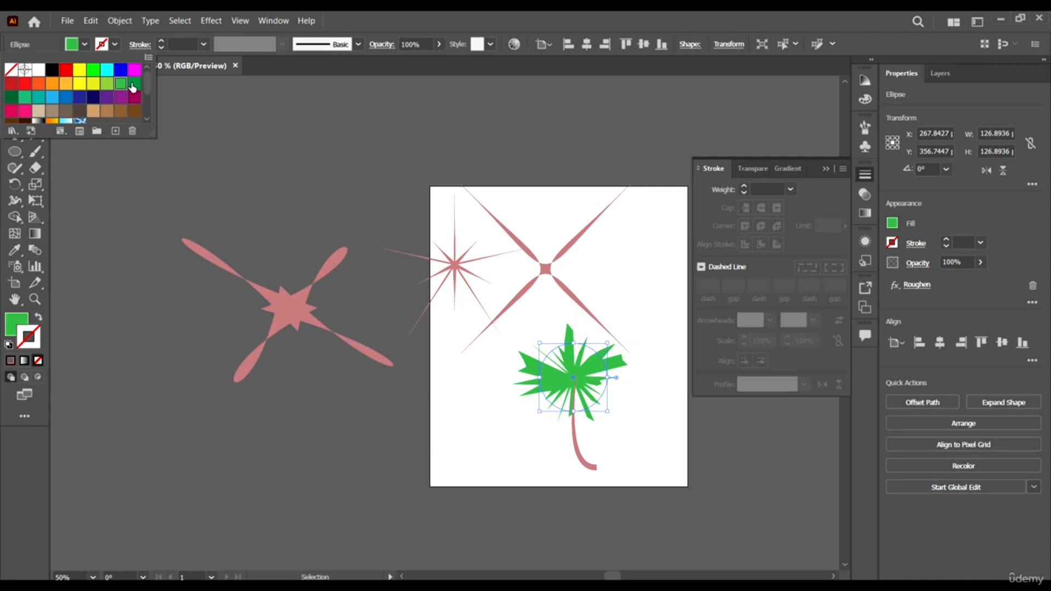
pyautogui.click(436, 19)
# - Move the green roughened circle to about X 273, Y 362 pt and paste a copy in front at the same position
pyautogui.scroll(2, 622, 362)
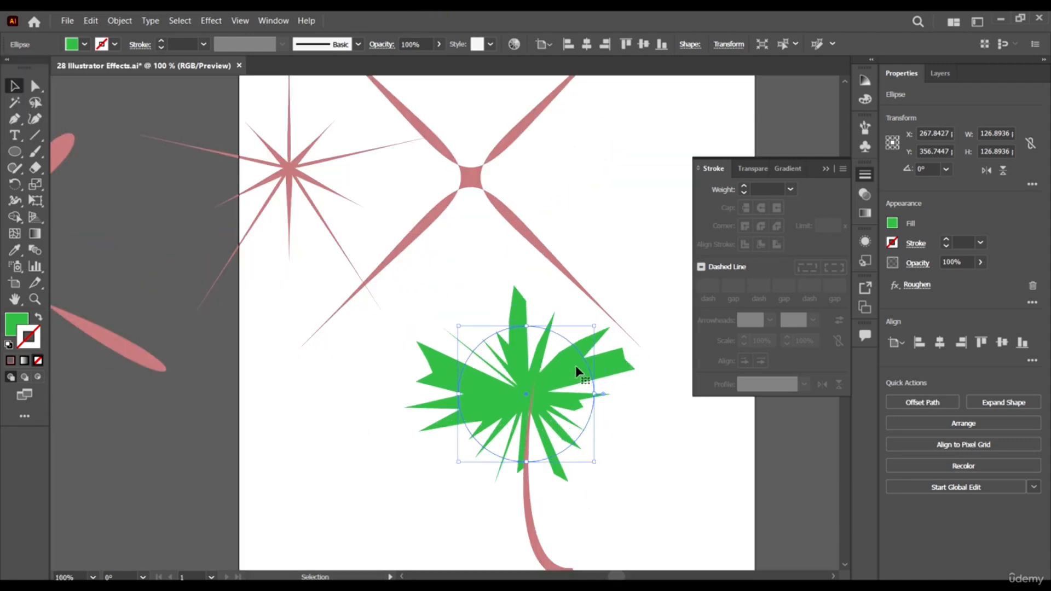
pyautogui.rightClick(576, 372)
pyautogui.click(732, 300)
pyautogui.moveTo(538, 375); pyautogui.dragTo(545, 381)
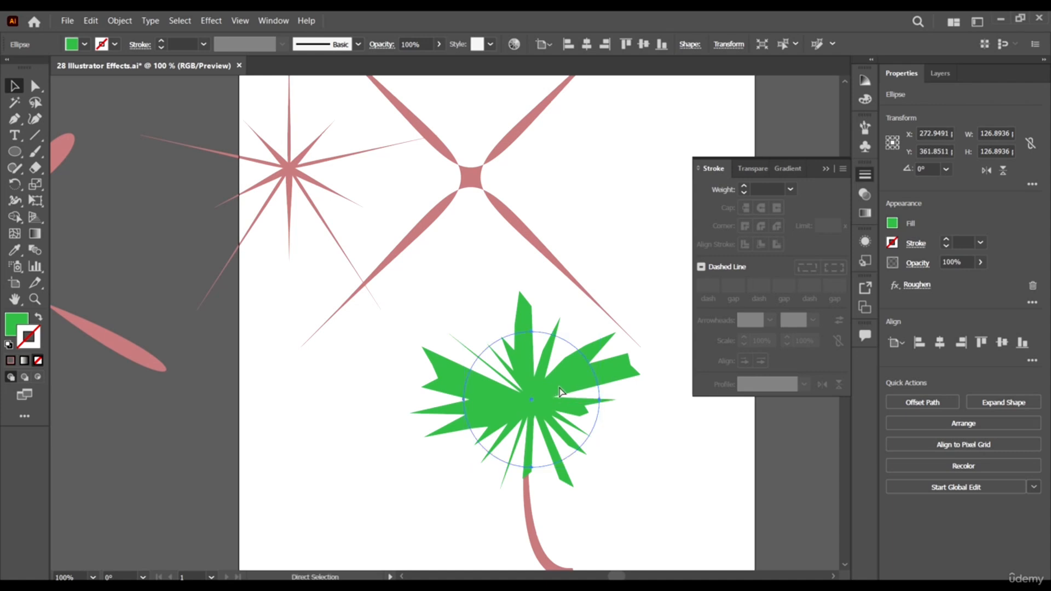
pyautogui.hotkey('ctrl', 'f')
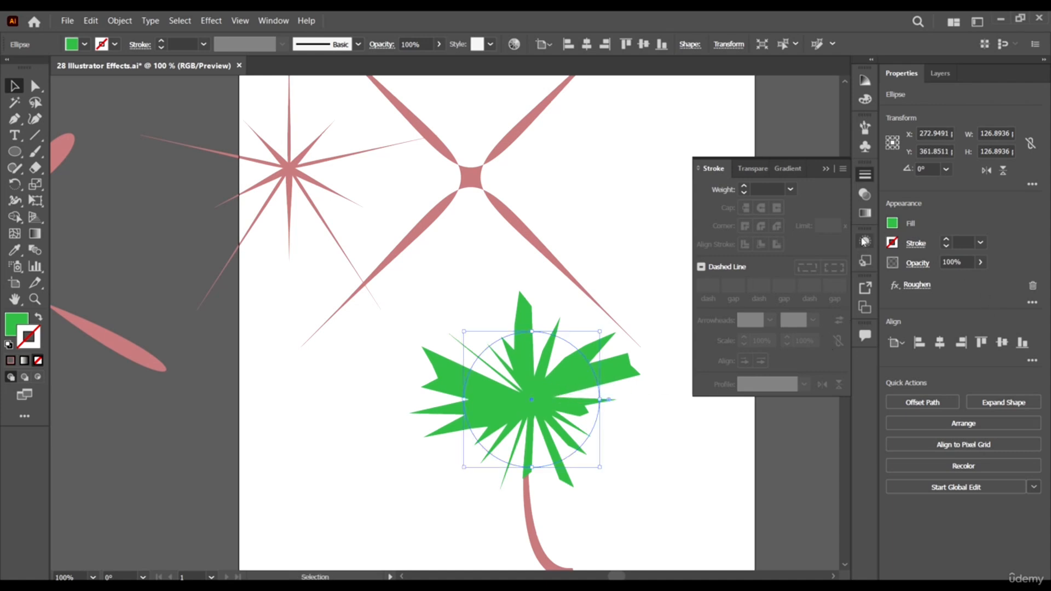
# - Enlarge the copied leaf shape proportionally around its center to about 143 pt and send it to the back
pyautogui.click(865, 242)
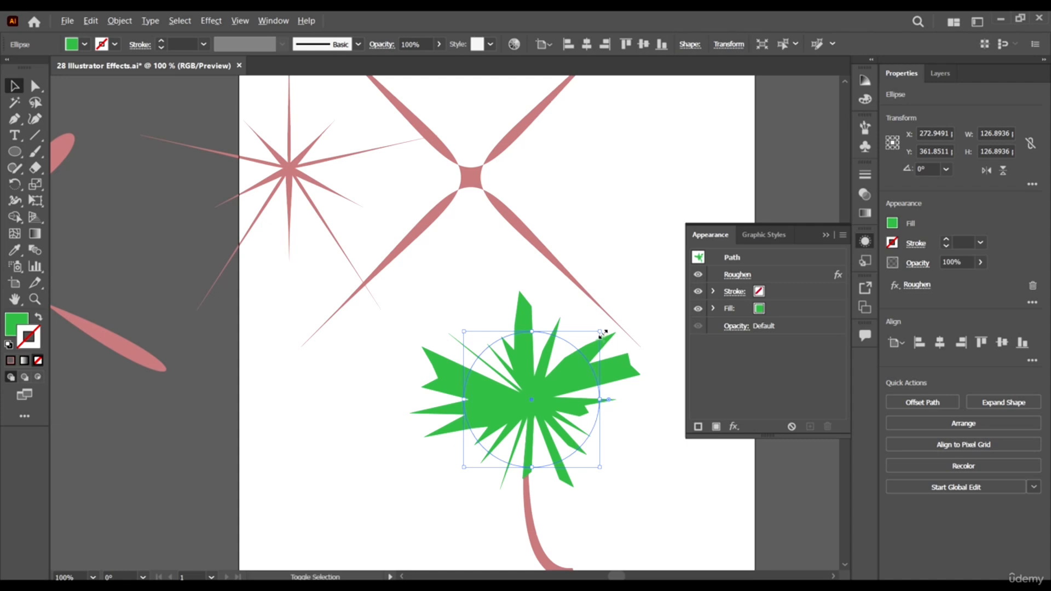
pyautogui.moveTo(602, 333); pyautogui.dragTo(609, 323)
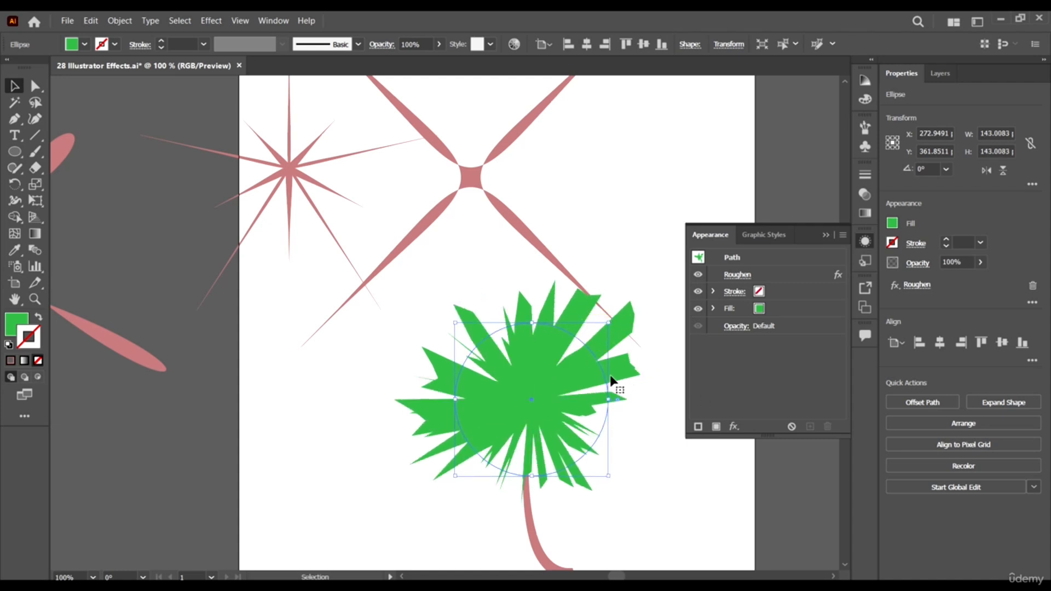
pyautogui.press('a')
pyautogui.press('v')
pyautogui.rightClick(517, 382)
pyautogui.moveTo(613, 316)
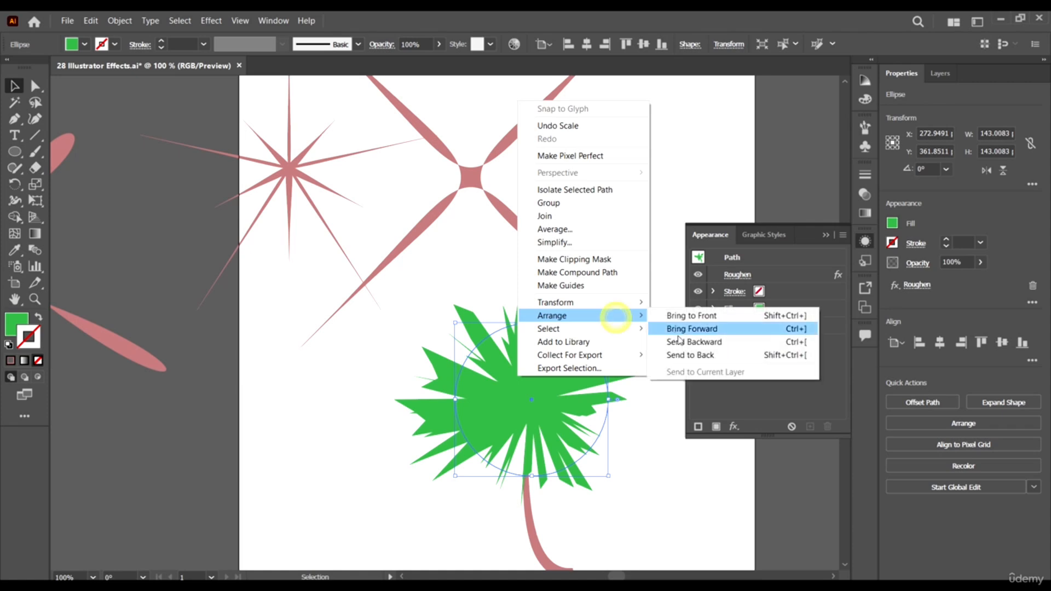
pyautogui.click(684, 356)
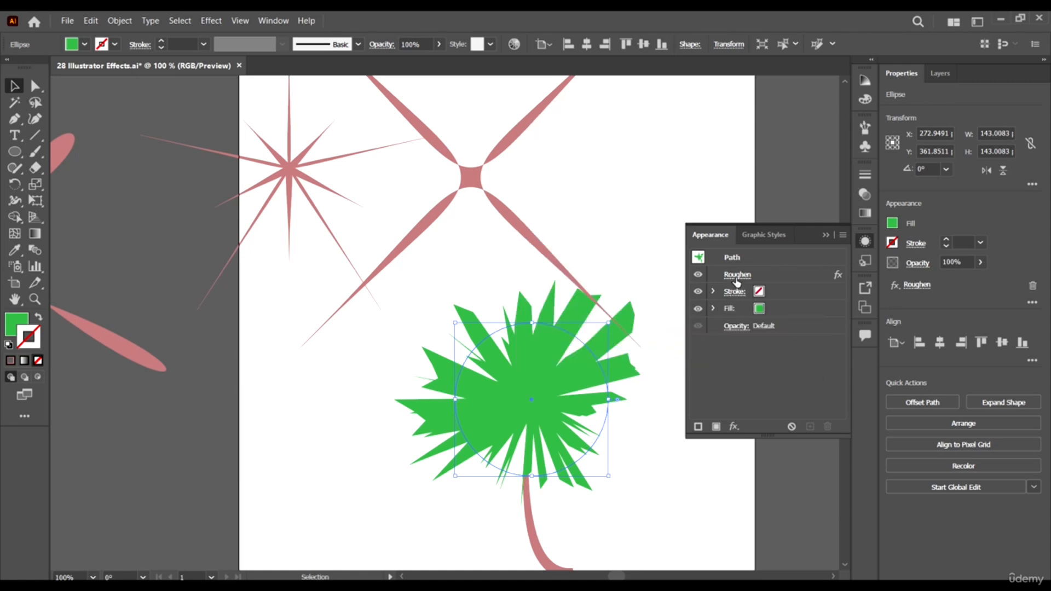
# - Edit the rear leaf shape's Roughen effect, increasing its size so the spikes extend farther beyond the front leaves
pyautogui.click(755, 277)
pyautogui.click(293, 174)
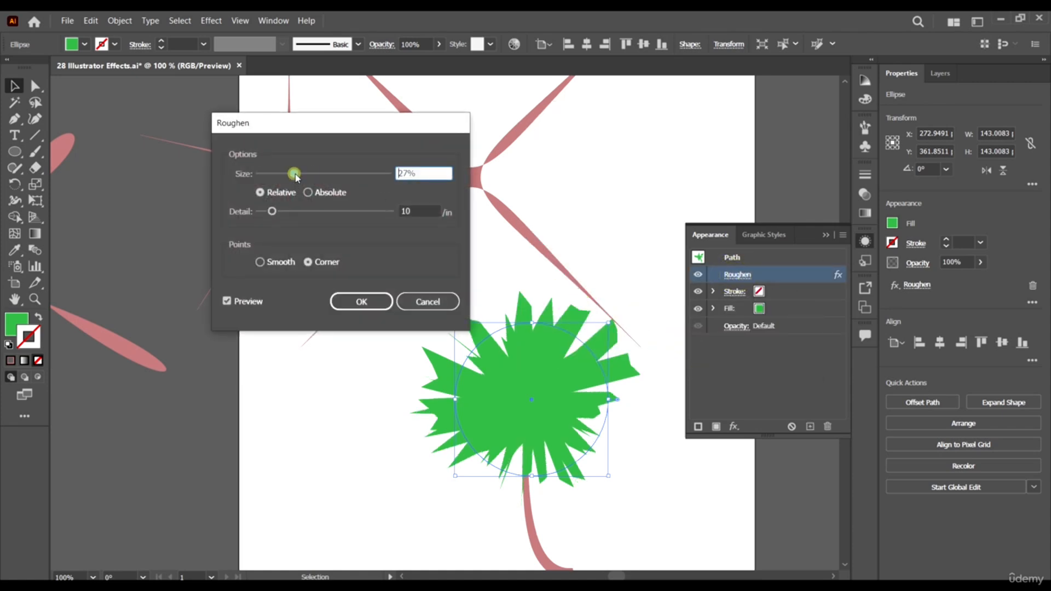
pyautogui.moveTo(299, 169); pyautogui.dragTo(340, 176)
pyautogui.click(367, 301)
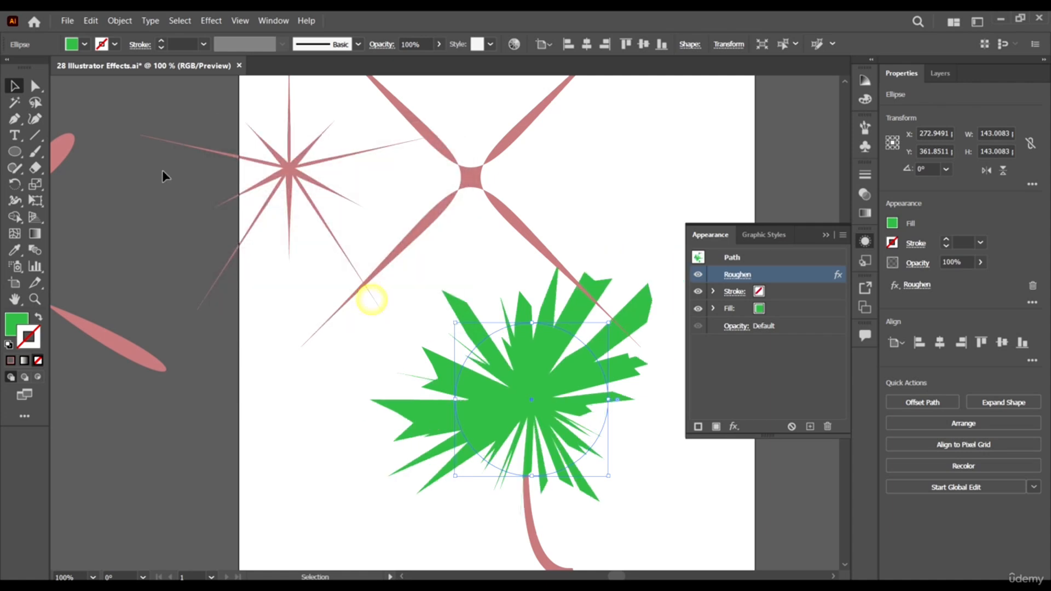
# - Fill the rear leaf shape with a darker green and deselect it
pyautogui.click(84, 43)
pyautogui.click(134, 83)
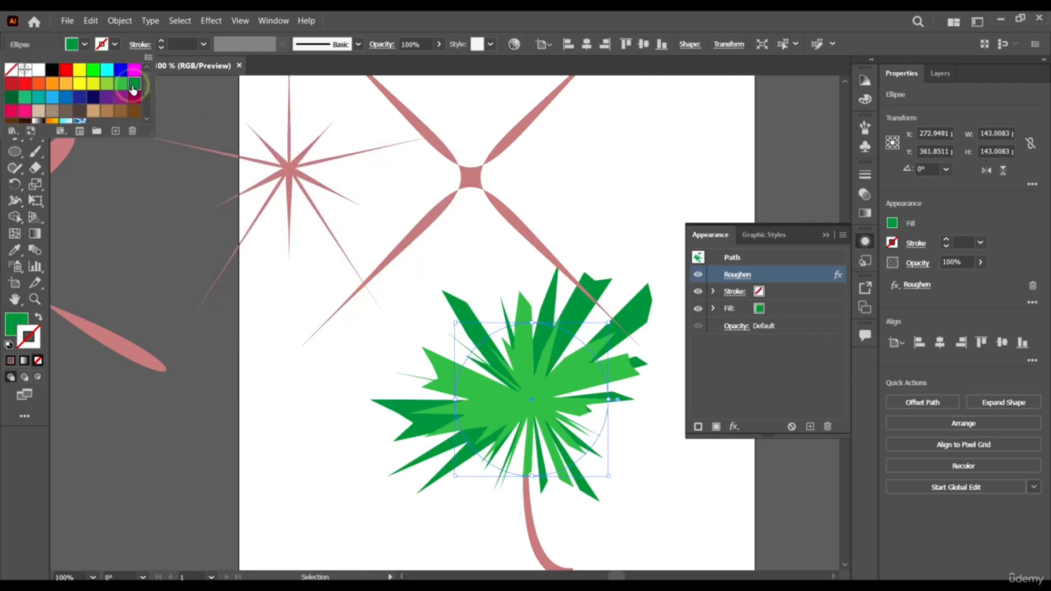
pyautogui.click(666, 15)
pyautogui.scroll(-3, 540, 248)
pyautogui.click(606, 416)
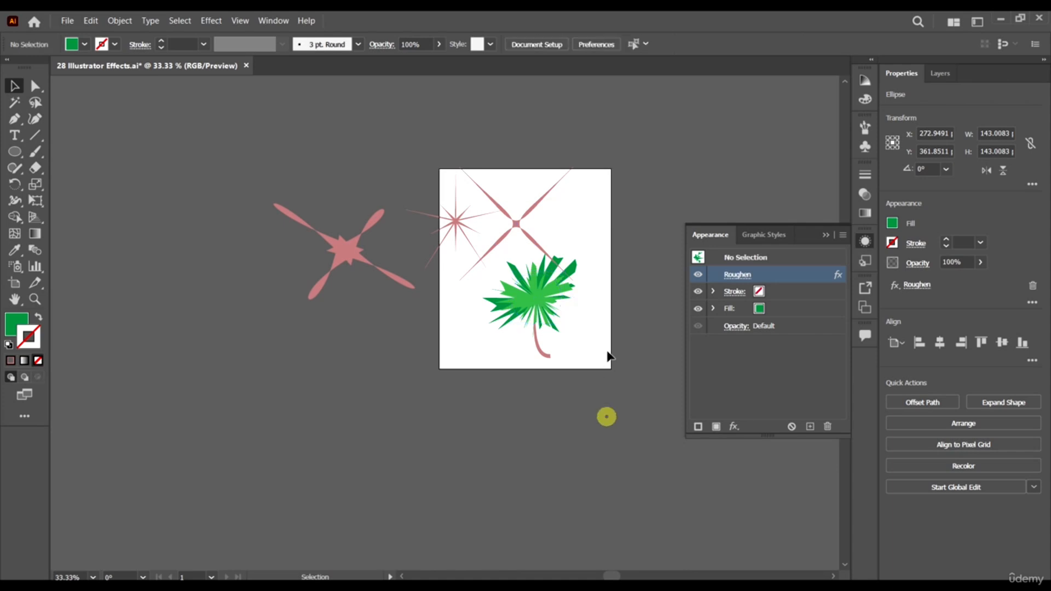
# - Move the four-pointed pink star off the artboard to about X 659, Y 132 pt and deselect it
pyautogui.scroll(2, 608, 347)
pyautogui.scroll(1, 579, 268)
pyautogui.scroll(1, 579, 268)
pyautogui.moveTo(425, 191); pyautogui.dragTo(550, 110)
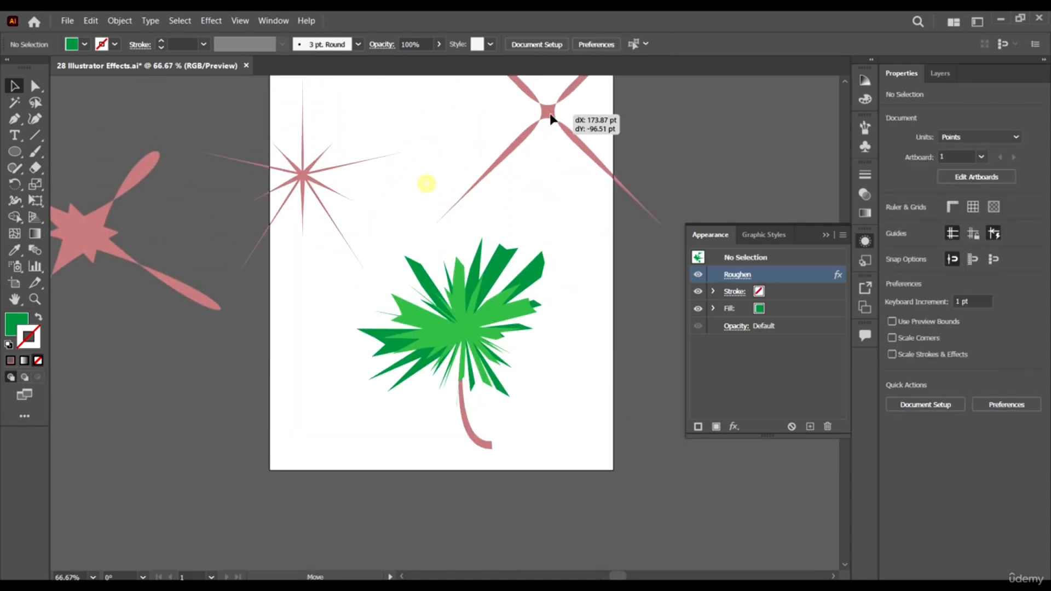
pyautogui.scroll(2, 548, 131)
pyautogui.moveTo(553, 192); pyautogui.dragTo(611, 222)
pyautogui.scroll(-2, 480, 215)
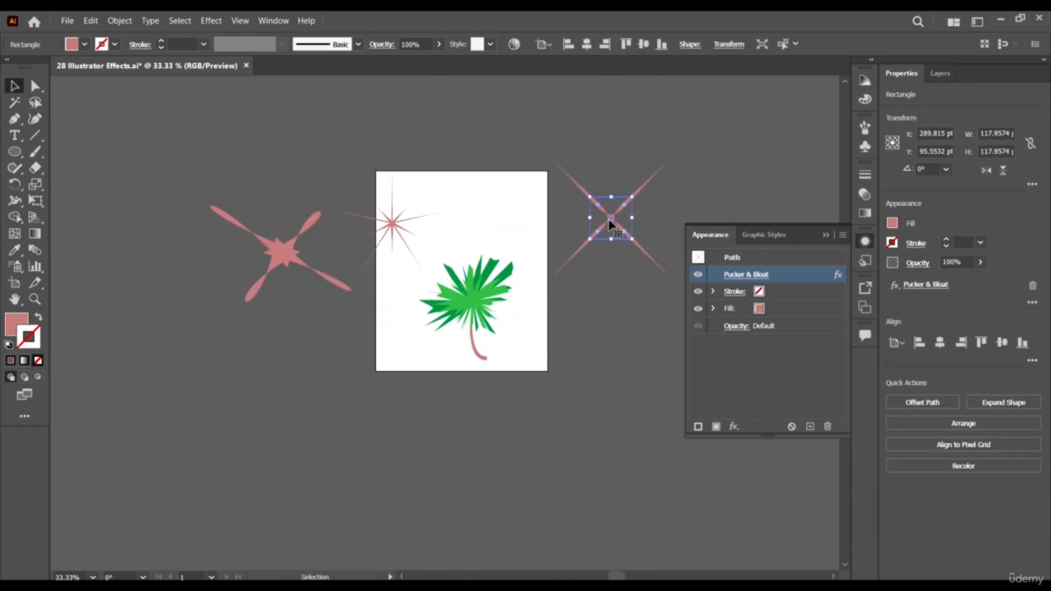
pyautogui.scroll(2, 482, 283)
pyautogui.scroll(-1, 486, 293)
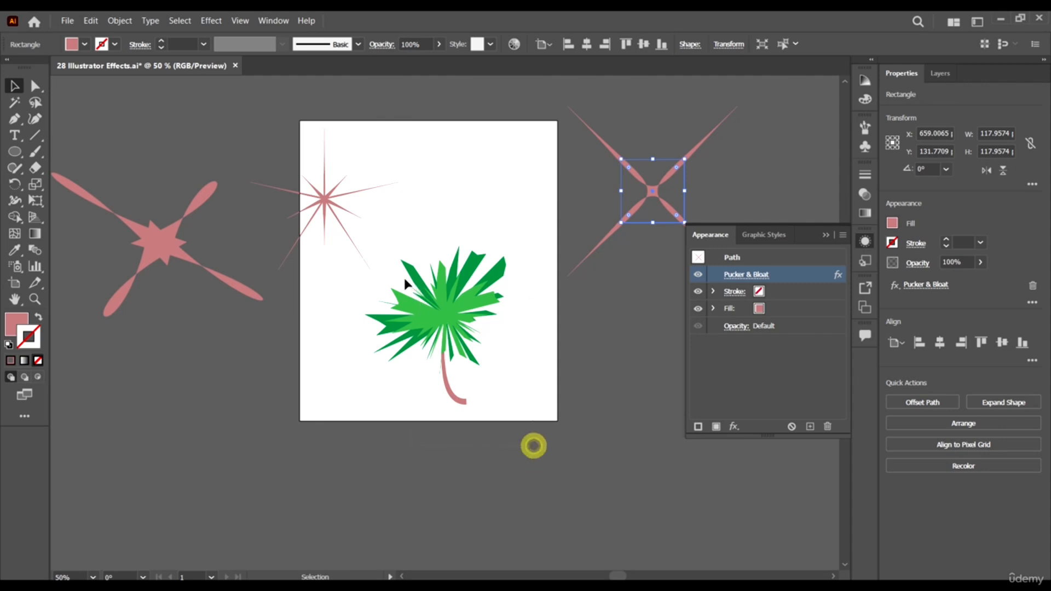
pyautogui.moveTo(405, 281); pyautogui.dragTo(404, 278)
pyautogui.click(539, 371)
# - Draw a pink circle about 179 pt in diameter overlapping the artboard's upper edge near its right corner
pyautogui.scroll(2, 246, 257)
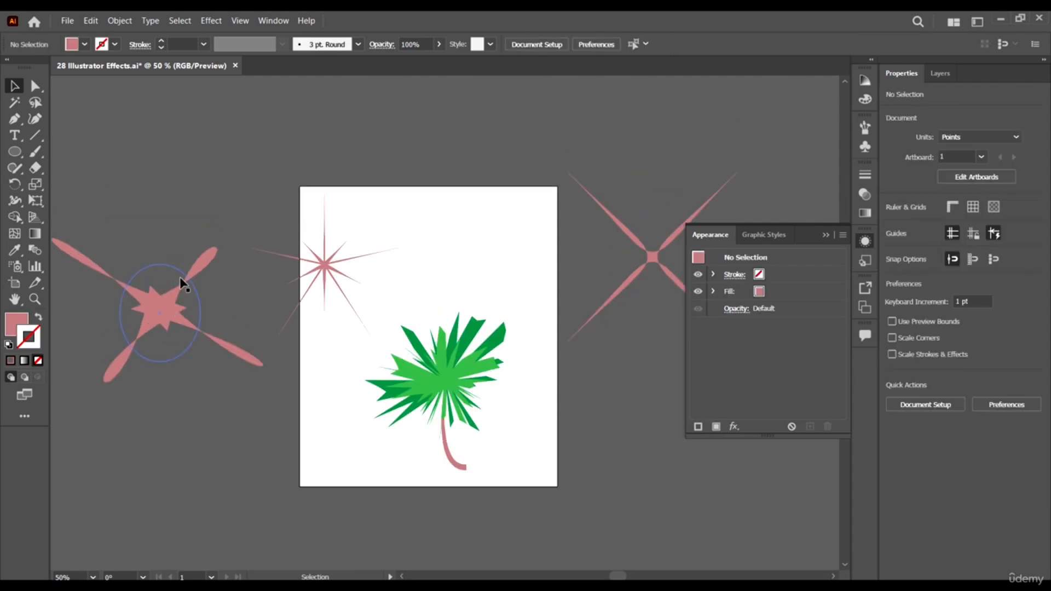
pyautogui.click(14, 152)
pyautogui.moveTo(463, 132); pyautogui.dragTo(557, 228)
pyautogui.hotkey('shift', 'v')
pyautogui.click(503, 154)
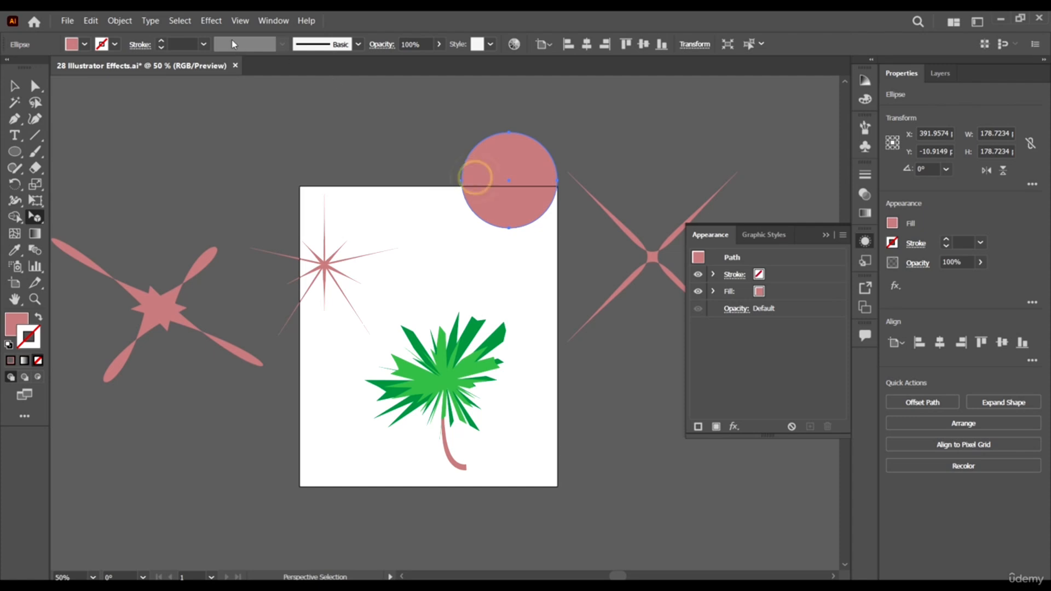
# - Preview a Transform effect on the circle with 200% horizontal and 60% vertical scale, moved -100 pt horizontally and vertically
pyautogui.click(211, 20)
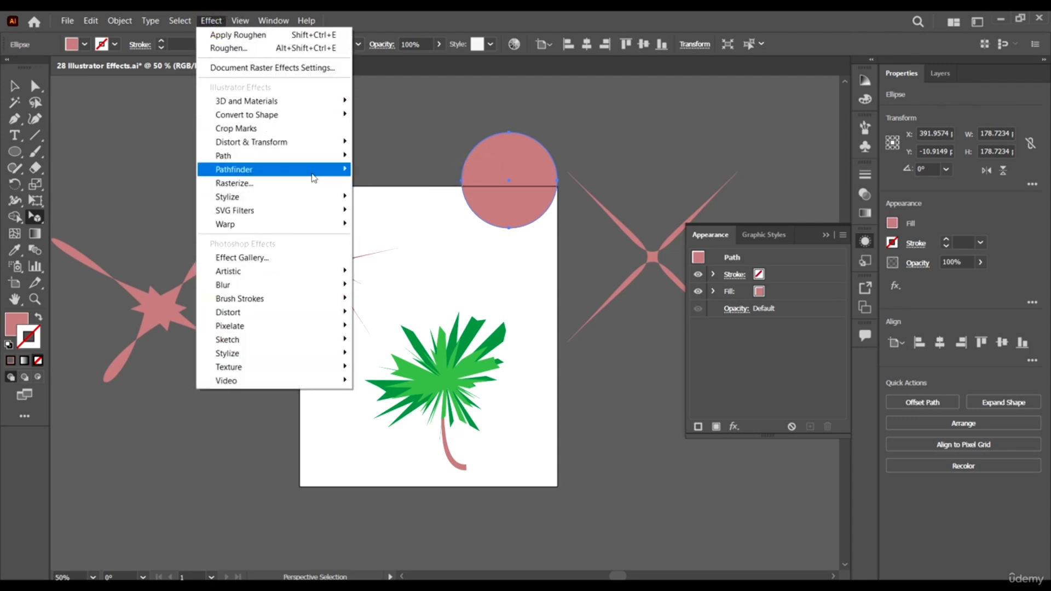
pyautogui.click(303, 141)
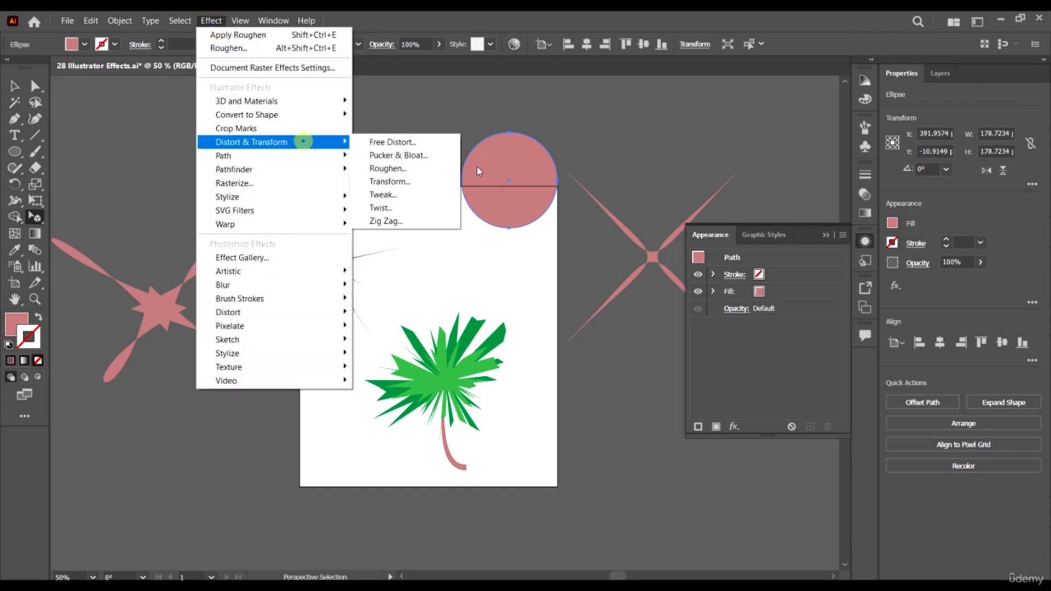
pyautogui.click(404, 181)
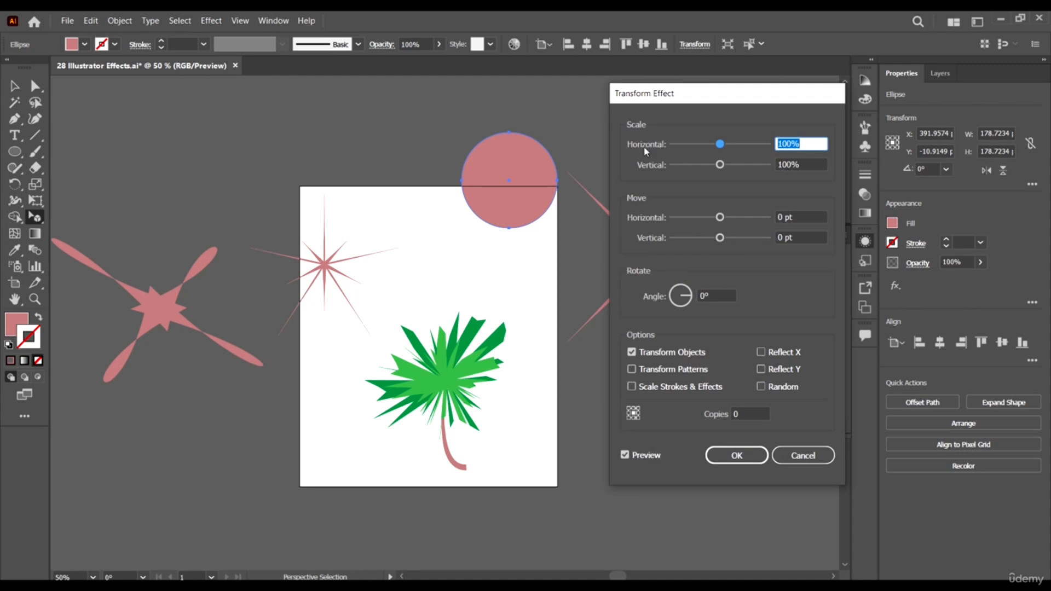
pyautogui.moveTo(742, 98); pyautogui.dragTo(794, 99)
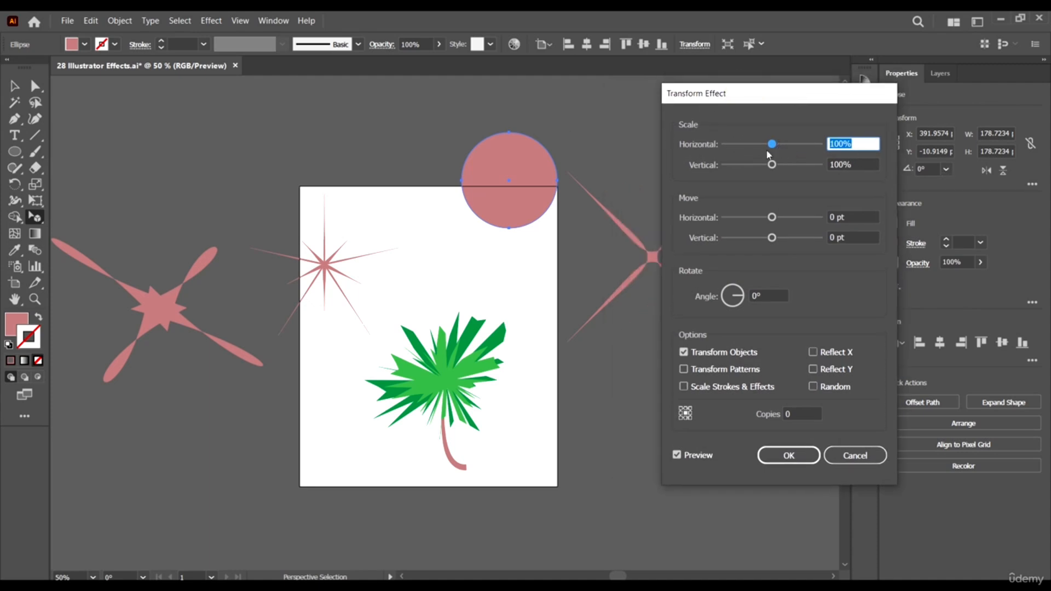
pyautogui.moveTo(771, 145); pyautogui.dragTo(753, 164)
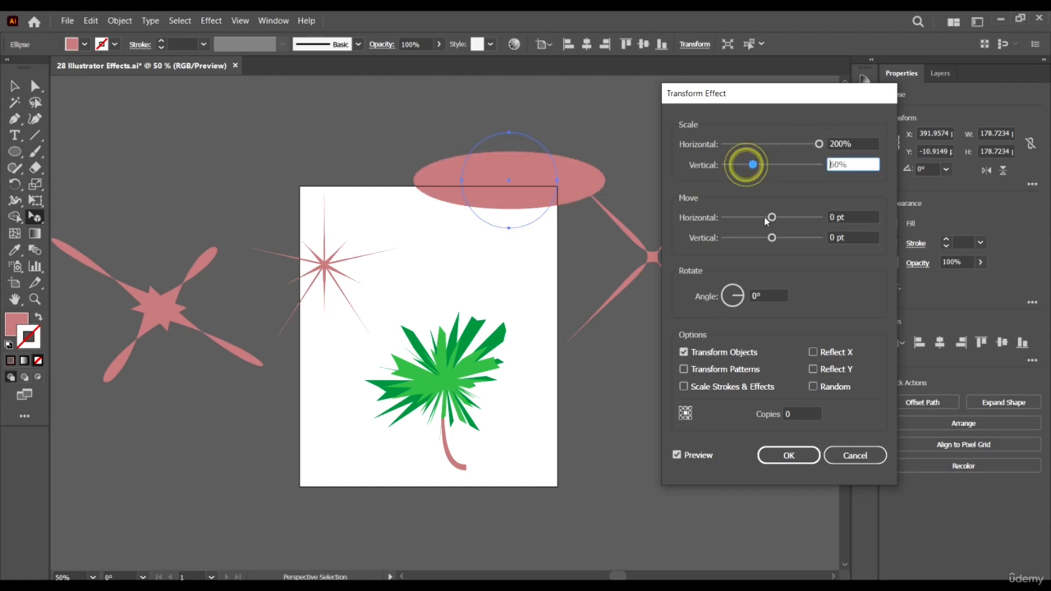
pyautogui.moveTo(772, 217); pyautogui.dragTo(711, 219)
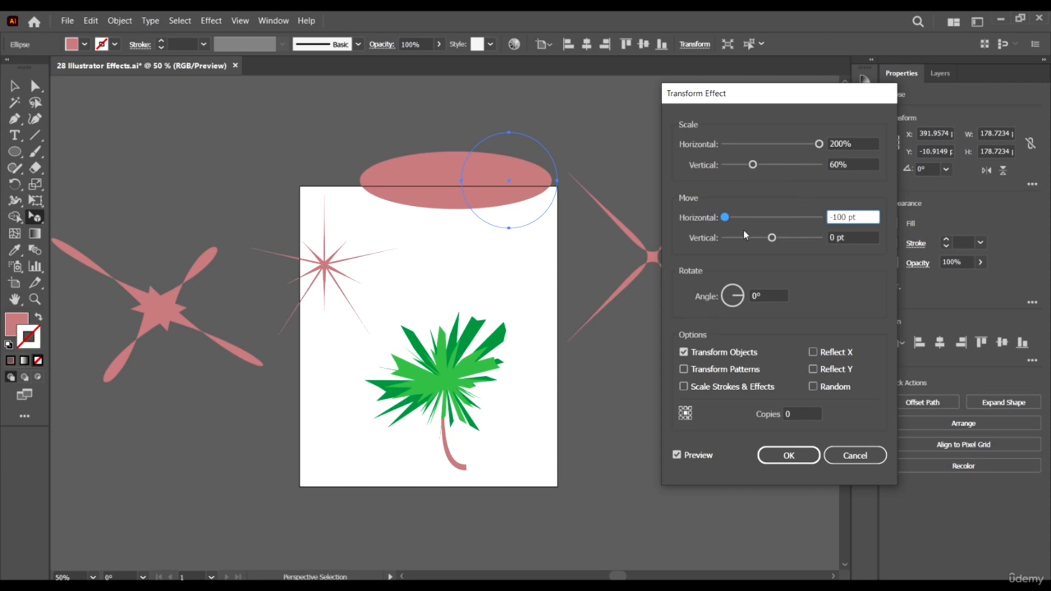
pyautogui.moveTo(772, 237); pyautogui.dragTo(723, 239)
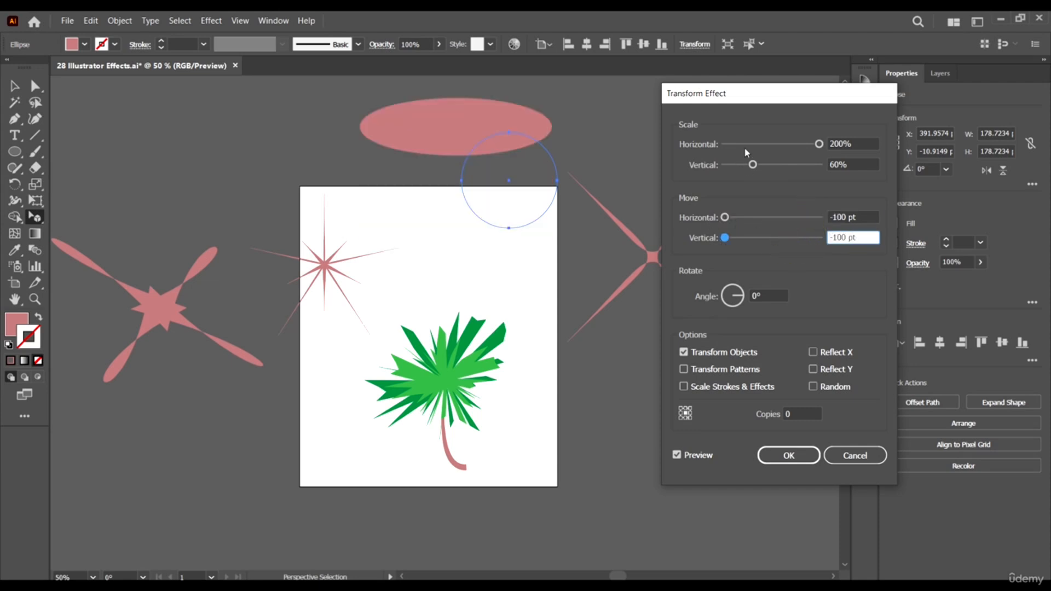
# - Try a scale of 128% horizontally and 119% vertically with a 250° rotation in the circle's Transform effect
pyautogui.moveTo(744, 147); pyautogui.dragTo(781, 152)
pyautogui.click(728, 288)
pyautogui.click(784, 145)
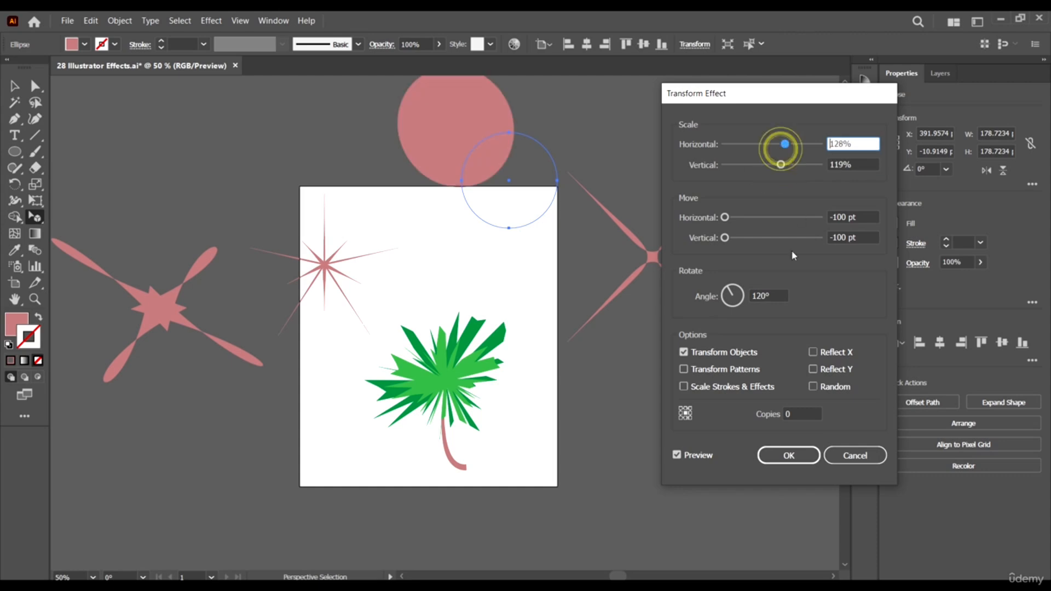
pyautogui.moveTo(738, 297); pyautogui.dragTo(727, 310)
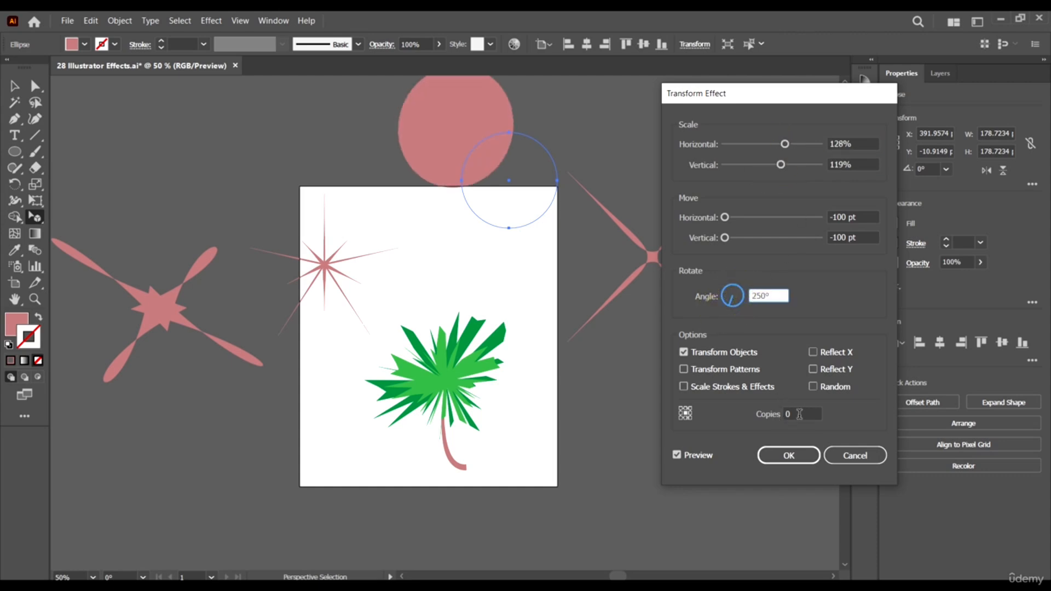
pyautogui.click(798, 415)
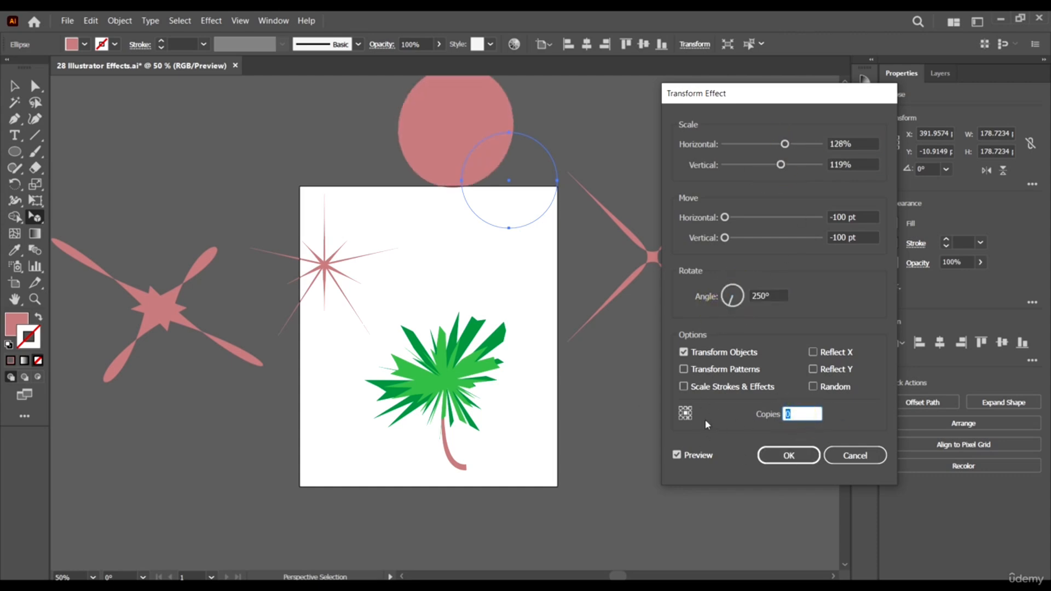
# - Discard the Transform effect and delete the pink circle
pyautogui.click(855, 456)
pyautogui.click(541, 189)
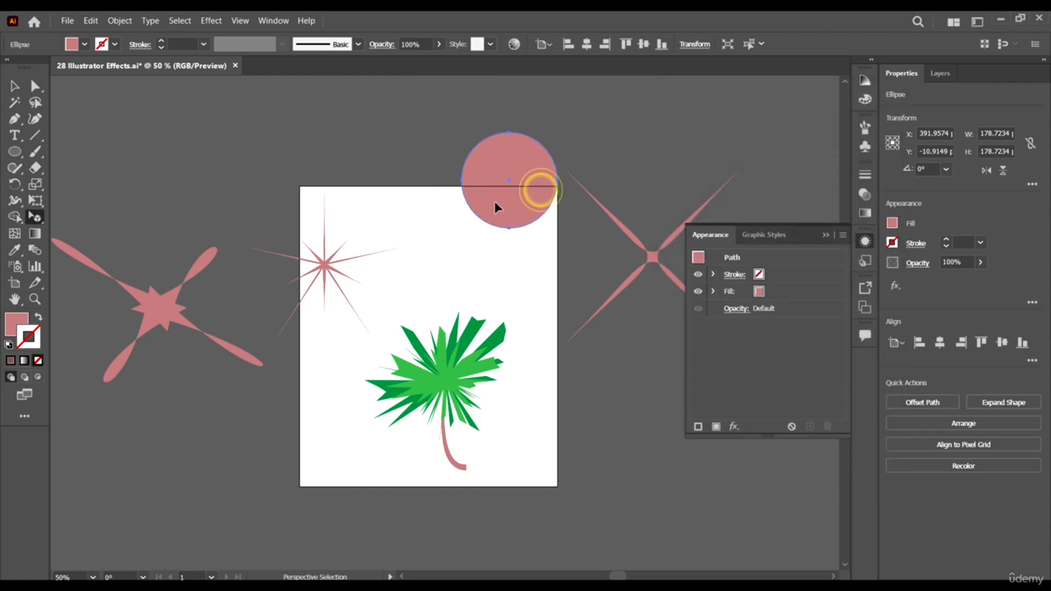
pyautogui.press('Delete')
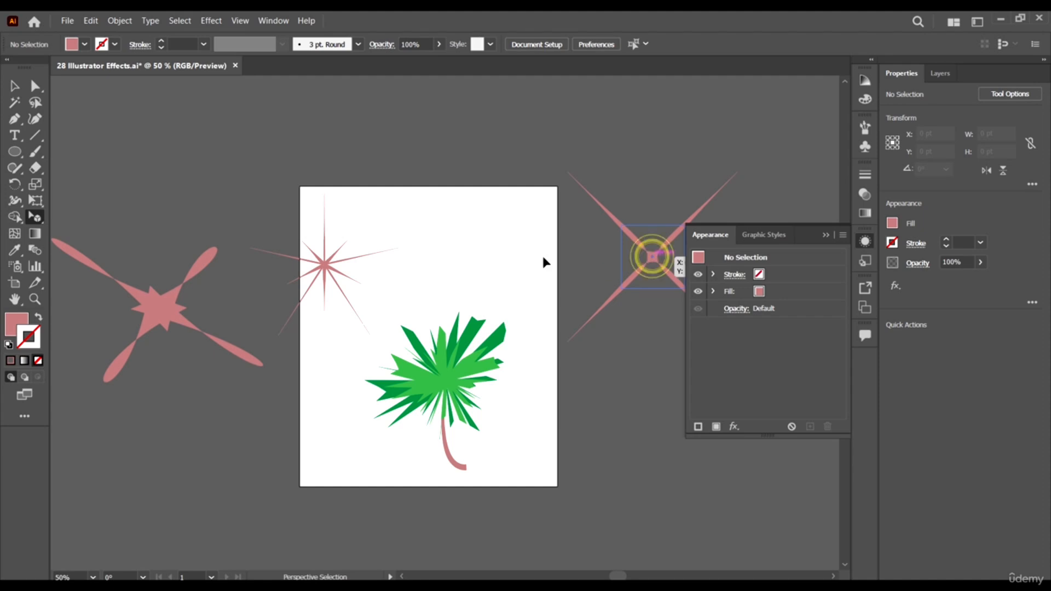
# - Delete the four-pointed pink star beside the artboard
pyautogui.click(632, 238)
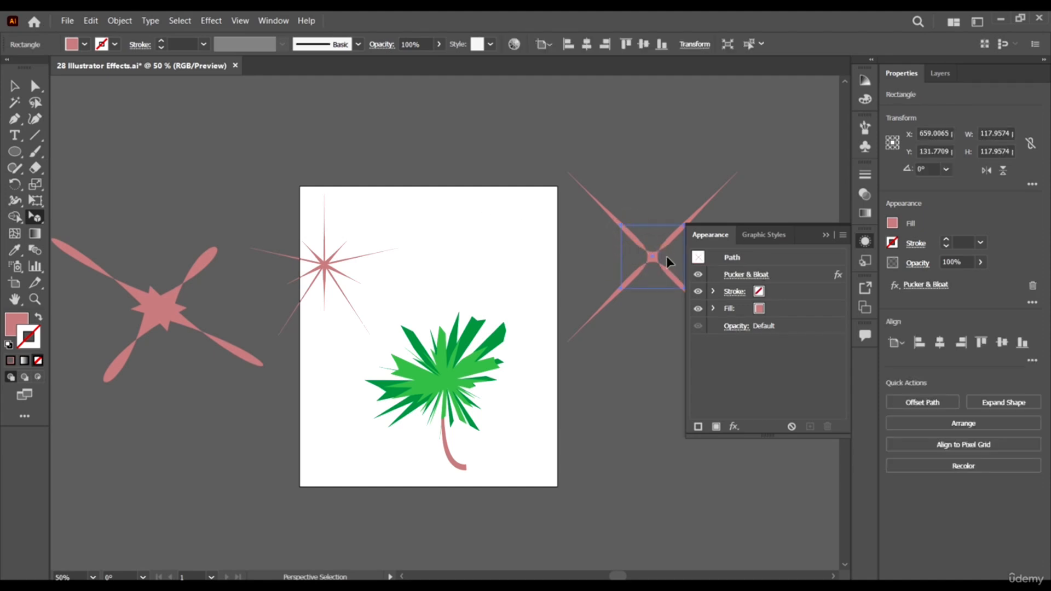
pyautogui.click(653, 254)
pyautogui.scroll(-1, 366, 251)
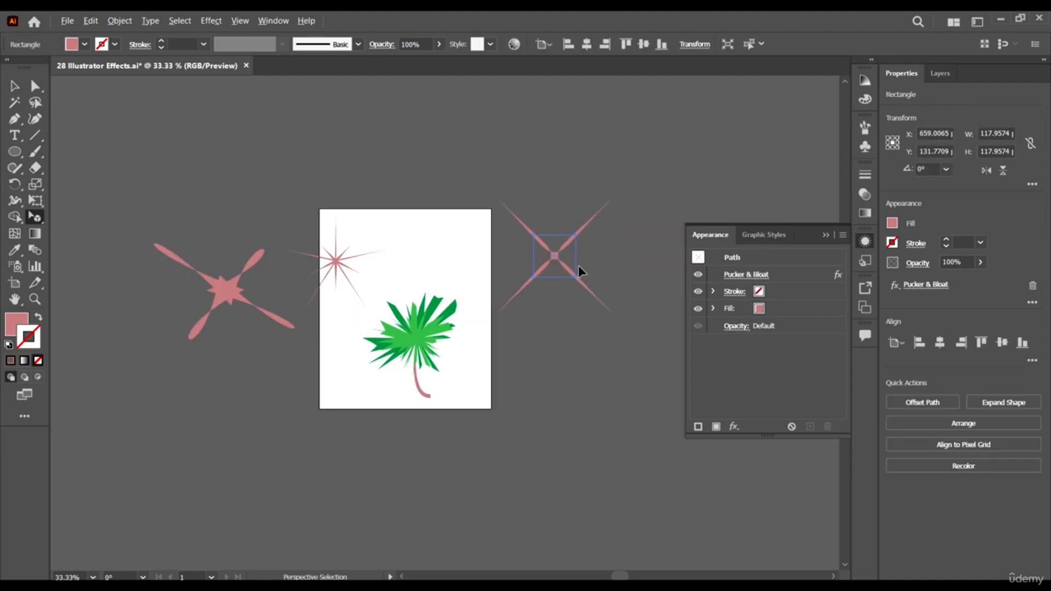
pyautogui.scroll(2, 579, 268)
pyautogui.click(529, 244)
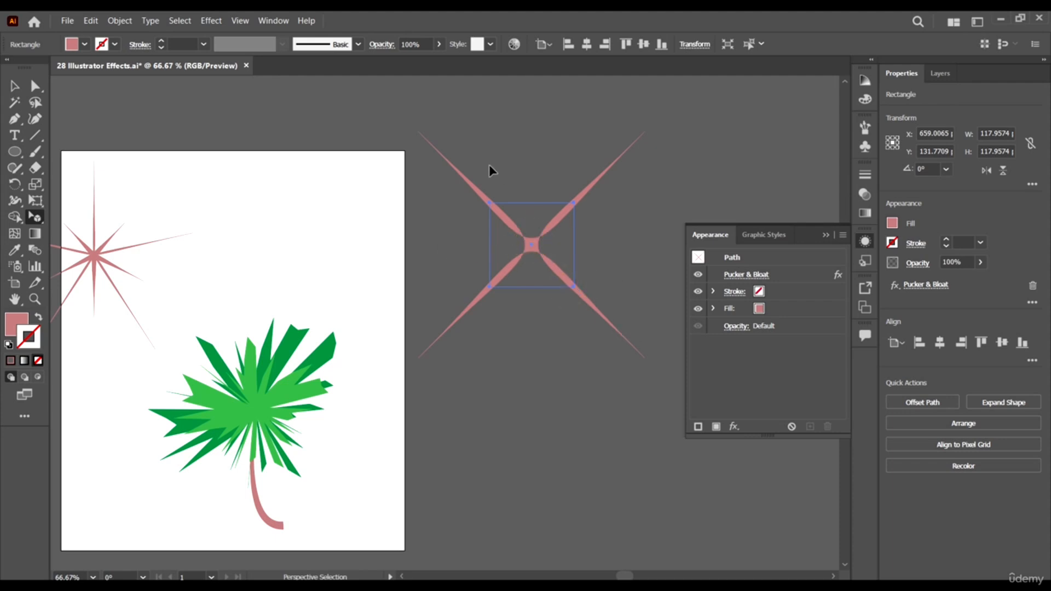
pyautogui.scroll(-2, 489, 164)
pyautogui.scroll(-1, 511, 183)
pyautogui.scroll(1, 484, 193)
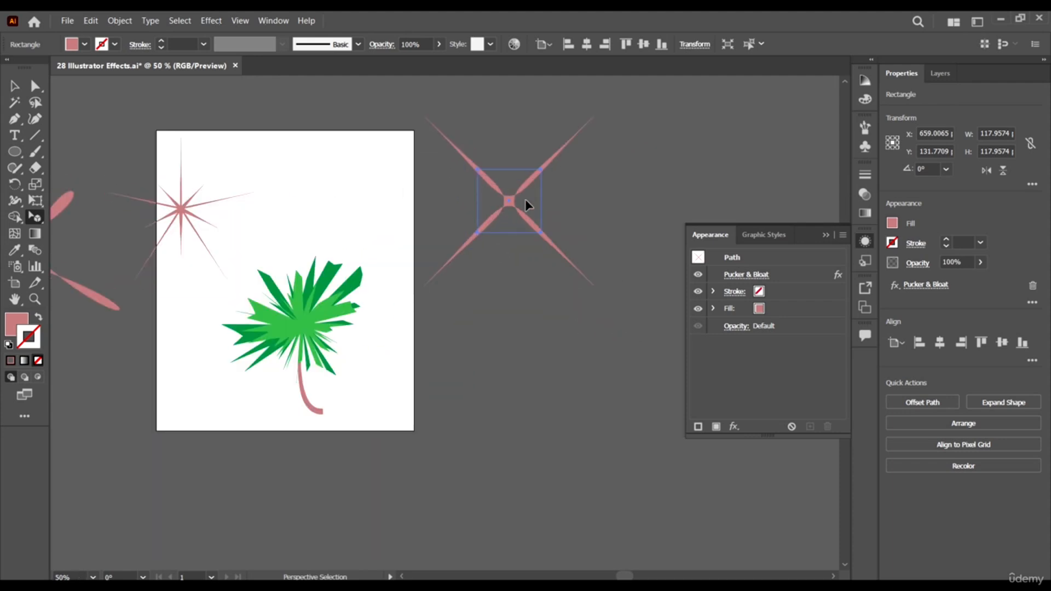
pyautogui.click(540, 167)
pyautogui.scroll(-1, 607, 217)
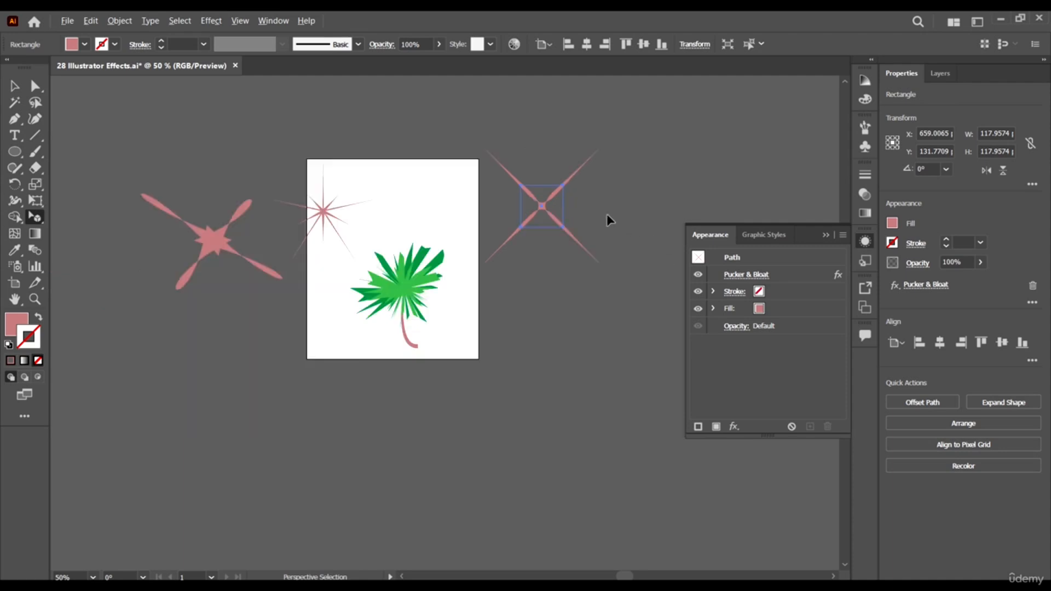
pyautogui.scroll(-1, 570, 203)
pyautogui.scroll(1, 608, 208)
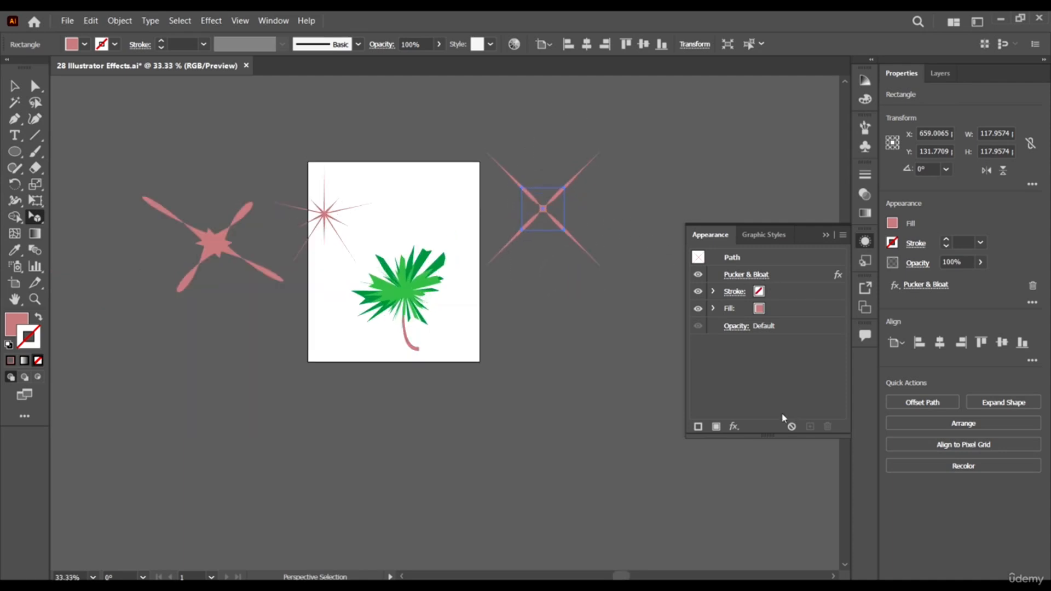
pyautogui.scroll(1, 564, 205)
pyautogui.press('Delete')
pyautogui.scroll(-1, 441, 211)
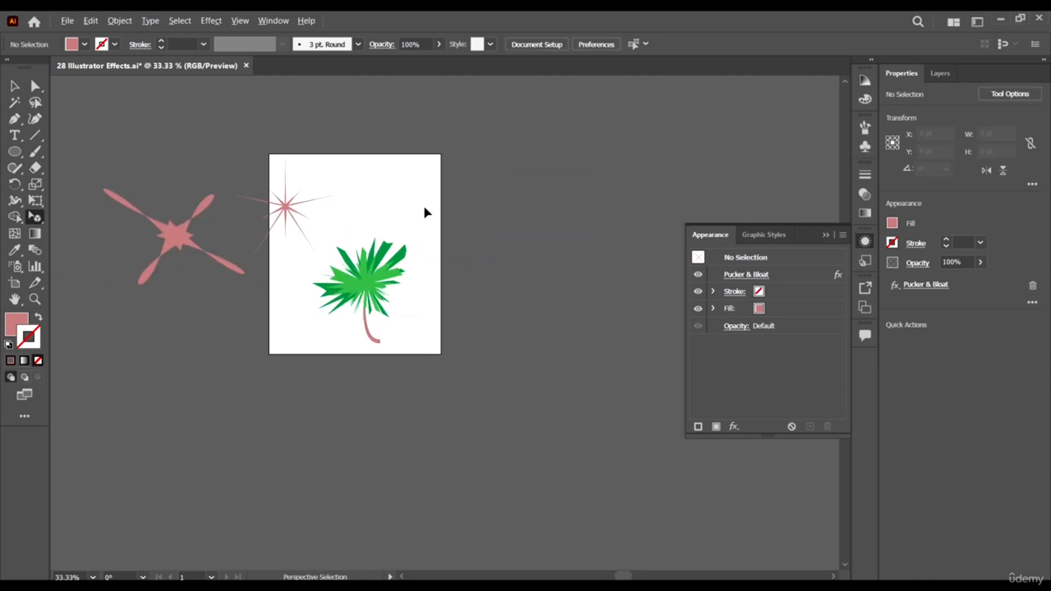
pyautogui.scroll(2, 258, 200)
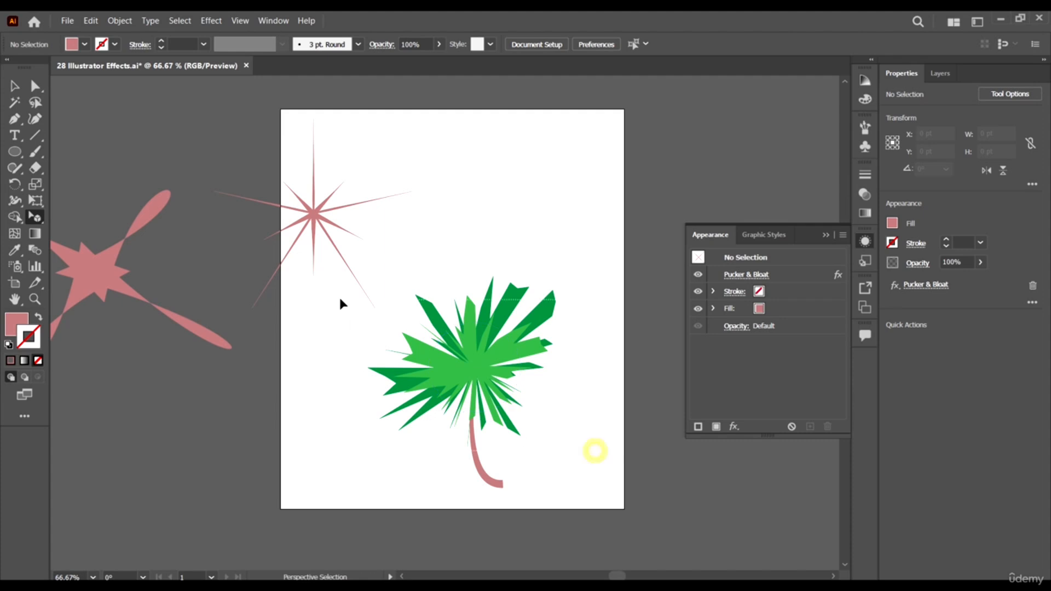
# - Undo the deletion of the four-pointed star and deselect all objects using the Selection tool
pyautogui.click(484, 370)
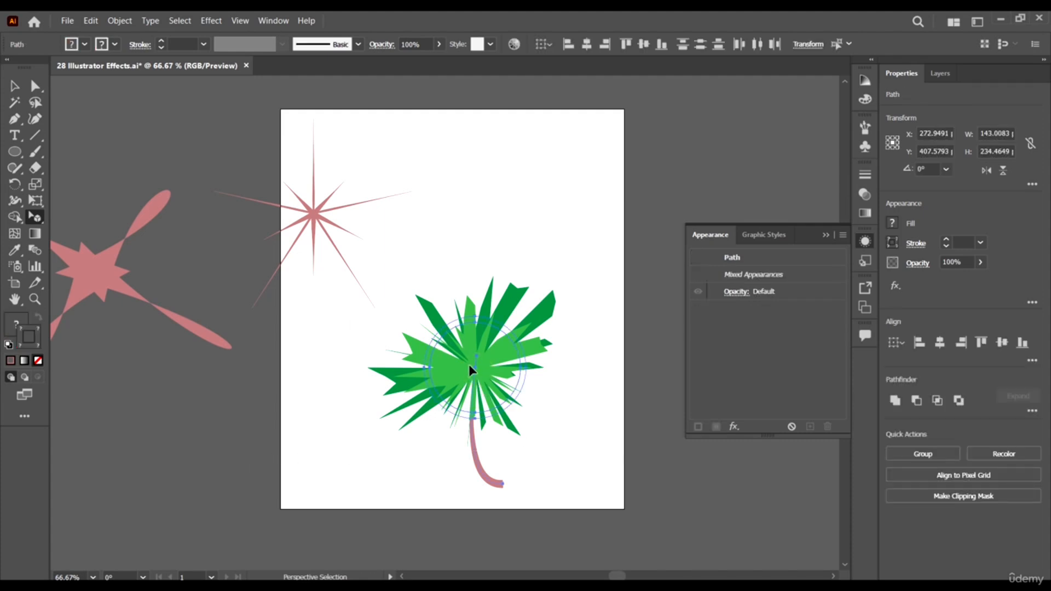
pyautogui.click(15, 86)
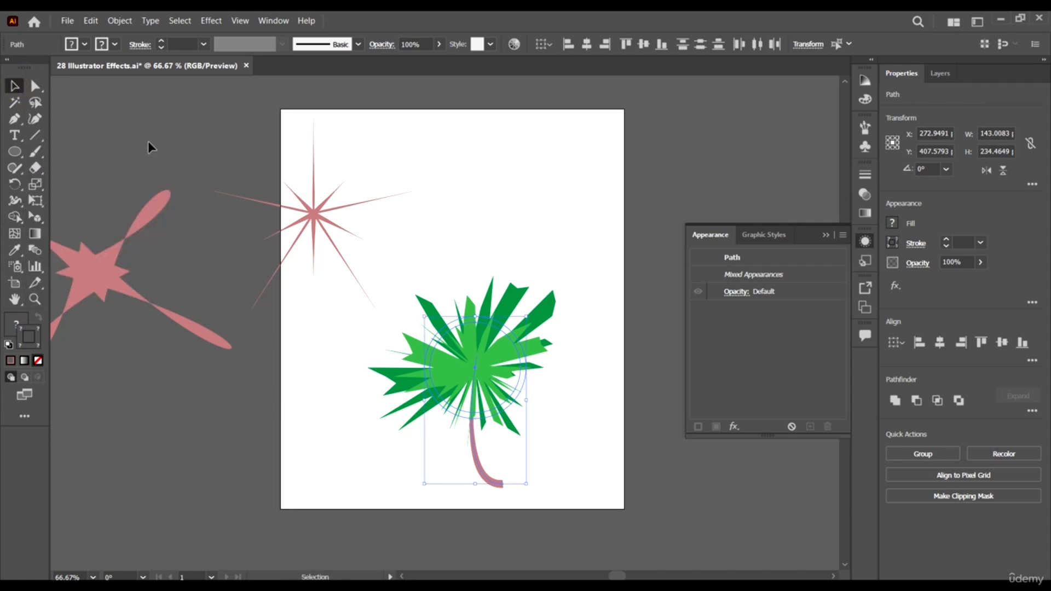
pyautogui.scroll(-2, 232, 246)
pyautogui.hotkey('ctrl', 'z')
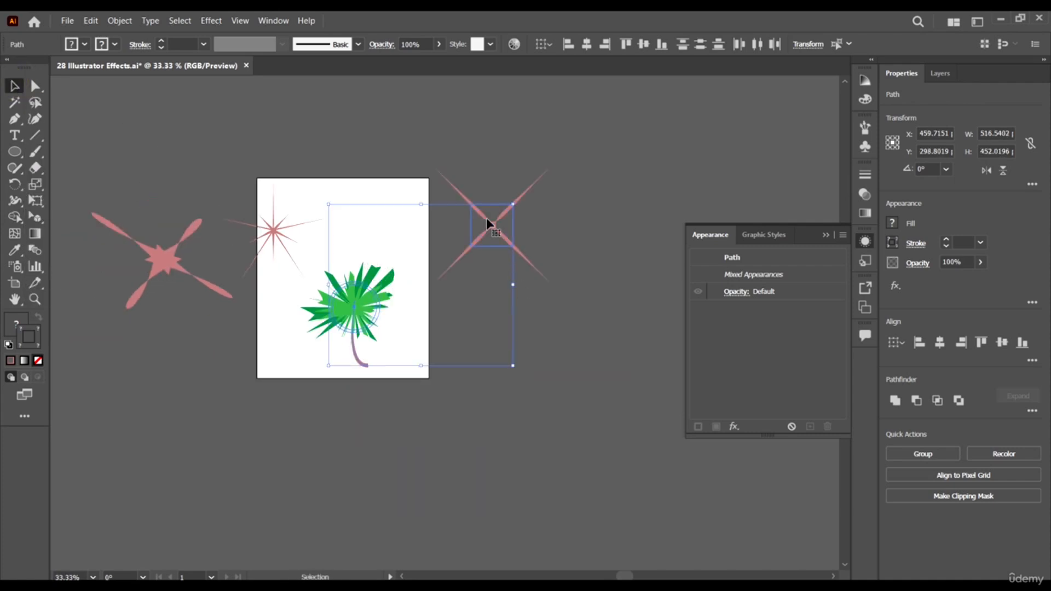
pyautogui.click(657, 265)
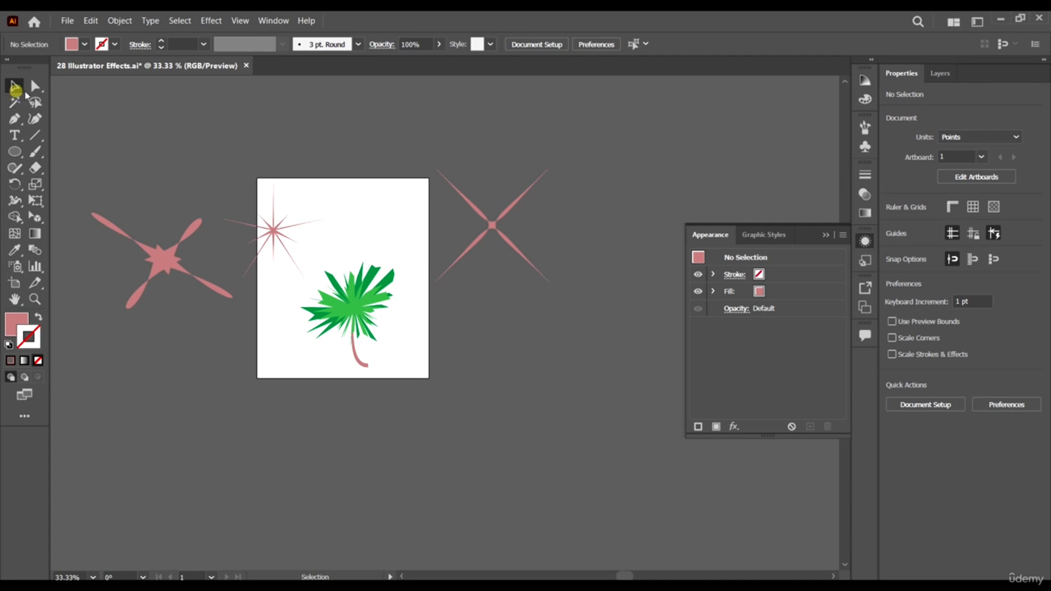
# - Move the four-pointed star onto the artboard, and the palm tree and small starburst off it beside the large distorted star
pyautogui.moveTo(566, 269); pyautogui.dragTo(365, 223)
pyautogui.click(418, 368)
pyautogui.moveTo(357, 310); pyautogui.dragTo(143, 383)
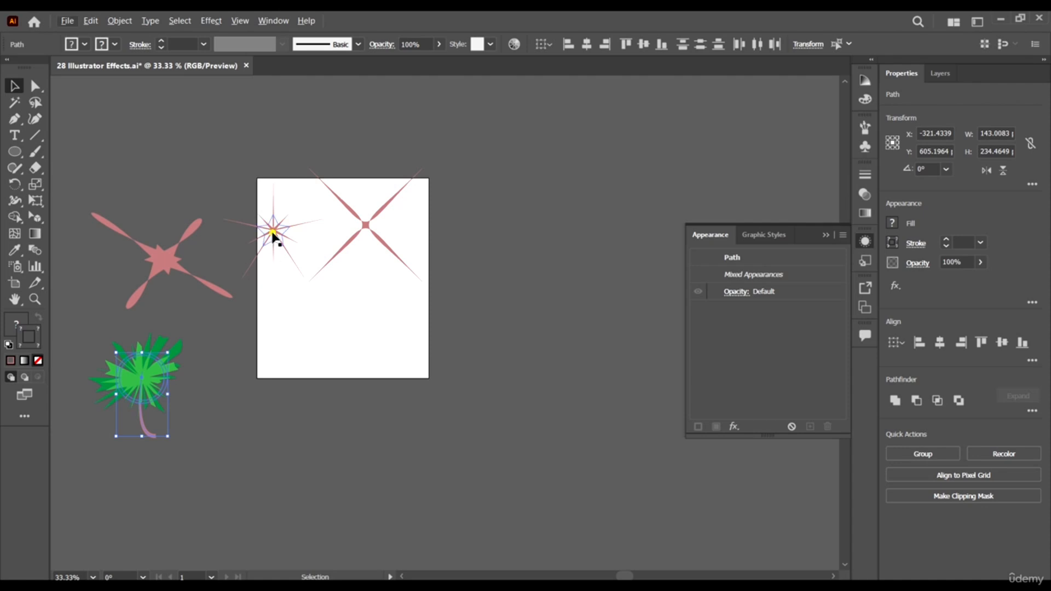
pyautogui.moveTo(272, 233); pyautogui.dragTo(180, 162)
# - Position the four-pointed star in the middle of the artboard at about X 246, Y 280 pt
pyautogui.moveTo(369, 231); pyautogui.dragTo(348, 281)
pyautogui.scroll(1, 274, 277)
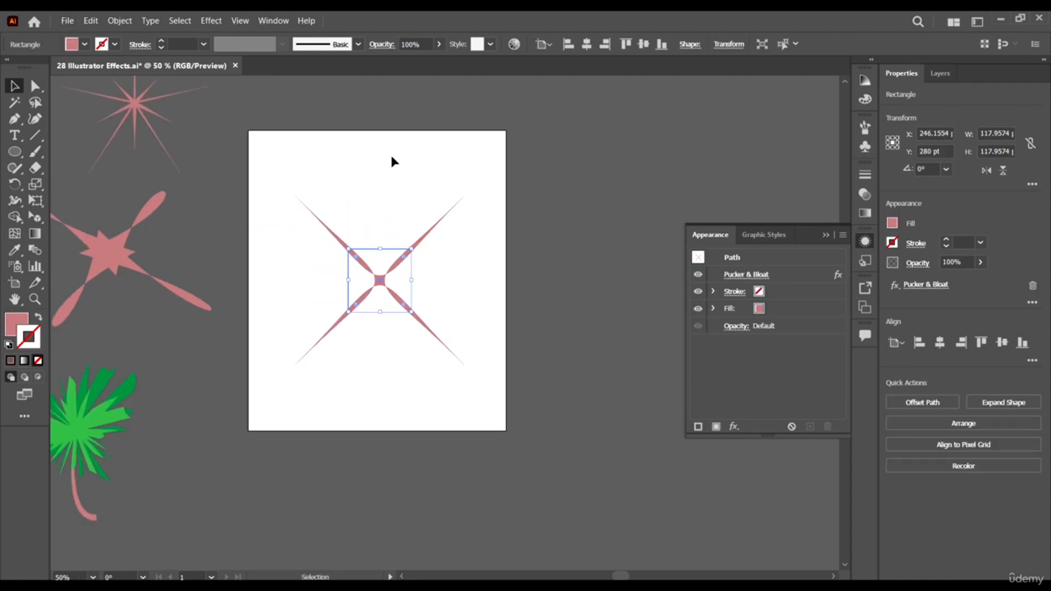
pyautogui.scroll(2, 417, 230)
pyautogui.scroll(1, 447, 311)
# - Apply a Transform effect to the four-pointed star with a 15° rotation angle and 20 copies
pyautogui.click(212, 20)
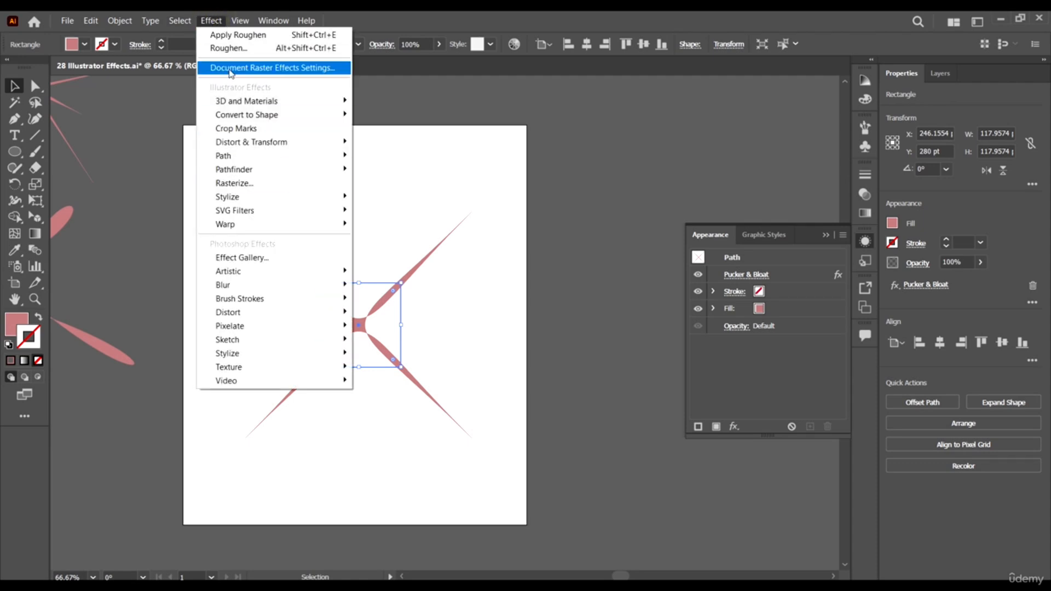
pyautogui.moveTo(192, 24)
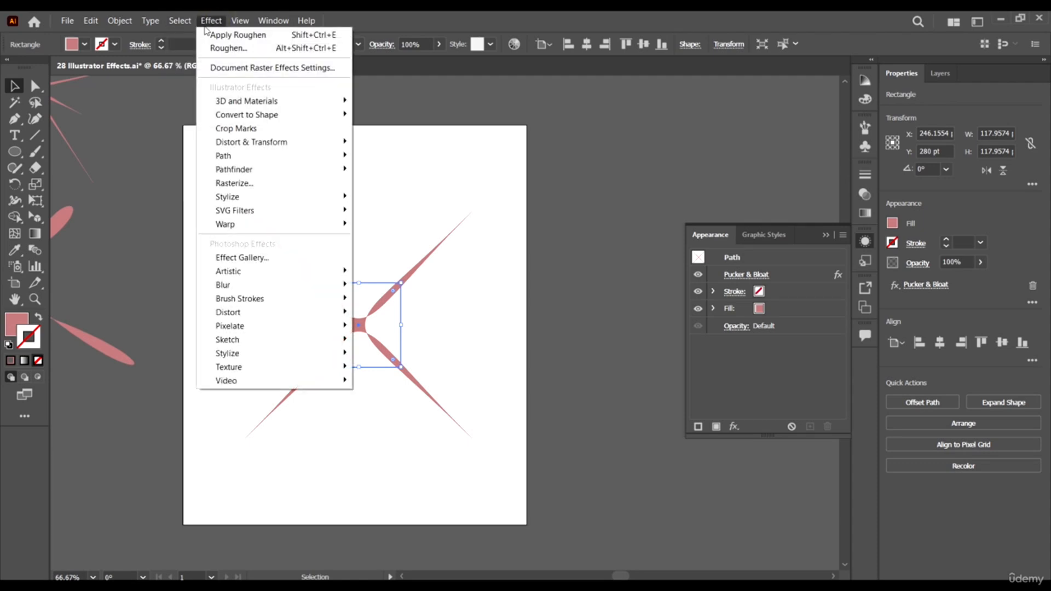
pyautogui.moveTo(329, 143)
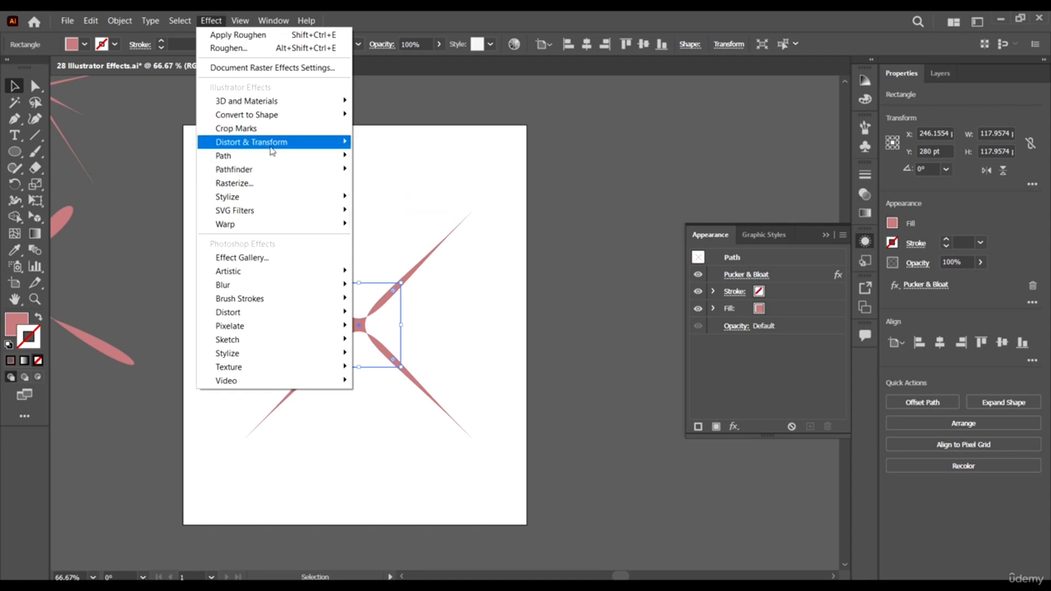
pyautogui.moveTo(268, 116)
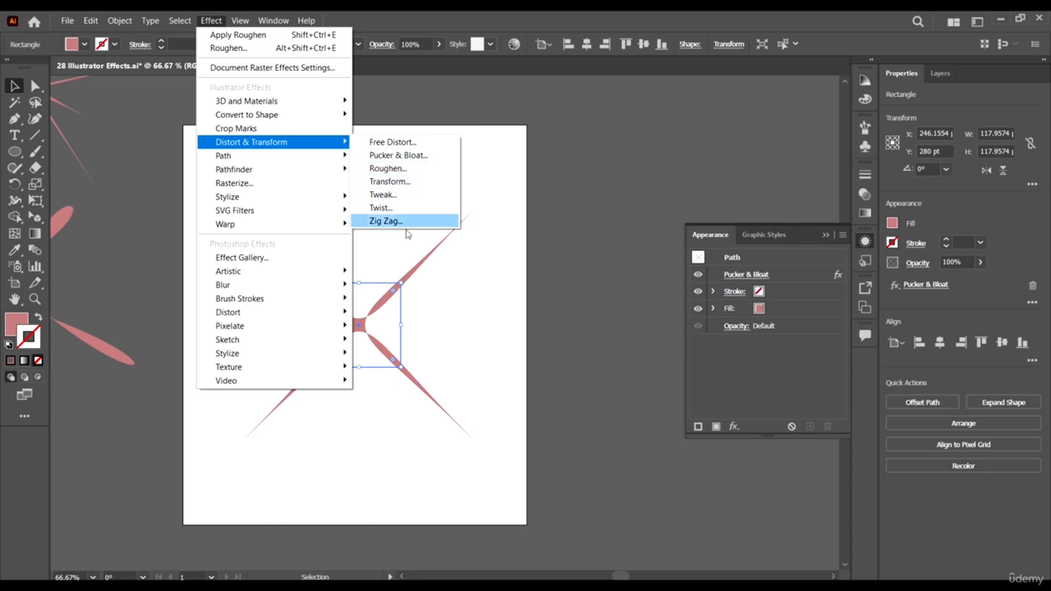
pyautogui.click(393, 181)
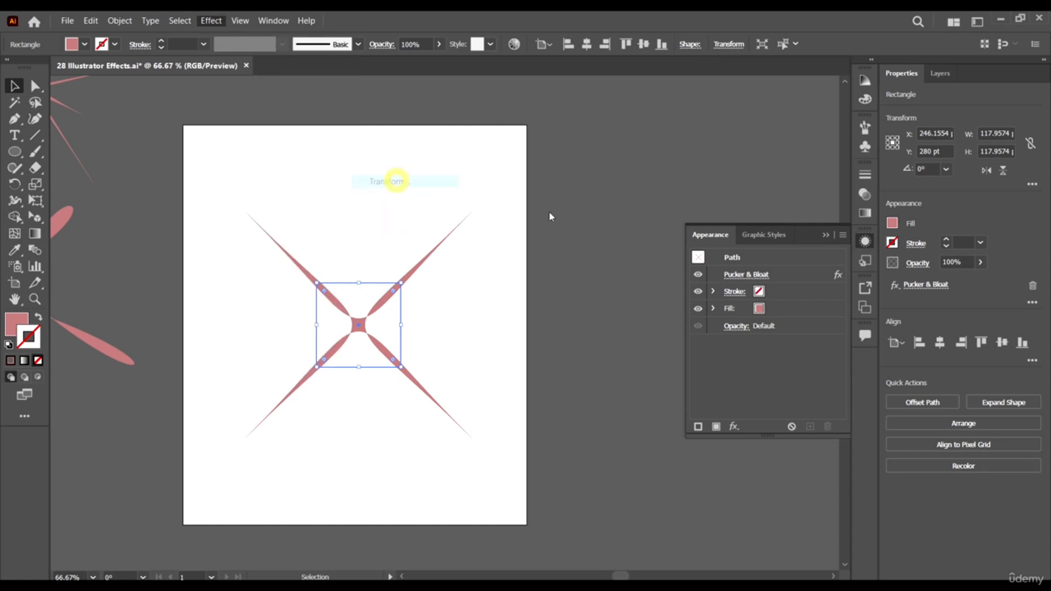
pyautogui.moveTo(776, 93); pyautogui.dragTo(723, 75)
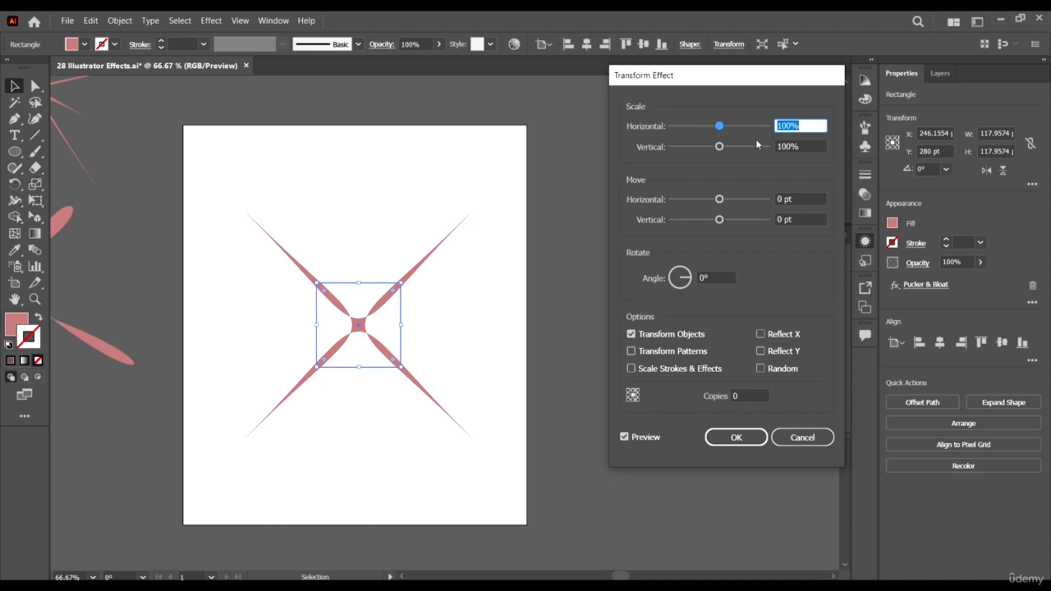
pyautogui.click(715, 278)
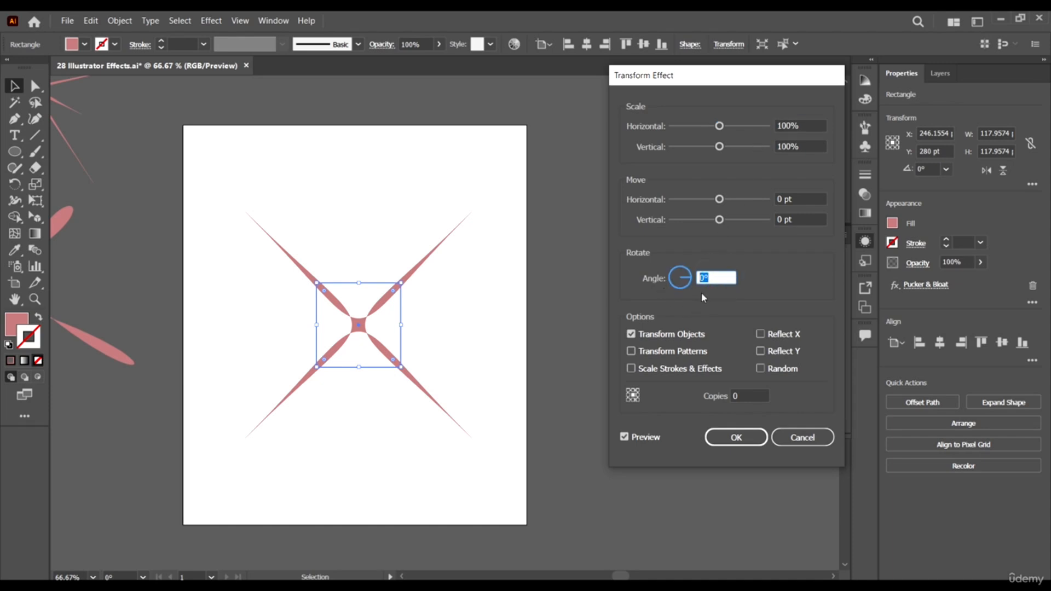
pyautogui.write('15')
pyautogui.click(807, 281)
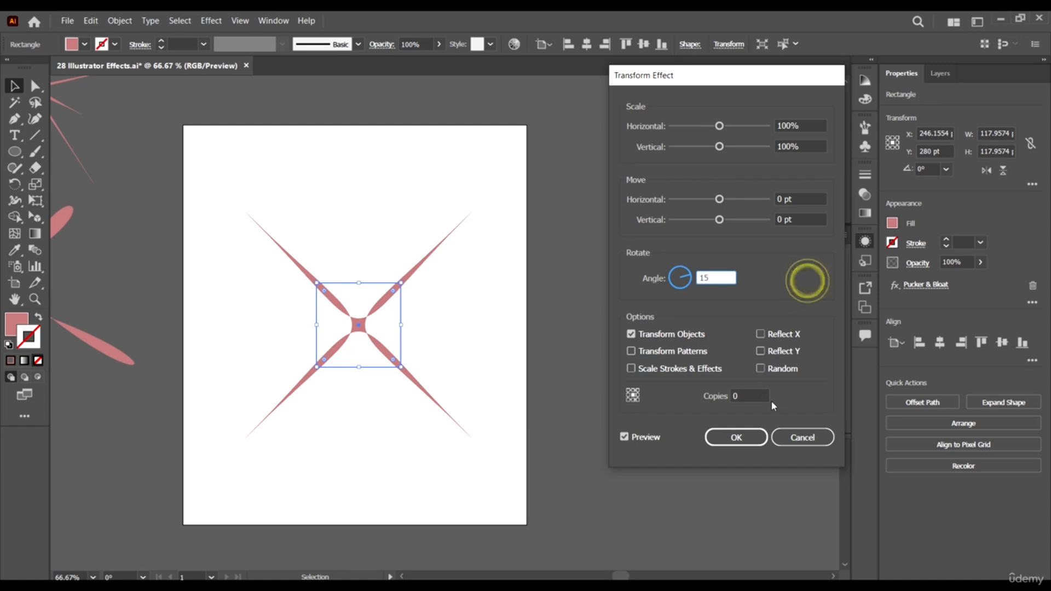
pyautogui.click(751, 396)
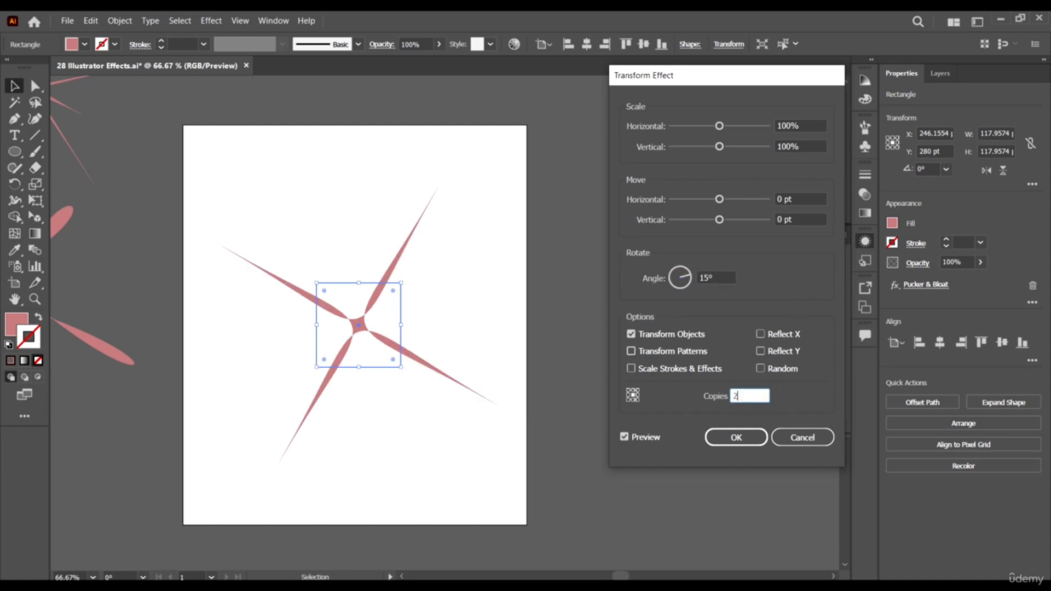
pyautogui.write('20')
pyautogui.click(736, 437)
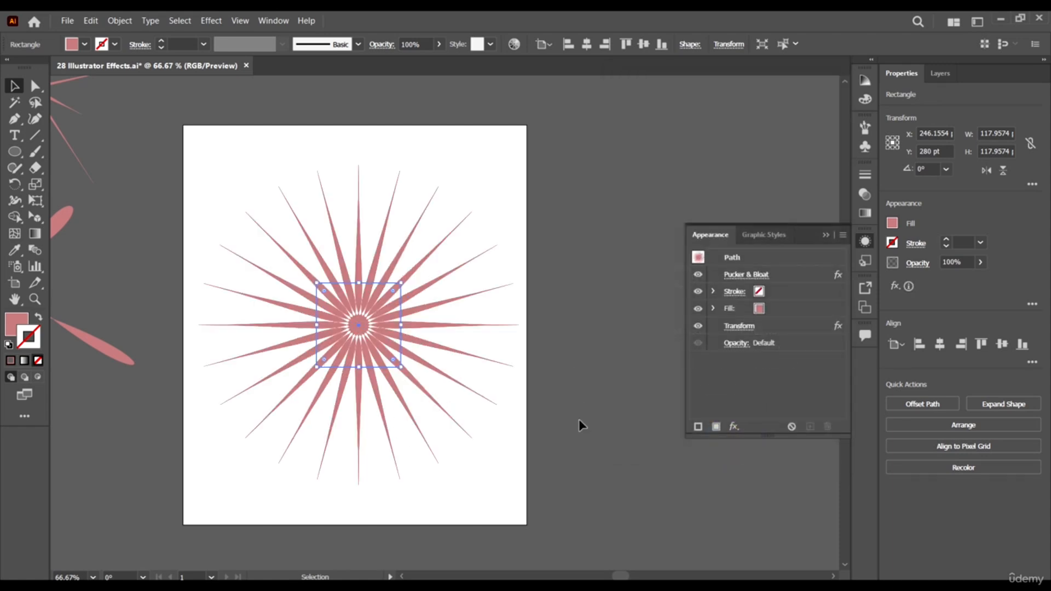
# - Deselect the radial burst and examine its rays and centre up close
pyautogui.click(579, 421)
pyautogui.scroll(-2, 509, 300)
pyautogui.scroll(2, 479, 301)
pyautogui.scroll(3, 361, 290)
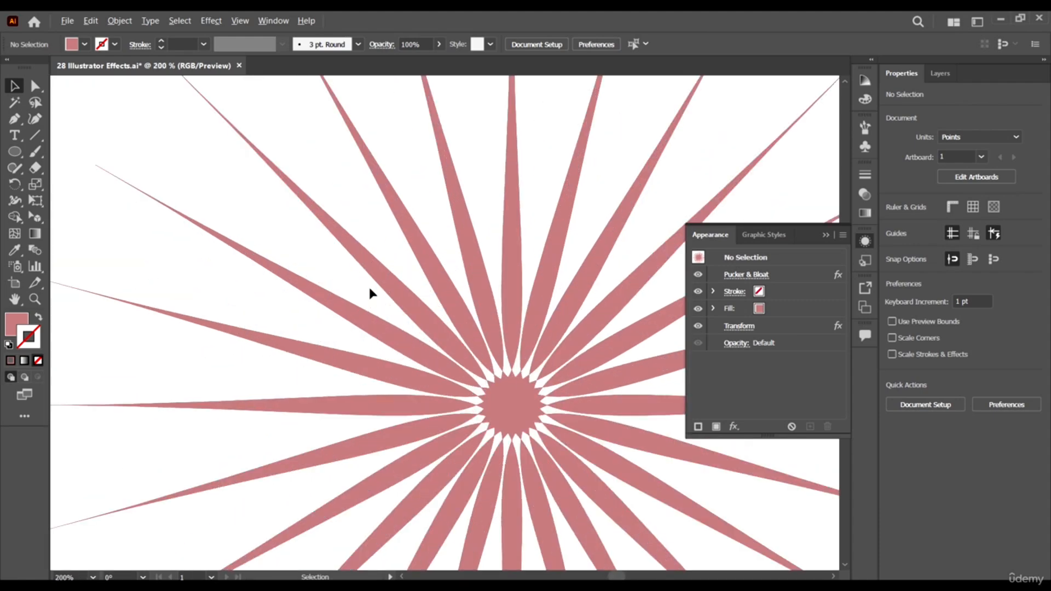
pyautogui.scroll(-5, 367, 288)
pyautogui.scroll(1, 383, 327)
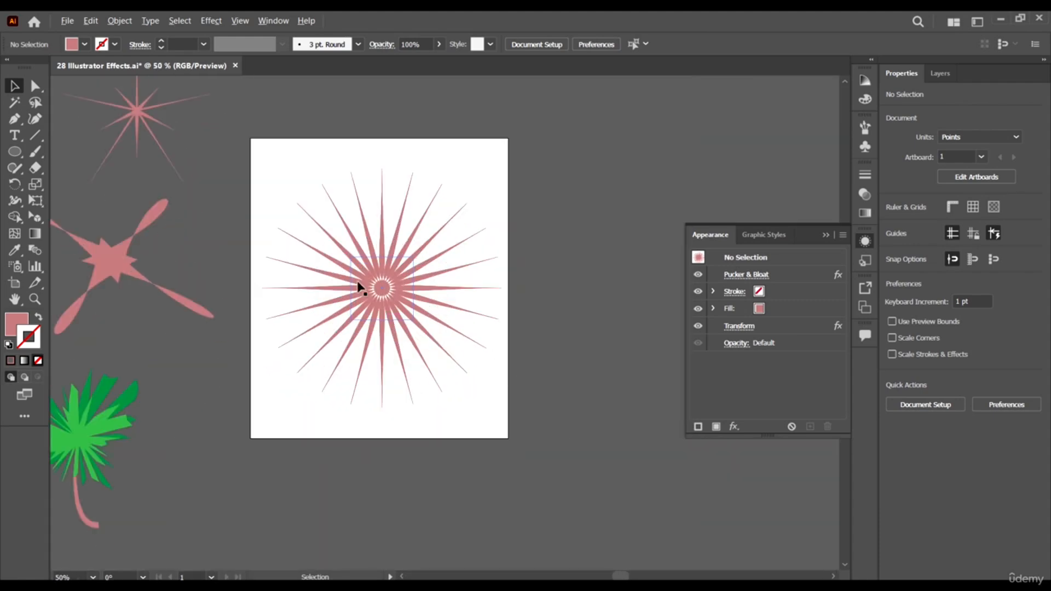
pyautogui.scroll(2, 362, 283)
pyautogui.scroll(-2, 535, 424)
pyautogui.click(575, 446)
# - Scale the radial burst's base shape down to about 52 pt wide and place it in the artboard's upper-left area
pyautogui.click(436, 221)
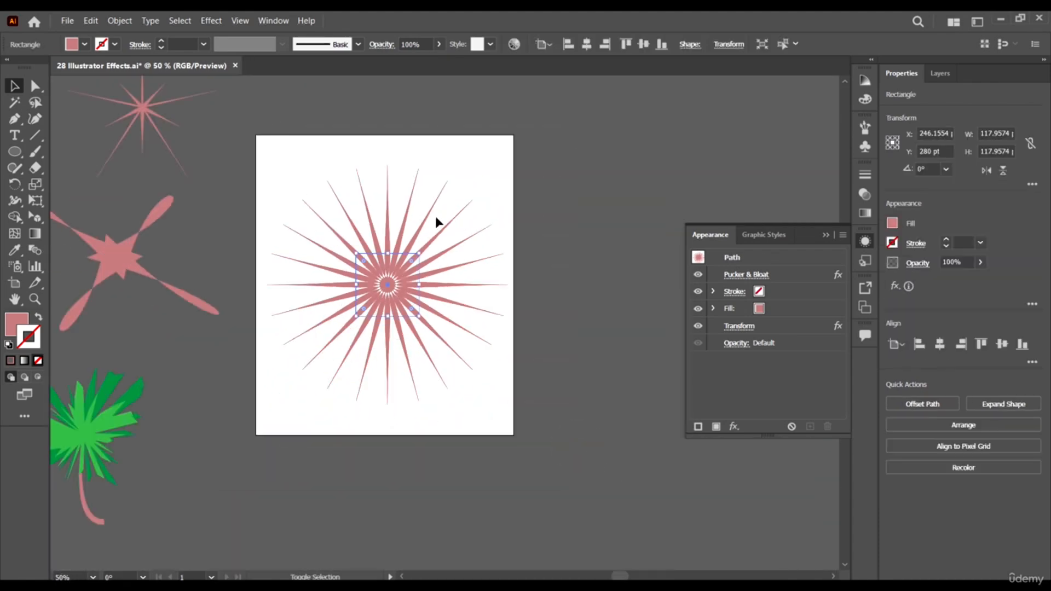
pyautogui.moveTo(420, 257); pyautogui.dragTo(329, 196)
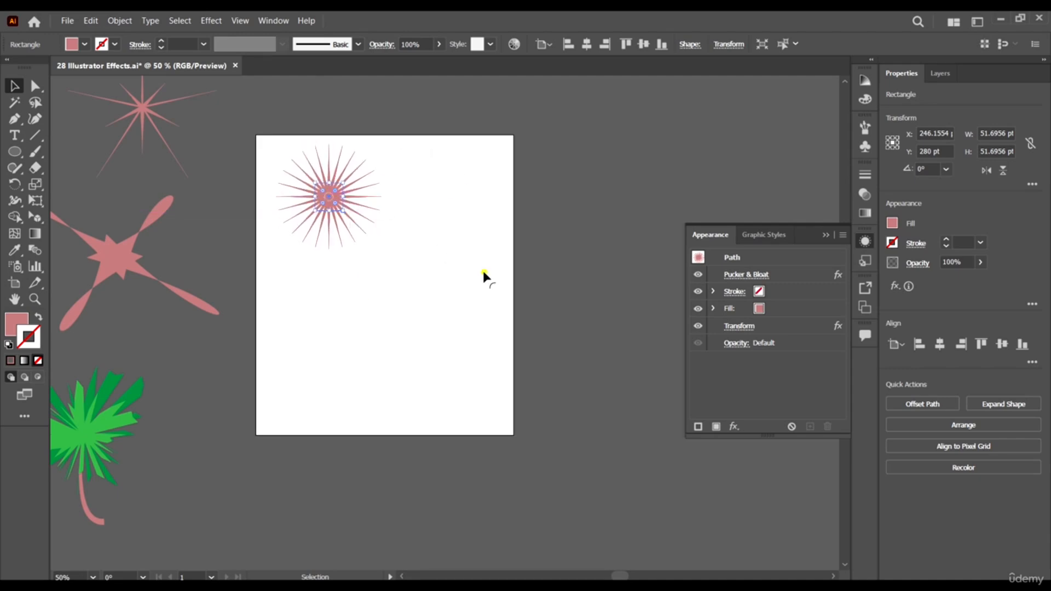
pyautogui.click(483, 277)
# - Move the small starburst onto the artboard's lower half and reapply the last Transform effect to it
pyautogui.scroll(3, 286, 178)
pyautogui.scroll(-2, 232, 261)
pyautogui.scroll(-1, 275, 266)
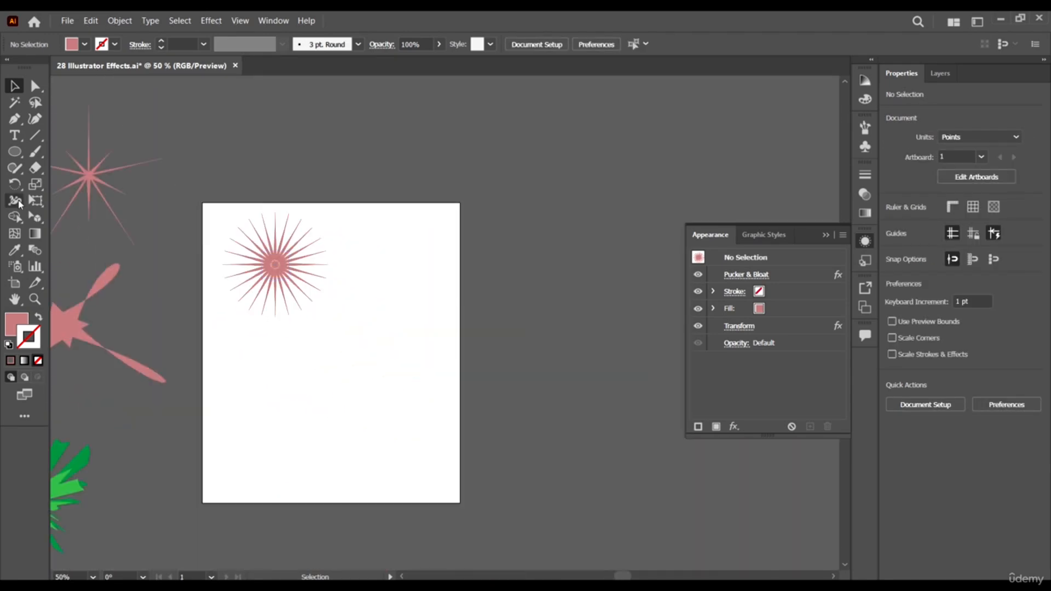
pyautogui.moveTo(90, 175); pyautogui.dragTo(344, 378)
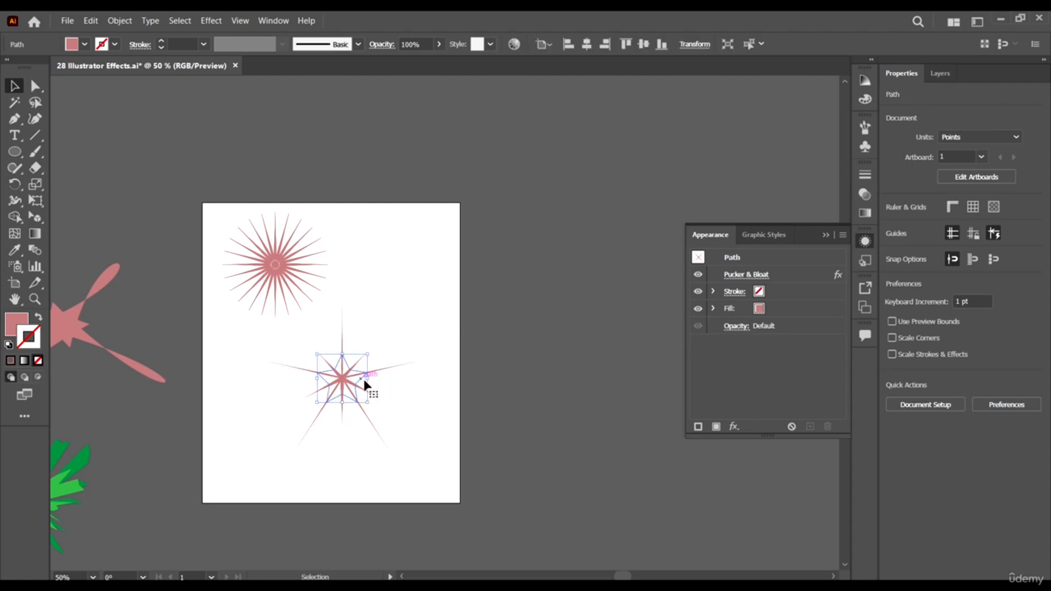
pyautogui.scroll(1, 365, 385)
pyautogui.click(211, 20)
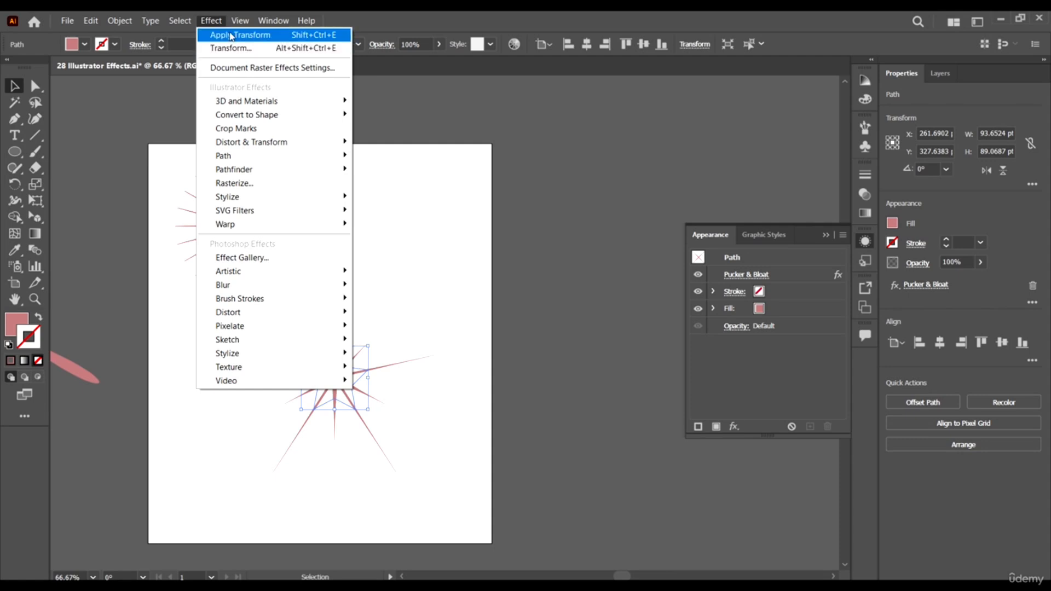
pyautogui.click(266, 35)
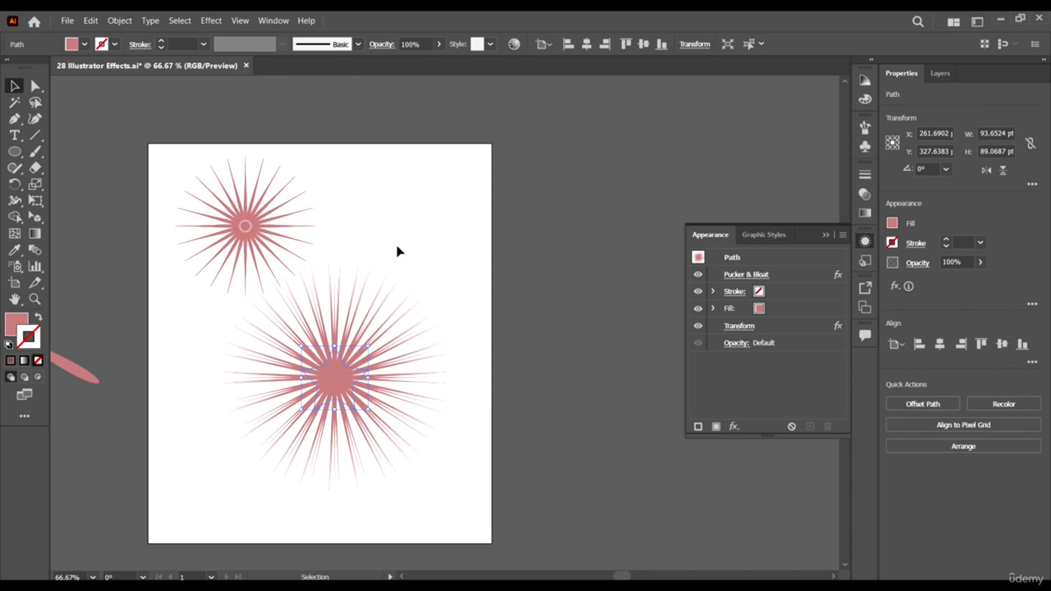
pyautogui.click(439, 430)
pyautogui.scroll(-1, 573, 272)
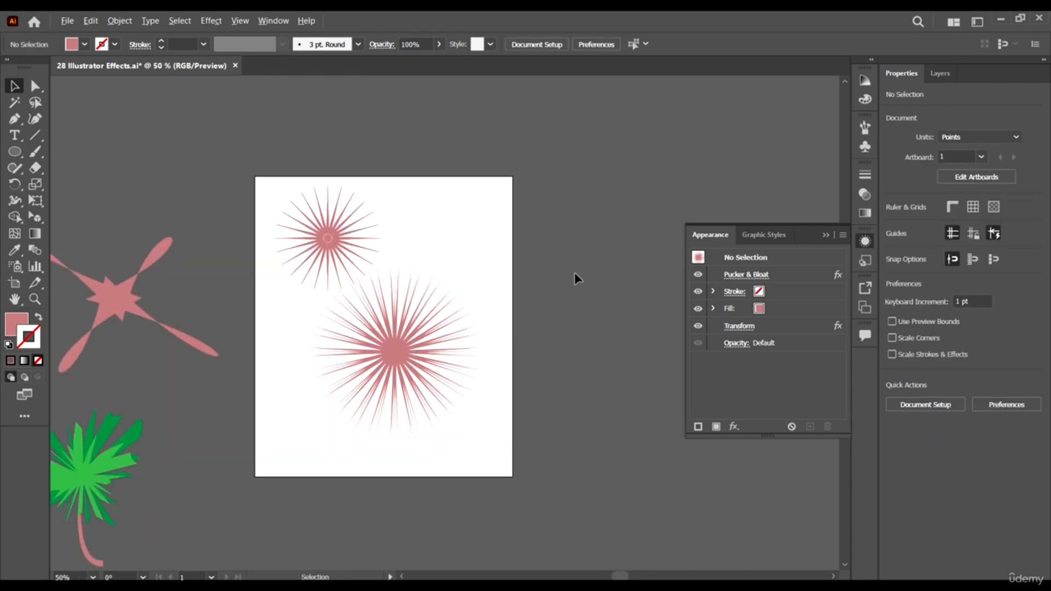
# - Move the dense burst off the artboard beyond its upper-right corner, and the large distorted star onto the artboard's lower half
pyautogui.click(541, 444)
pyautogui.moveTo(401, 354); pyautogui.dragTo(622, 181)
pyautogui.moveTo(124, 293); pyautogui.dragTo(391, 381)
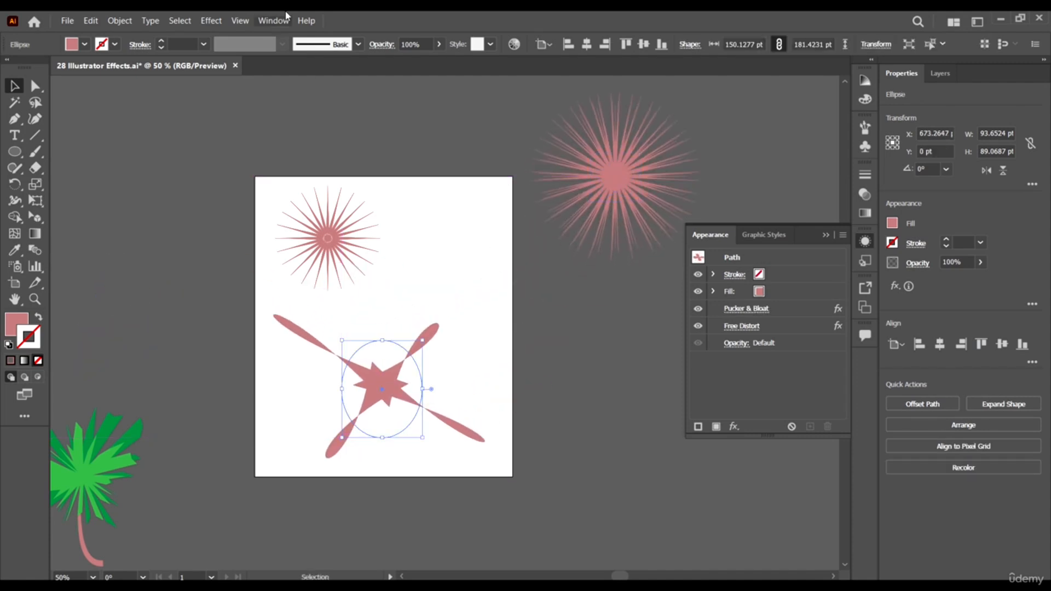
# - Reapply the last Transform effect to the large distorted star
pyautogui.click(217, 26)
pyautogui.click(233, 32)
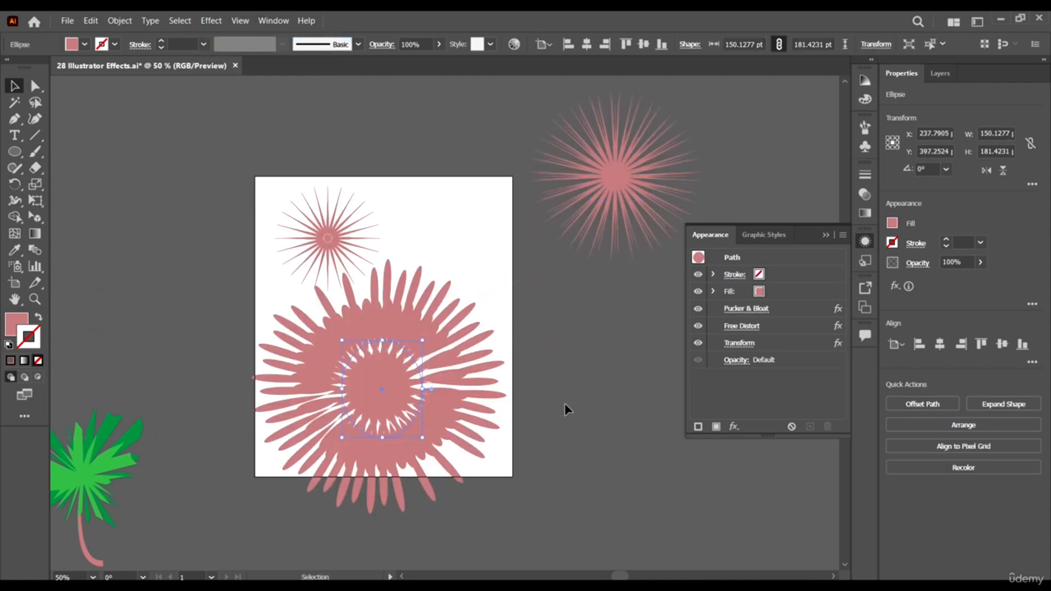
pyautogui.click(610, 404)
# - Delete the large petal-like burst from the artboard's lower half
pyautogui.moveTo(251, 298); pyautogui.dragTo(429, 403)
pyautogui.press('Delete')
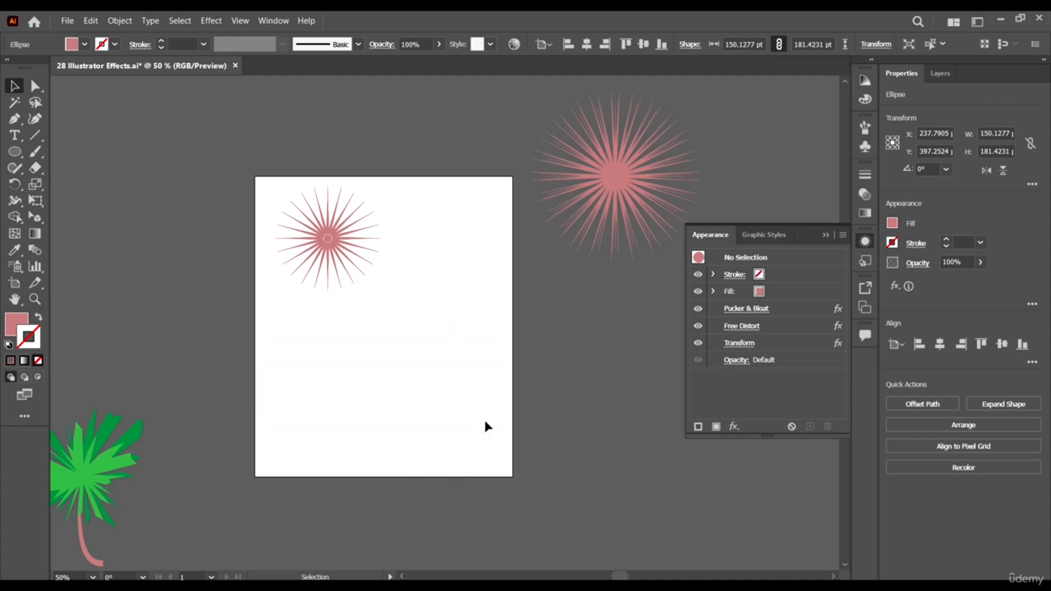
pyautogui.moveTo(454, 339); pyautogui.dragTo(489, 332)
pyautogui.scroll(1, 462, 219)
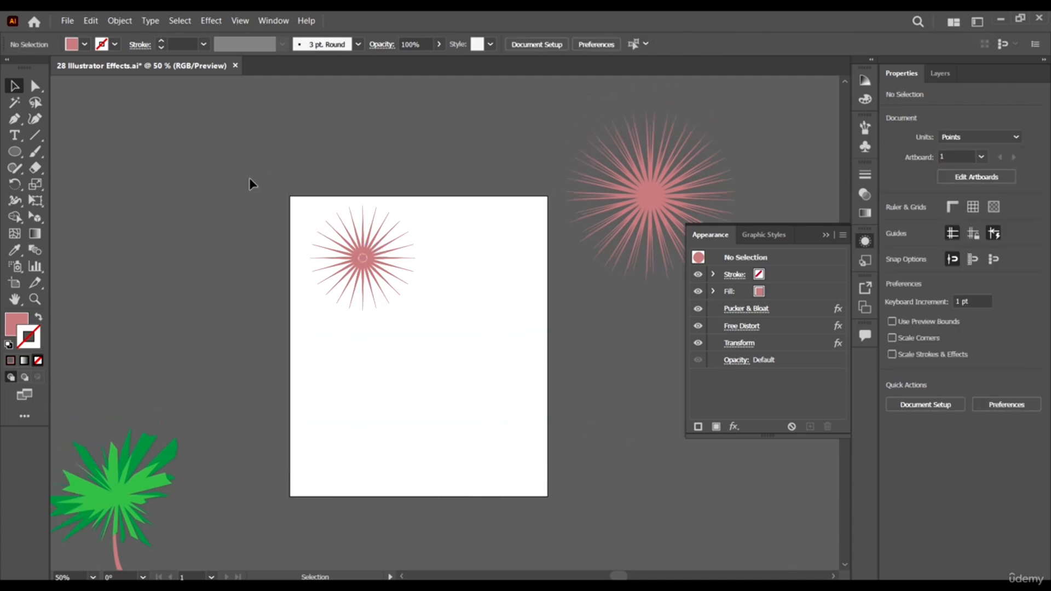
pyautogui.click(211, 20)
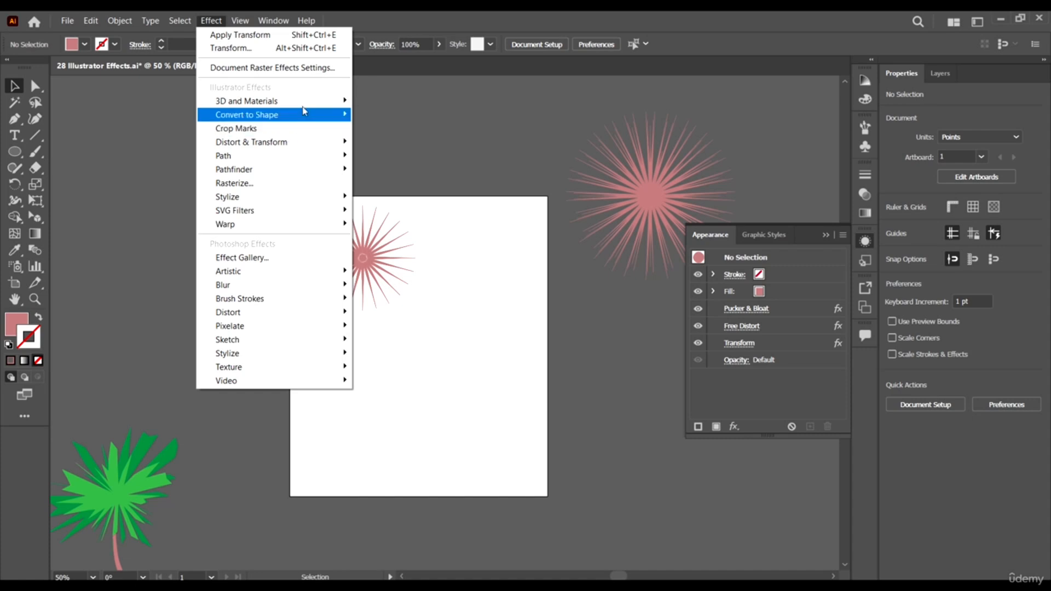
pyautogui.moveTo(308, 117)
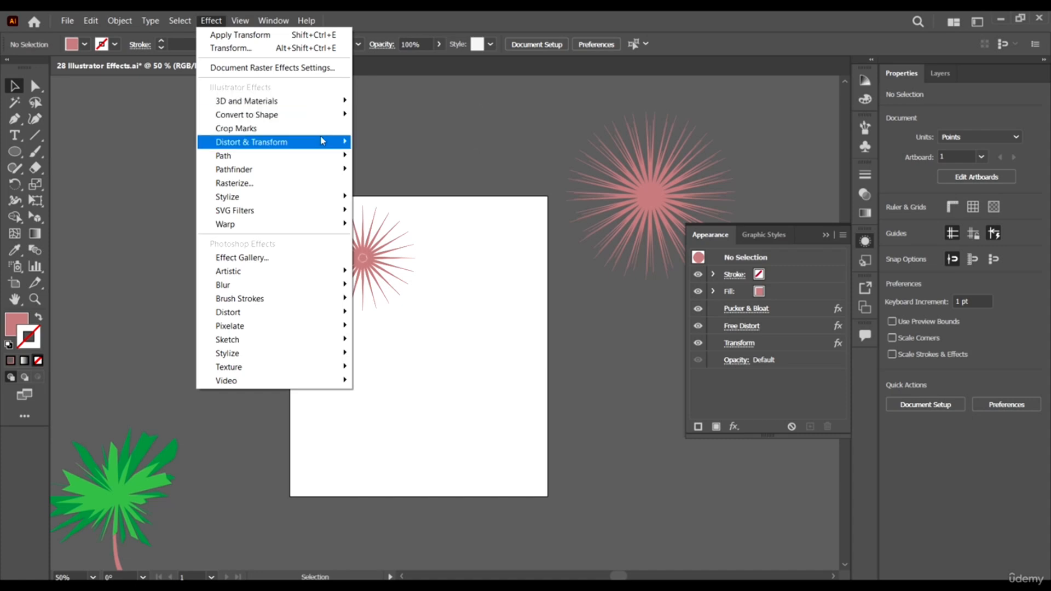
pyautogui.moveTo(319, 141)
pyautogui.click(403, 182)
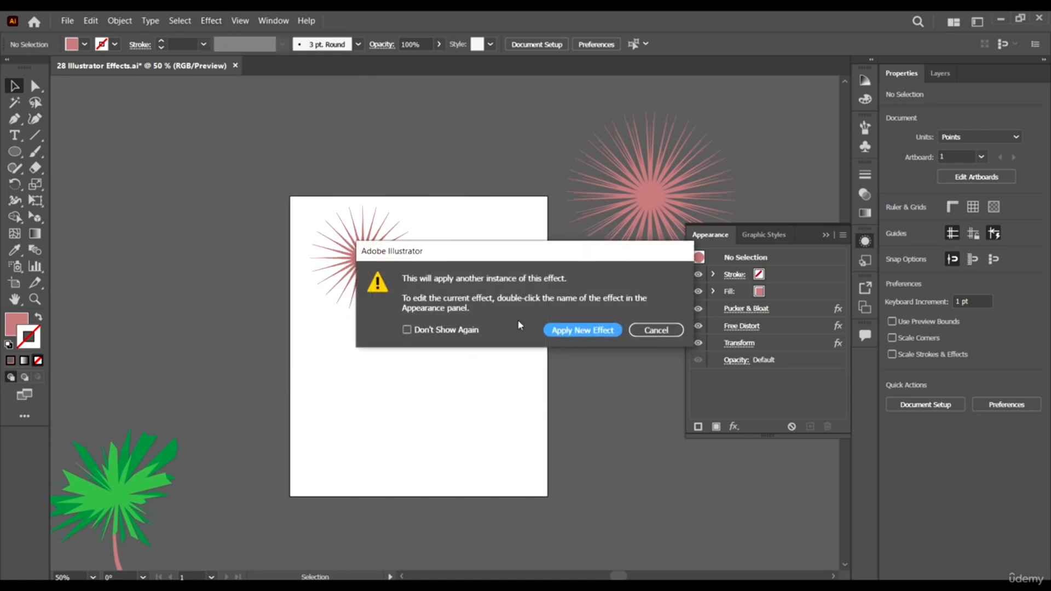
pyautogui.click(658, 331)
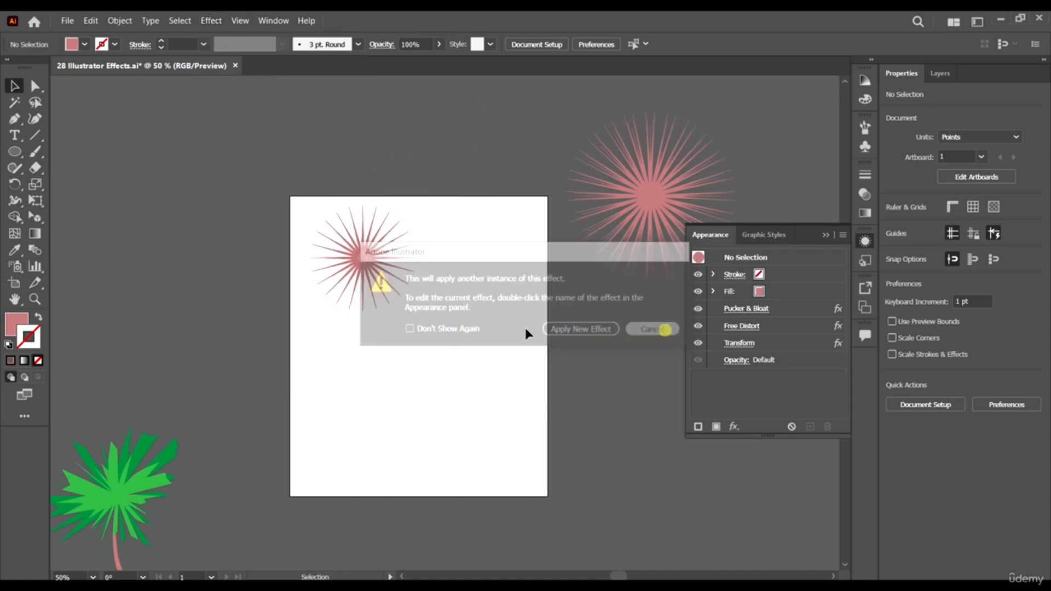
# - Draw a five-pointed star about 258 × 245 pt in the lower part of the artboard with the Star tool
pyautogui.click(14, 153)
pyautogui.moveTo(12, 153); pyautogui.dragTo(73, 216)
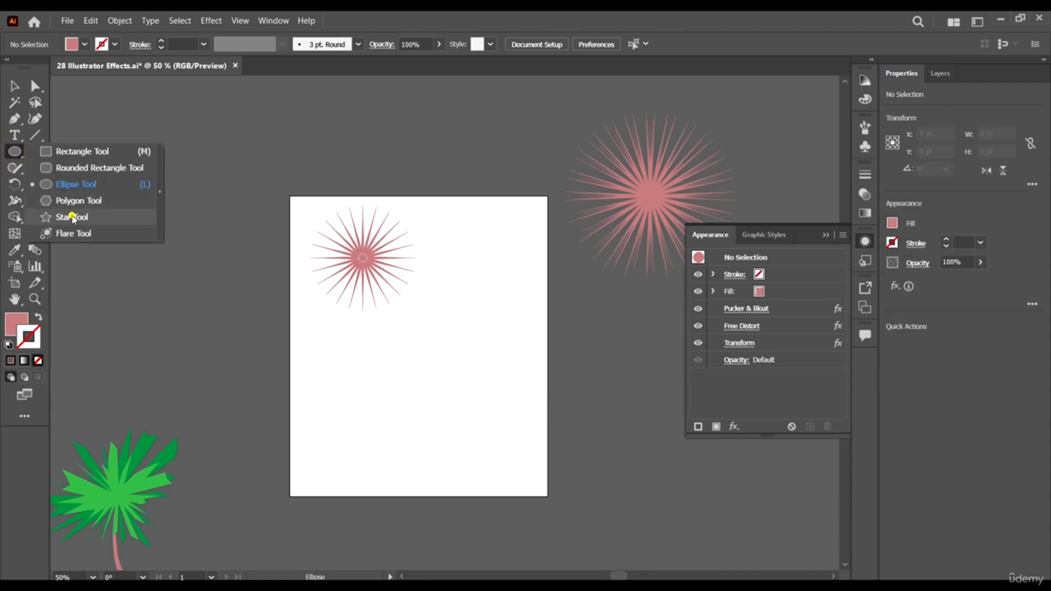
pyautogui.click(73, 218)
pyautogui.moveTo(376, 373)
pyautogui.mouseDown()
pyautogui.moveTo(442, 436)
pyautogui.moveTo(432, 408)
pyautogui.moveTo(452, 396)
pyautogui.moveTo(461, 403)
pyautogui.mouseUp()
pyautogui.press('v')
# - Apply the Crop Marks effect to the five-pointed star
pyautogui.click(210, 20)
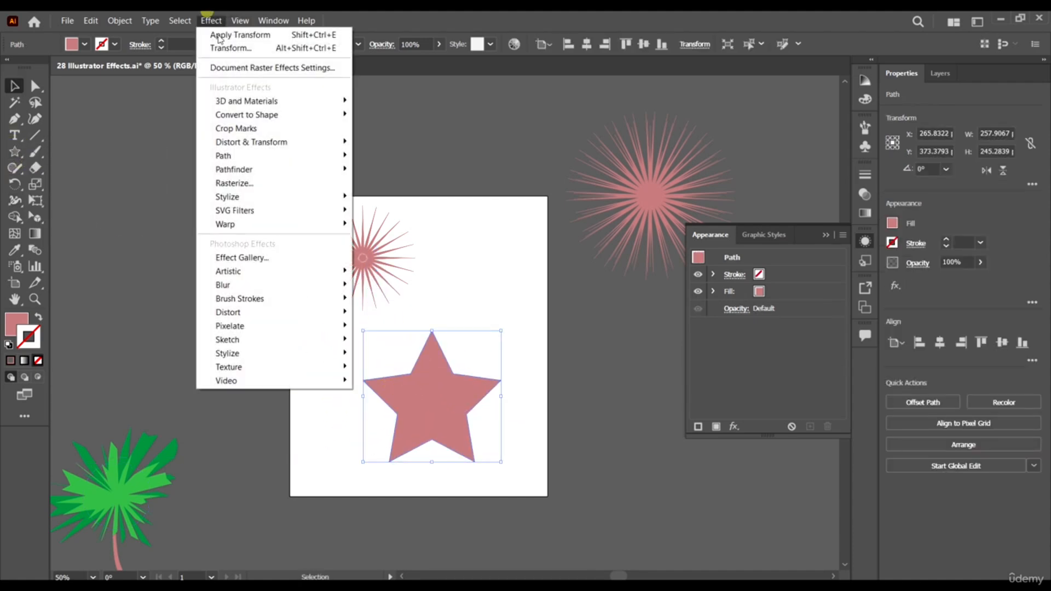
pyautogui.click(278, 129)
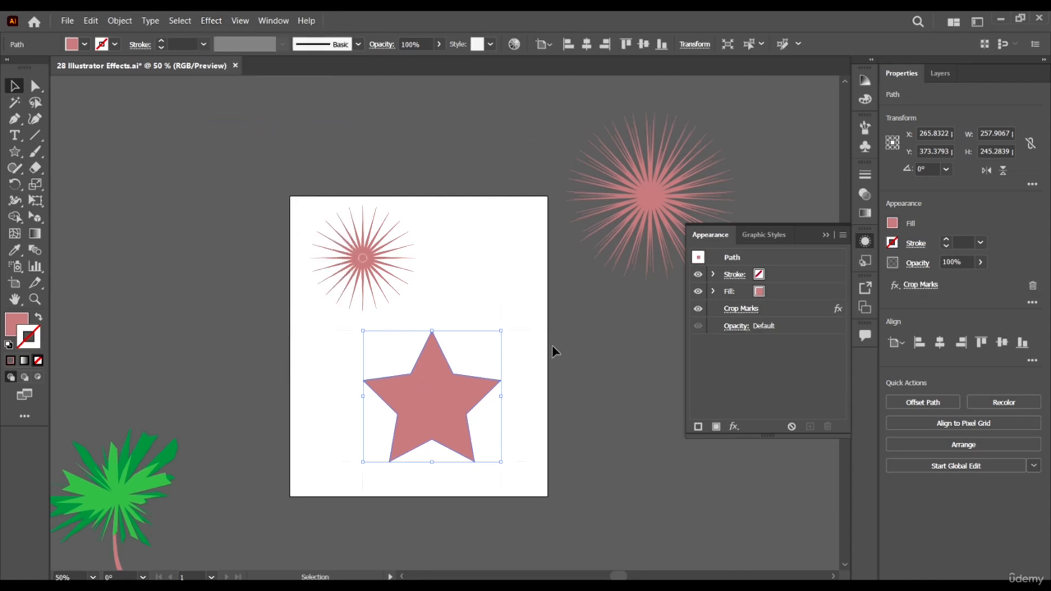
pyautogui.click(211, 21)
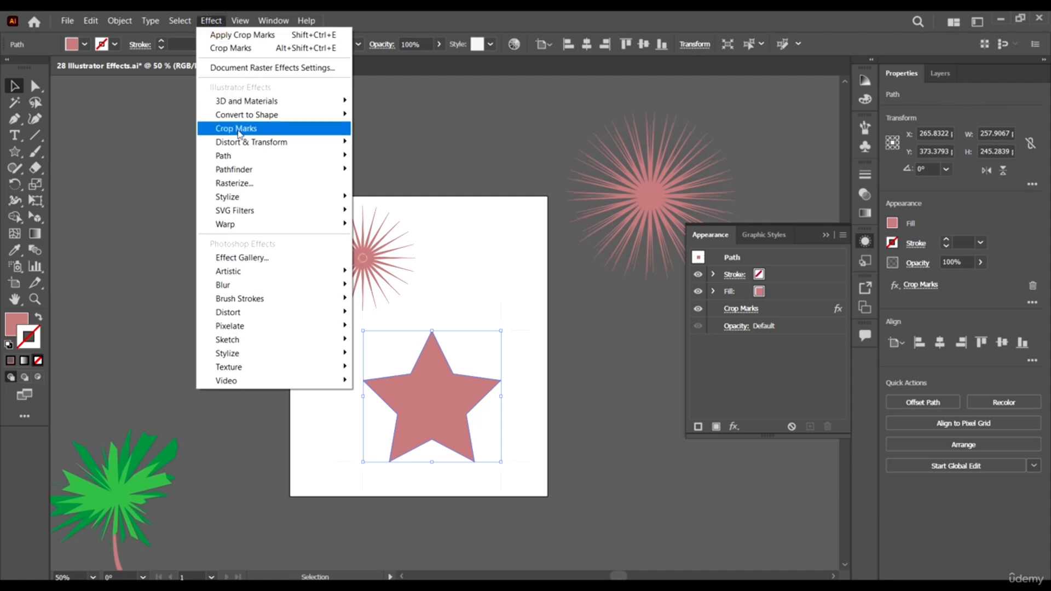
pyautogui.click(474, 13)
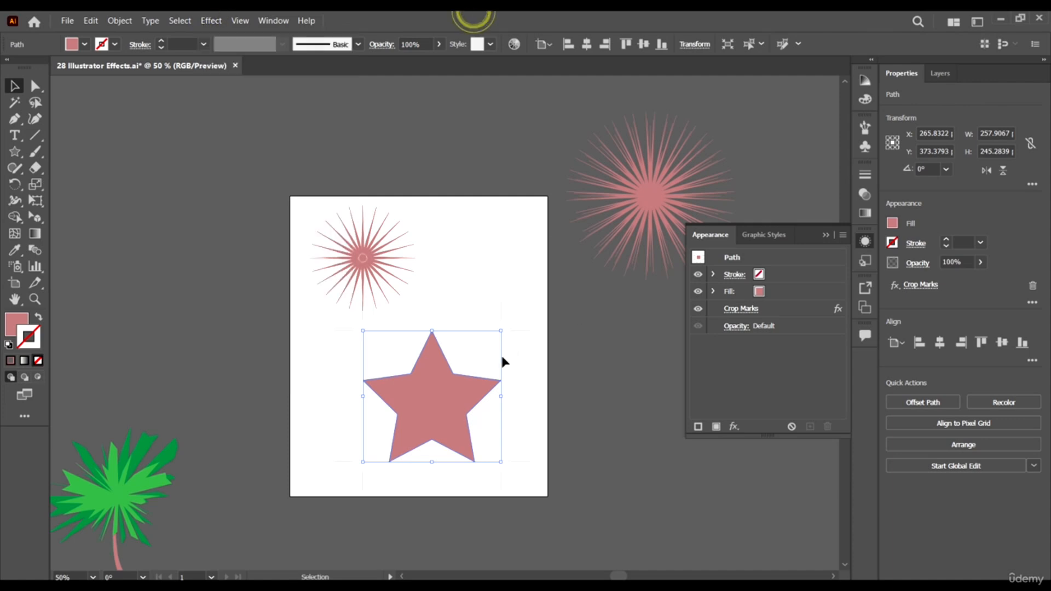
# - Inspect the marks around the five-pointed star and select the Crop Marks effect in its appearance
pyautogui.scroll(4, 508, 318)
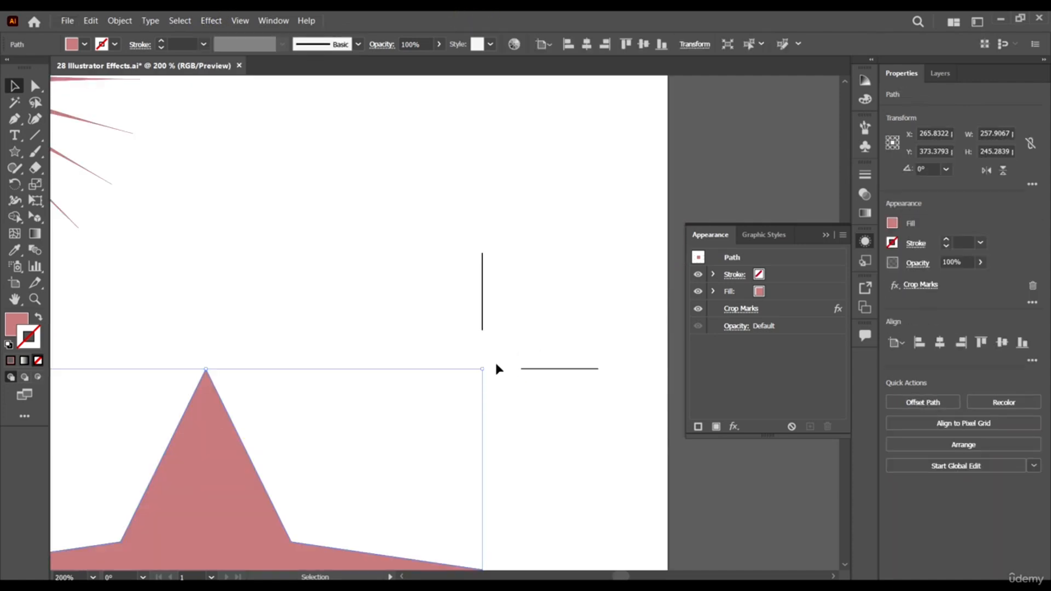
pyautogui.scroll(-2, 485, 448)
pyautogui.scroll(-5, 228, 359)
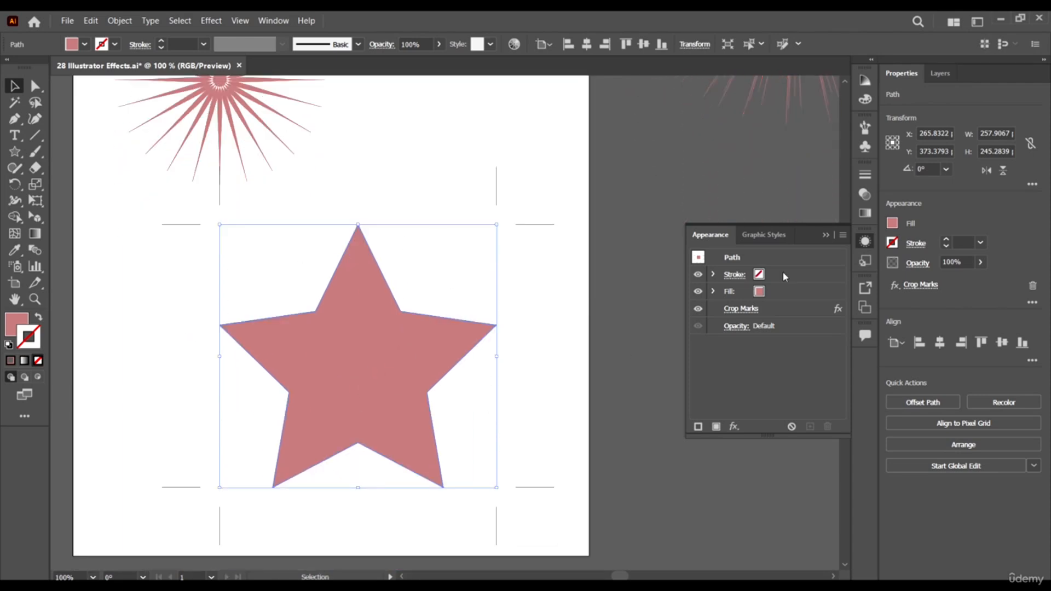
pyautogui.click(789, 309)
pyautogui.scroll(-1, 381, 411)
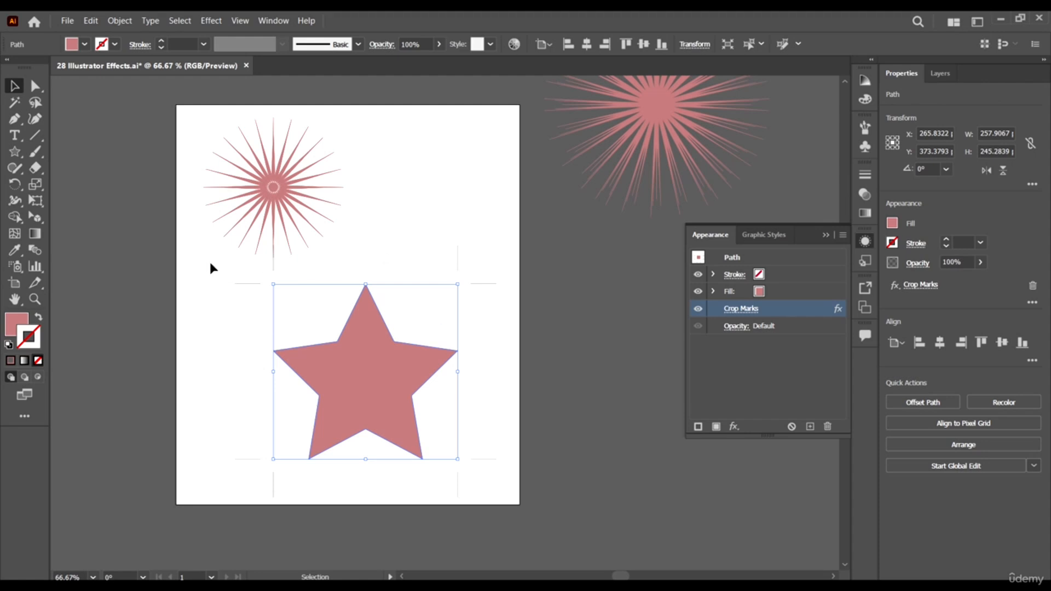
# - Move the needle-like burst up and left so it overlaps the artboard's upper-left corner
pyautogui.scroll(2, 356, 208)
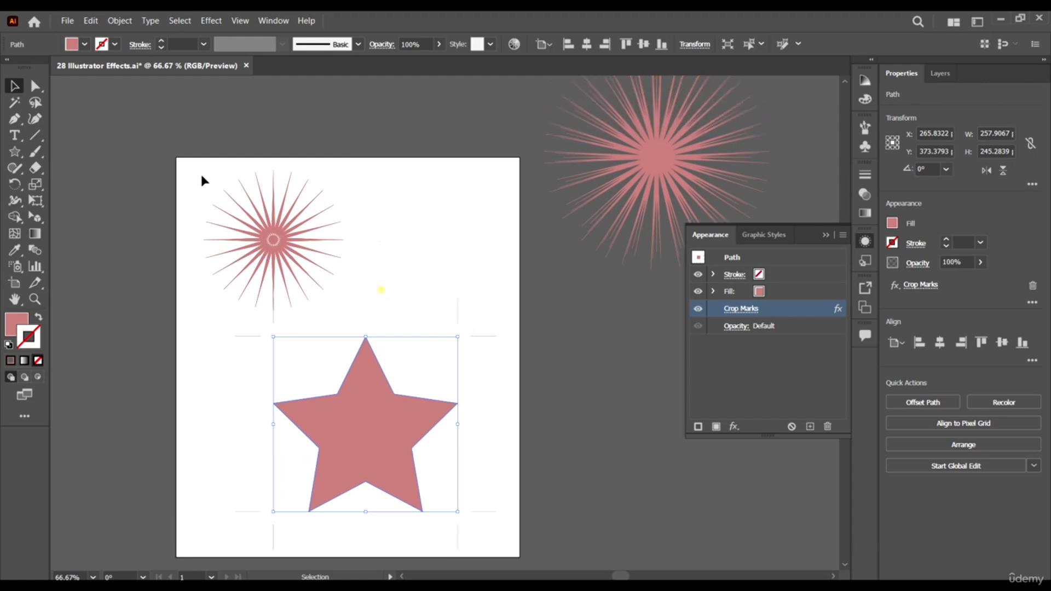
pyautogui.moveTo(254, 234); pyautogui.dragTo(212, 182)
pyautogui.scroll(-2, 448, 413)
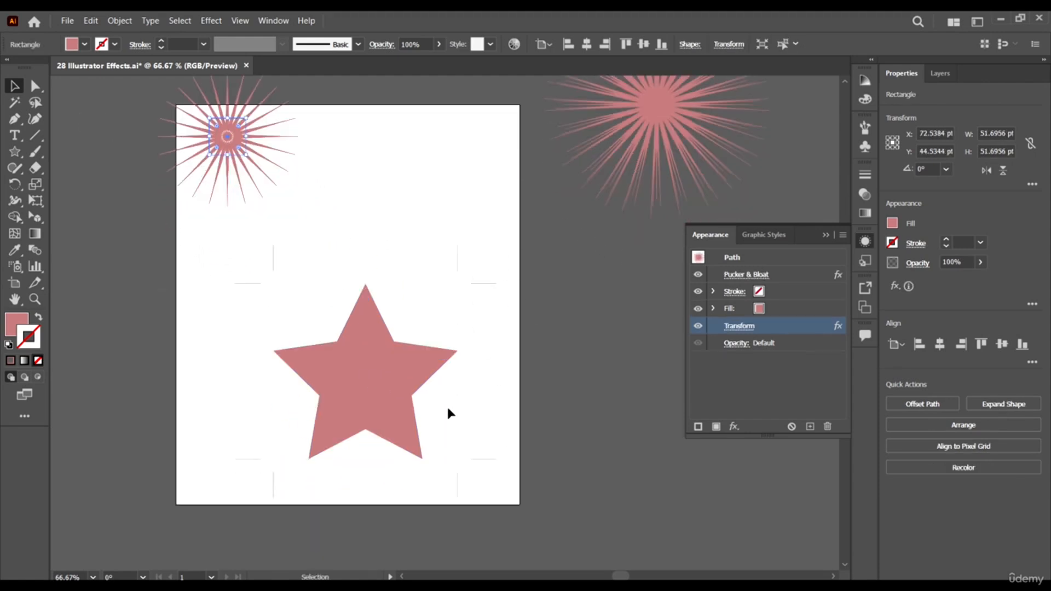
# - Shift the five-pointed star slightly up and left, and remove its Crop Marks effect
pyautogui.moveTo(393, 377); pyautogui.dragTo(385, 364)
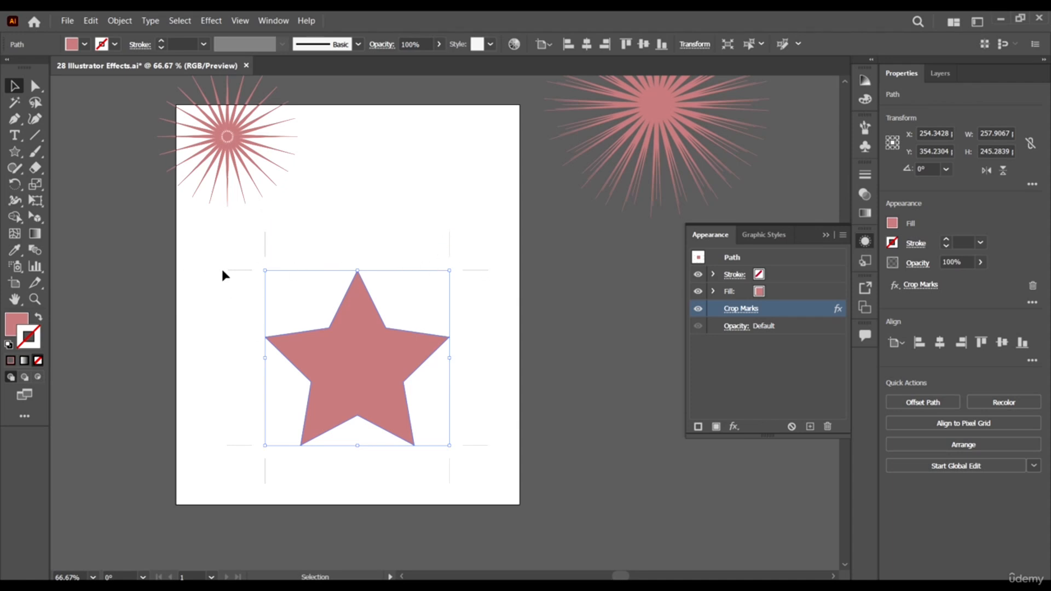
pyautogui.click(827, 427)
# - Start a Transform effect on the star with a horizontal move of 1 pt and a vertical move of 1 pt
pyautogui.click(208, 22)
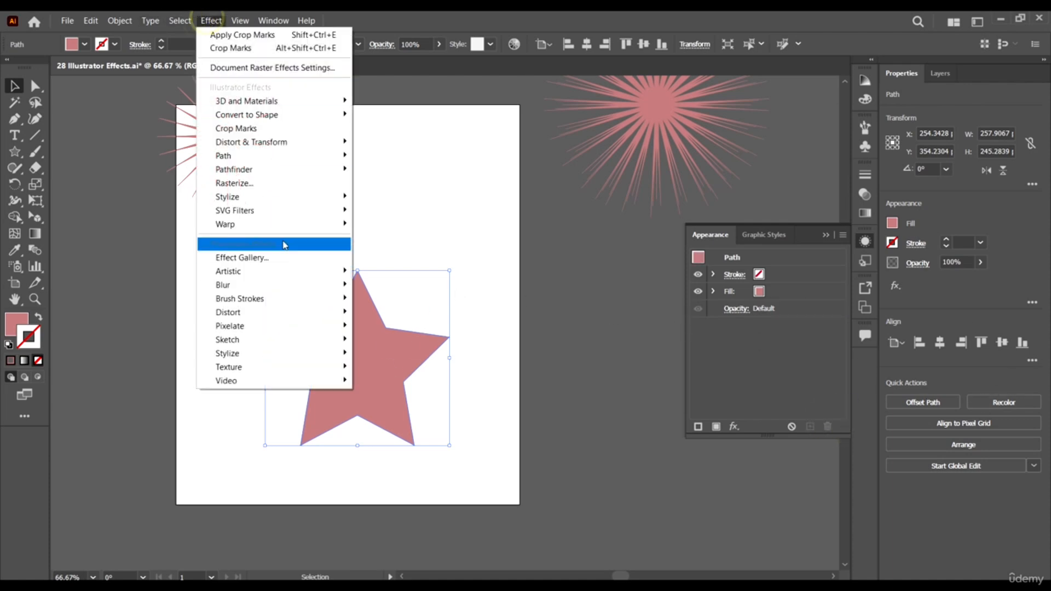
pyautogui.moveTo(278, 146)
pyautogui.click(408, 184)
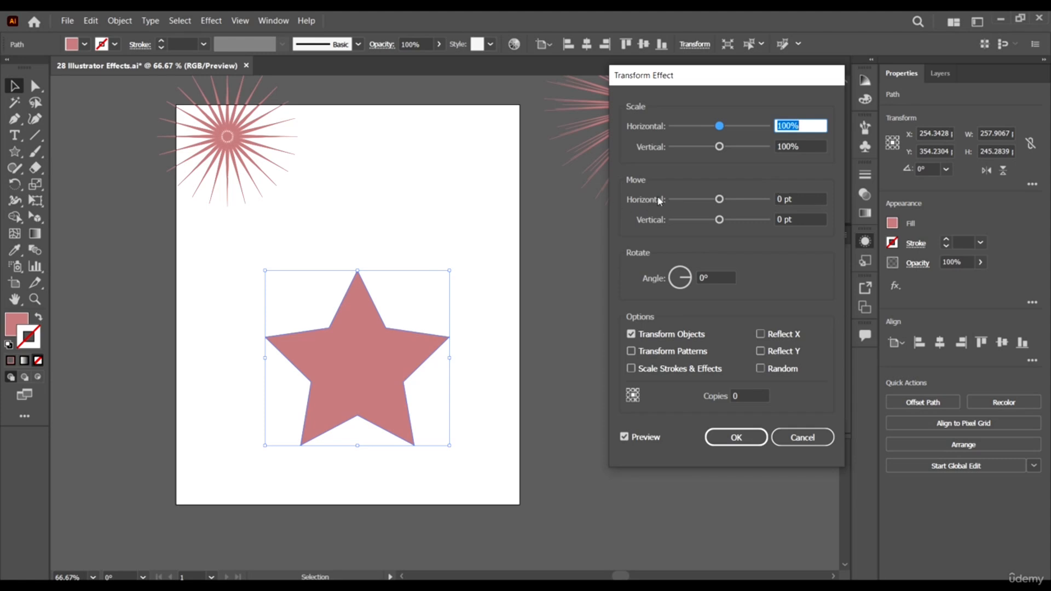
pyautogui.click(812, 199)
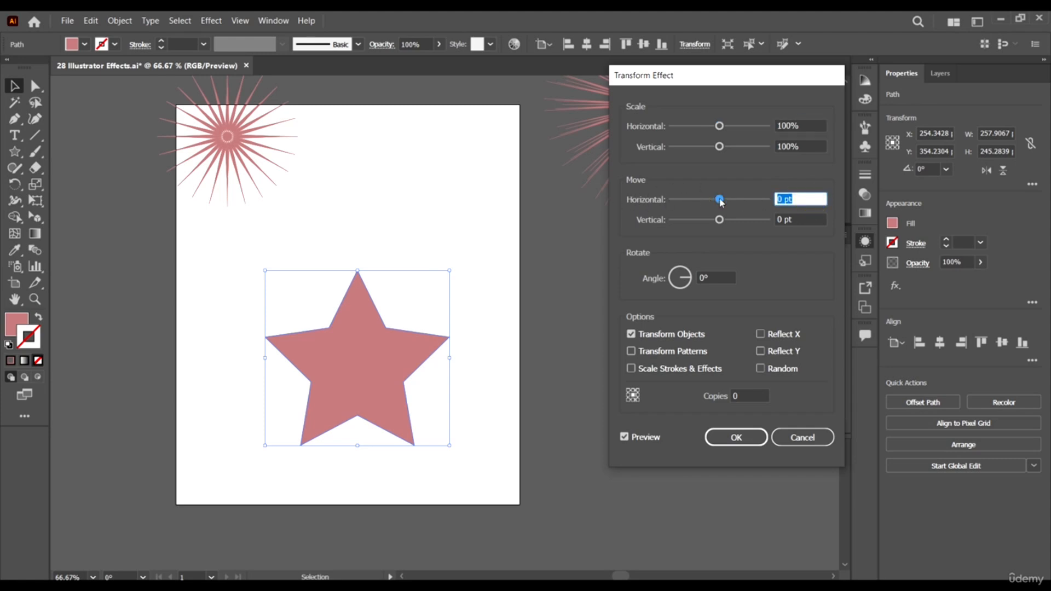
pyautogui.write('1')
pyautogui.click(803, 217)
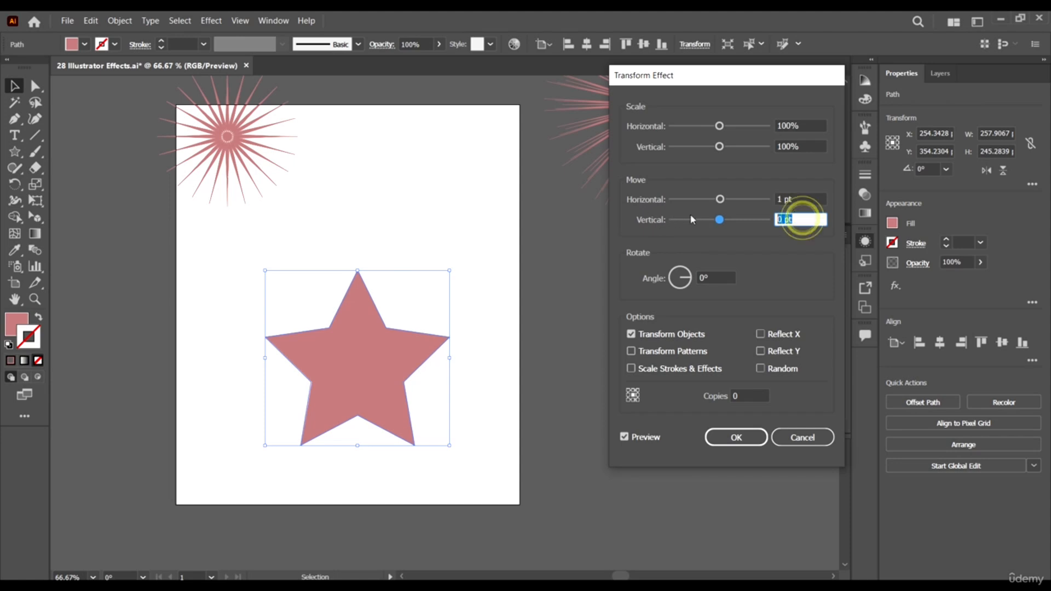
pyautogui.write('1')
pyautogui.click(806, 200)
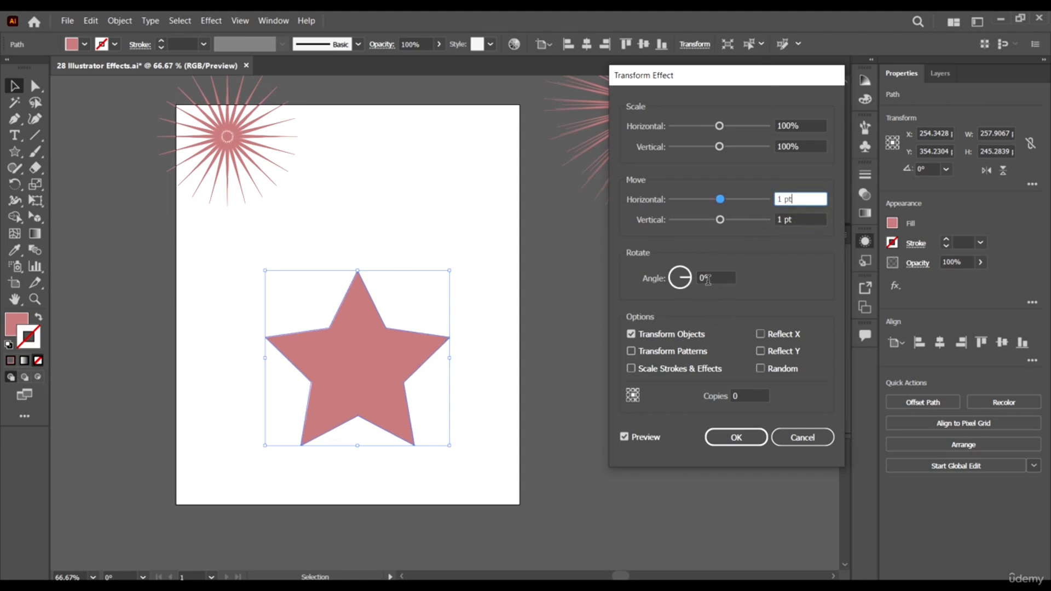
# - Set the star's Transform effect to 50 copies, apply it and deselect the star
pyautogui.click(741, 396)
pyautogui.write('5')
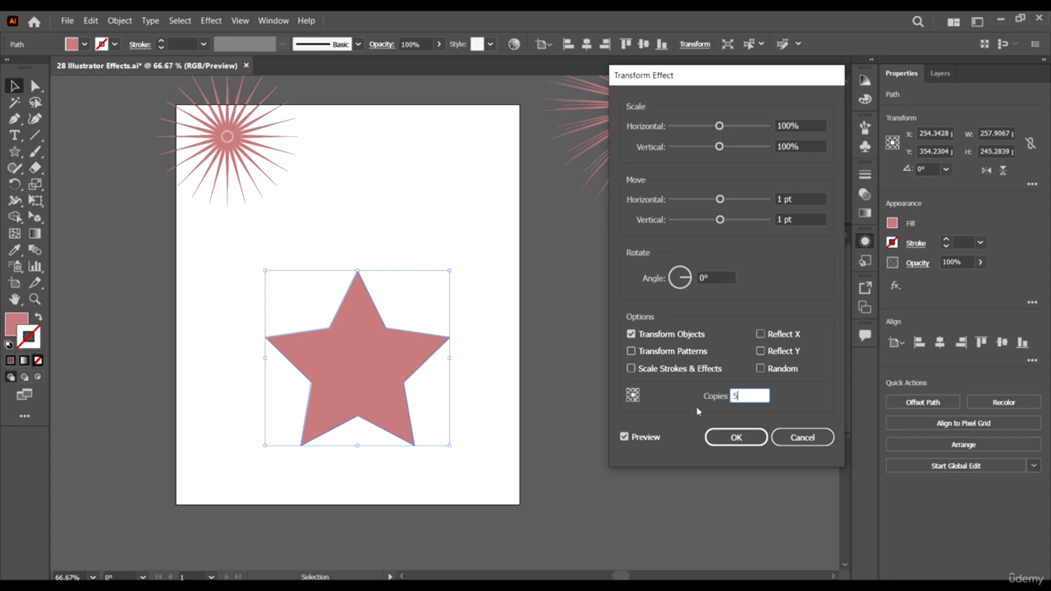
pyautogui.click(733, 436)
pyautogui.click(576, 425)
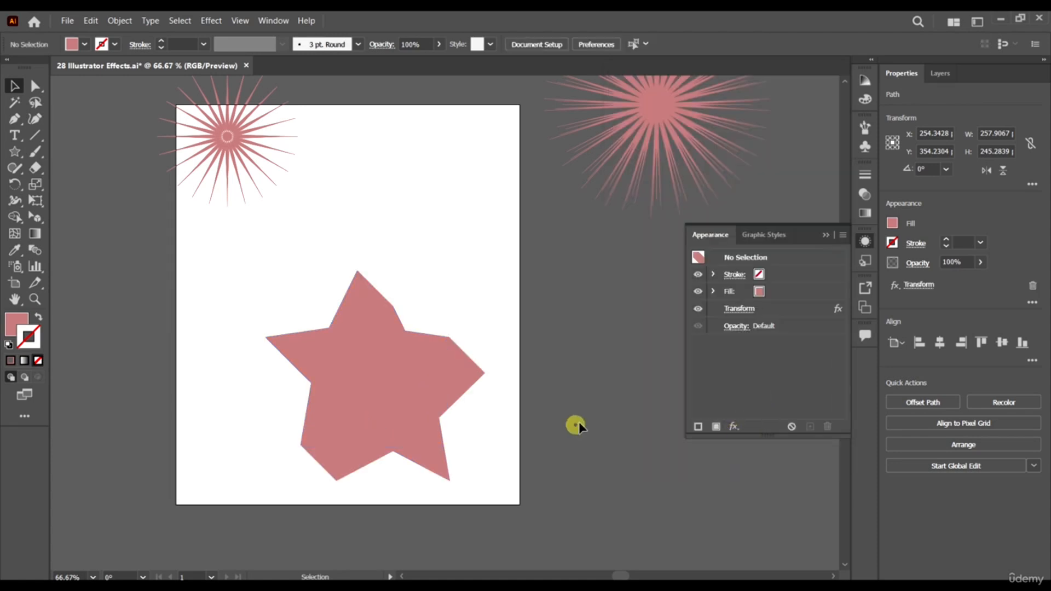
# - Try a white fill on the transformed star and undo it
pyautogui.scroll(-3, 539, 372)
pyautogui.scroll(3, 489, 385)
pyautogui.click(443, 319)
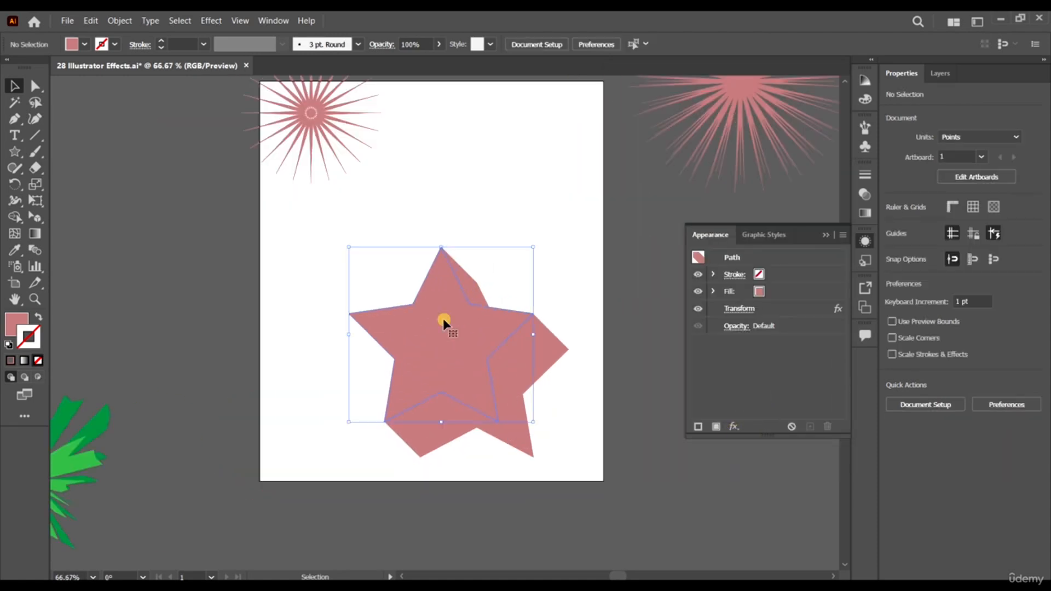
pyautogui.click(83, 45)
pyautogui.click(32, 70)
pyautogui.click(223, 320)
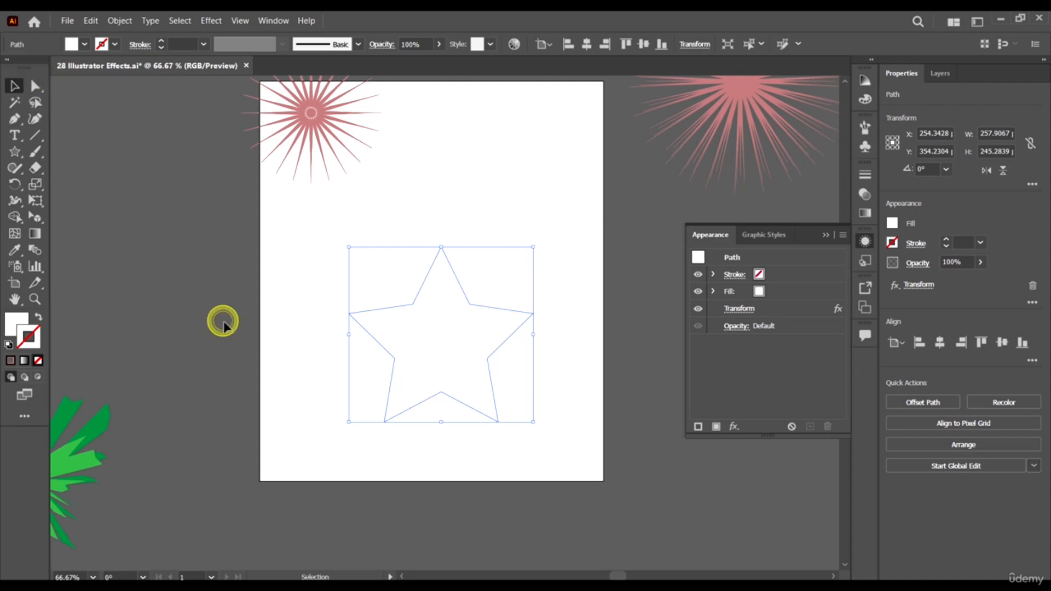
pyautogui.hotkey('ctrl', 'z')
pyautogui.press('v')
pyautogui.rightClick(414, 339)
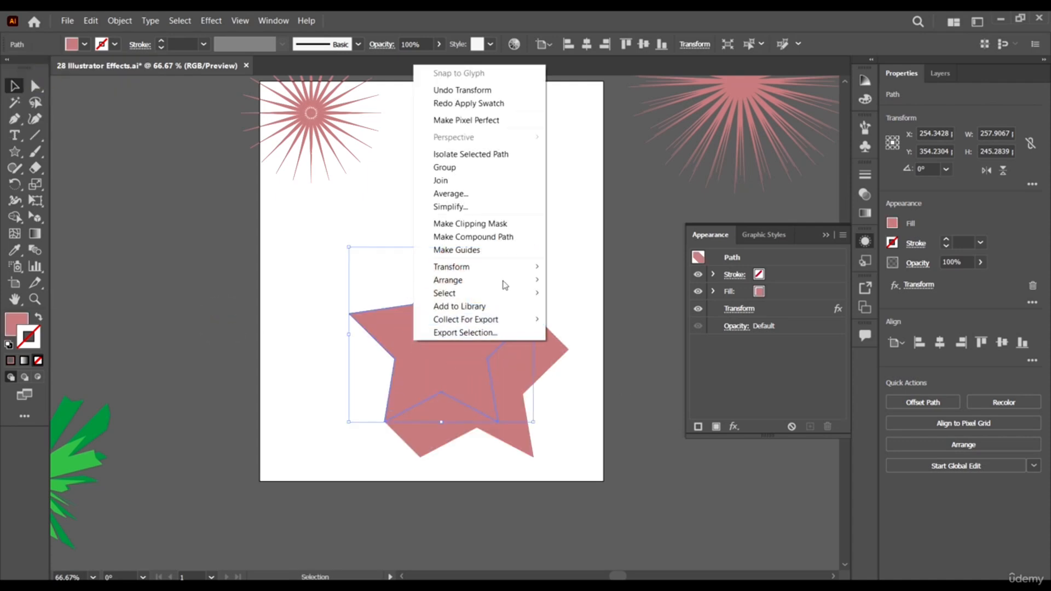
pyautogui.click(565, 15)
pyautogui.click(459, 394)
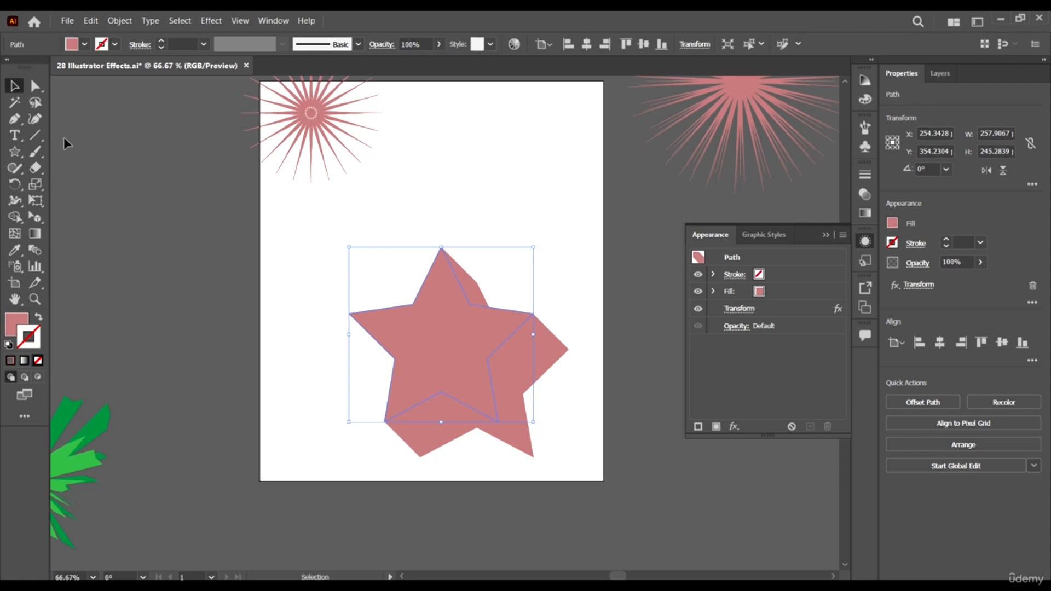
# - Move the transformed star up toward the artboard's middle and expand its appearance
pyautogui.moveTo(459, 338); pyautogui.dragTo(432, 288)
pyautogui.click(120, 20)
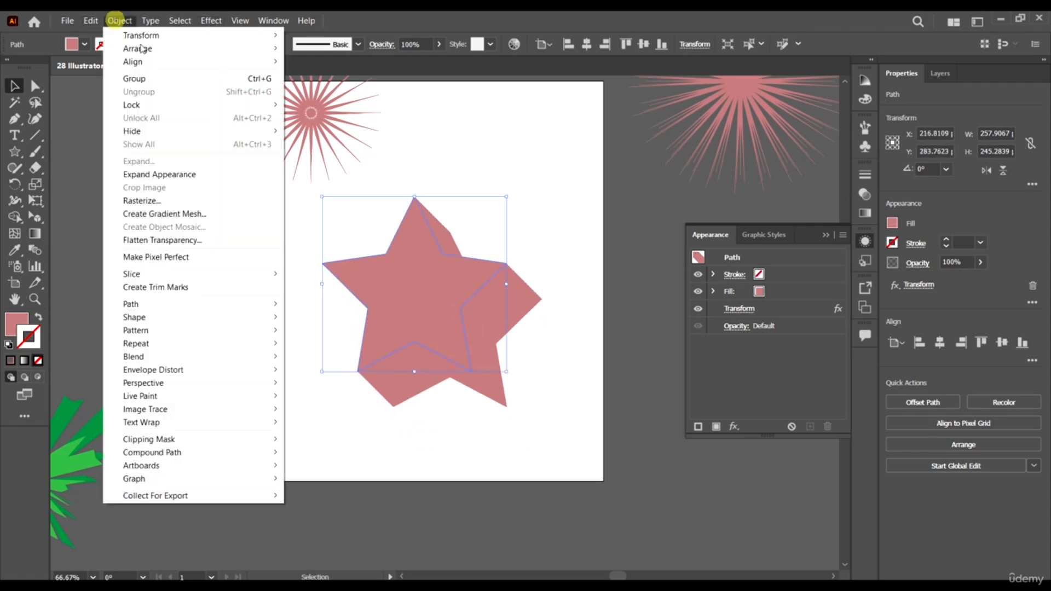
pyautogui.click(175, 174)
pyautogui.click(593, 472)
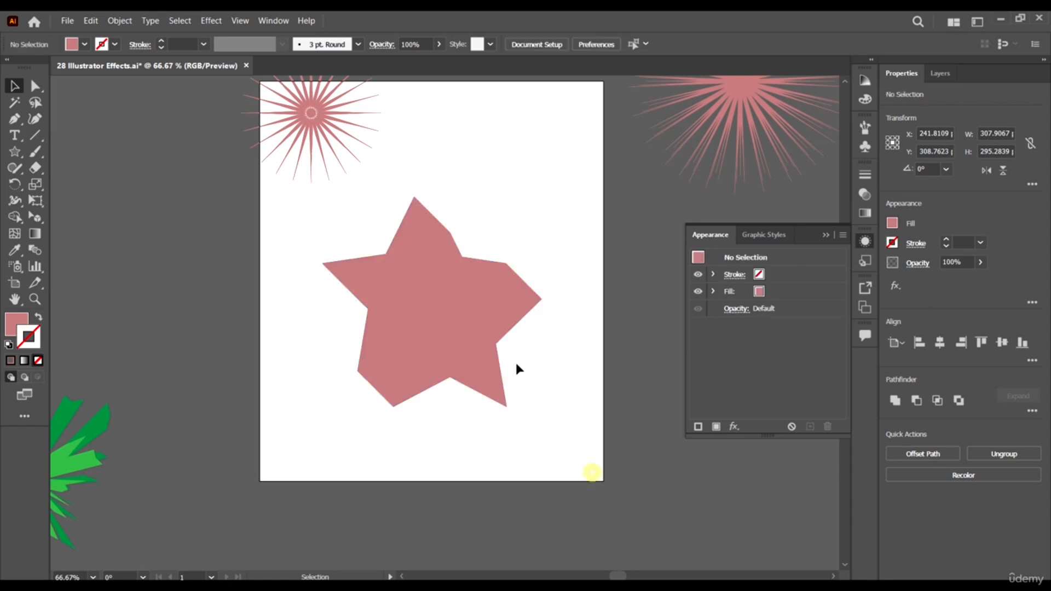
# - Ungroup the expanded star so its front star separates from the copies behind it
pyautogui.click(393, 268)
pyautogui.rightClick(439, 293)
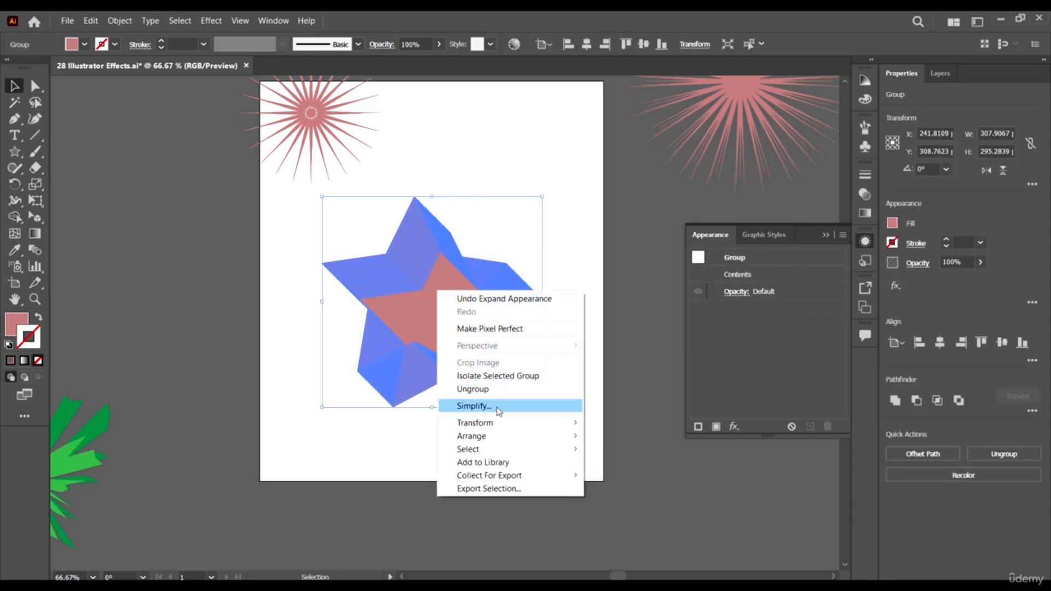
pyautogui.click(495, 391)
pyautogui.click(637, 453)
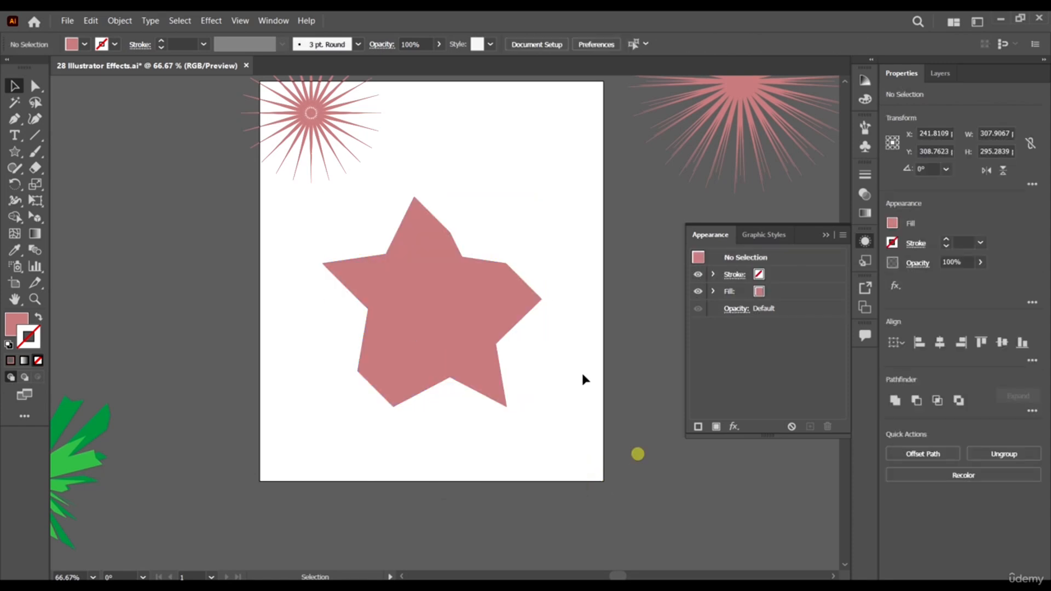
# - Select only the front star and fill it with black
pyautogui.click(417, 294)
pyautogui.scroll(5, 533, 259)
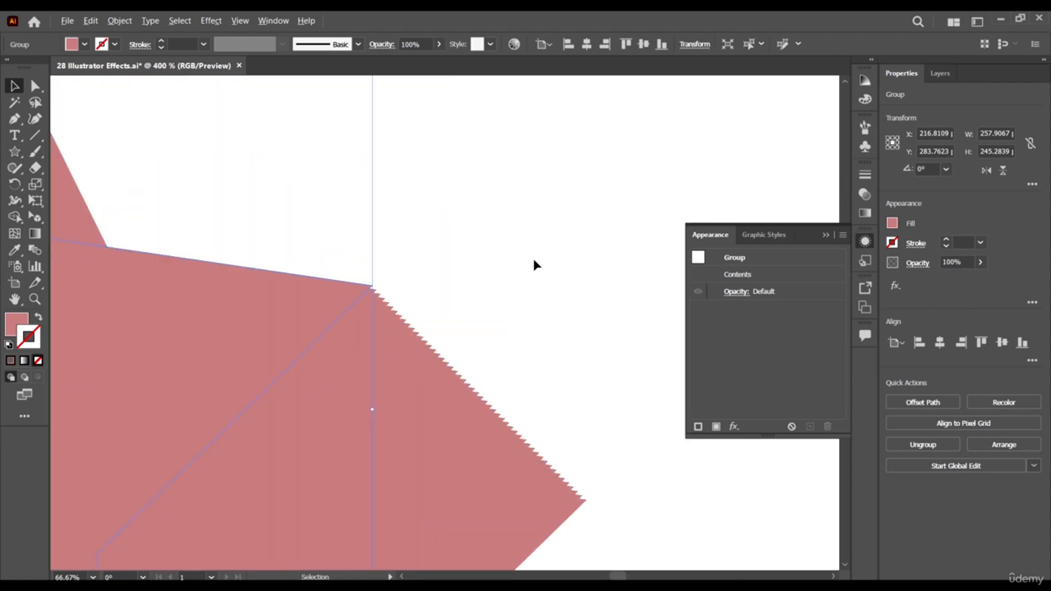
pyautogui.scroll(-4, 497, 297)
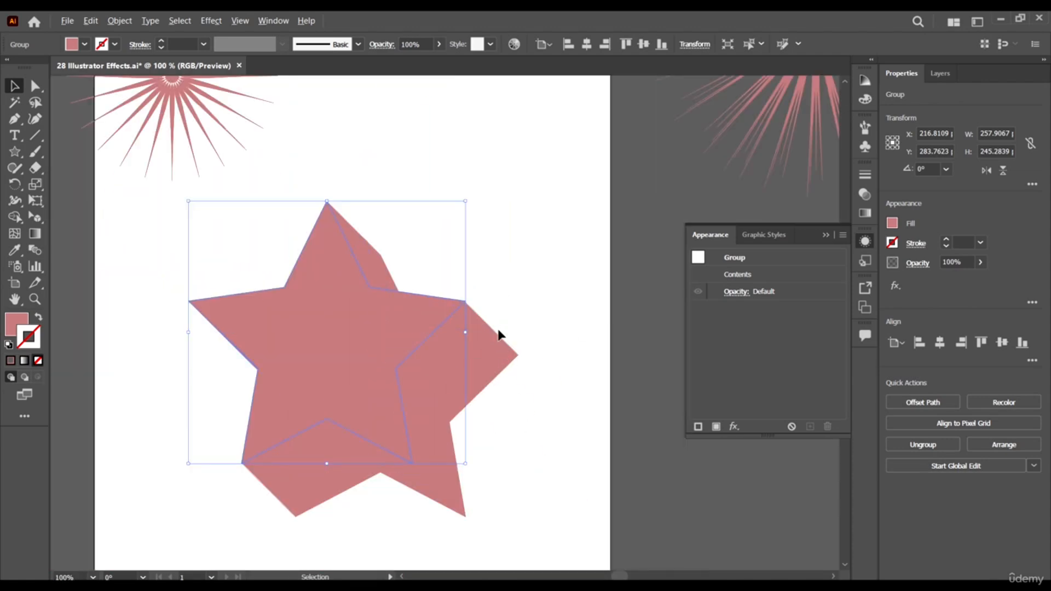
pyautogui.scroll(4, 498, 334)
pyautogui.scroll(-3, 422, 326)
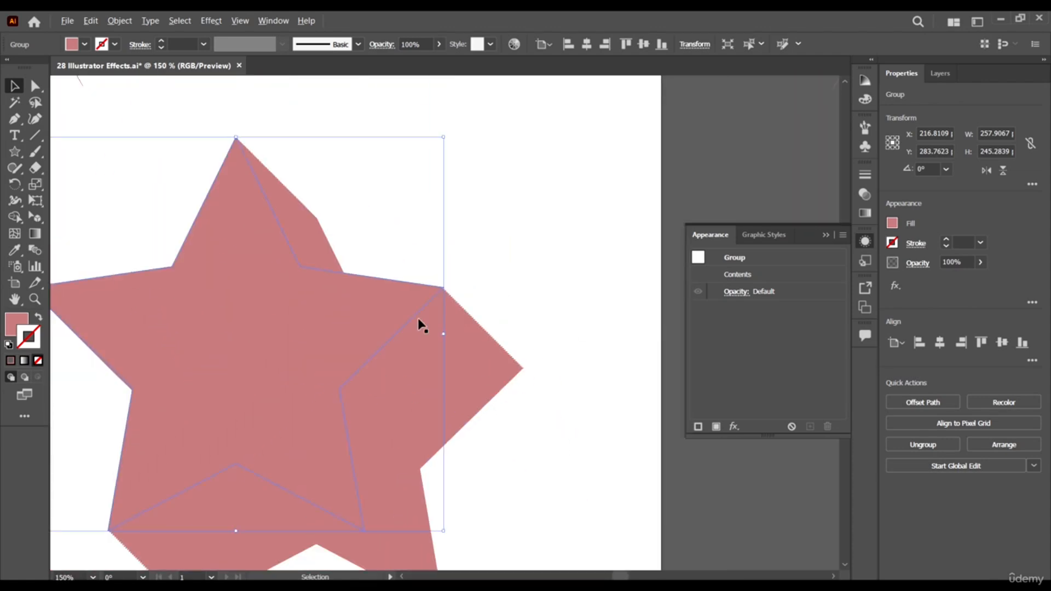
pyautogui.scroll(-3, 399, 346)
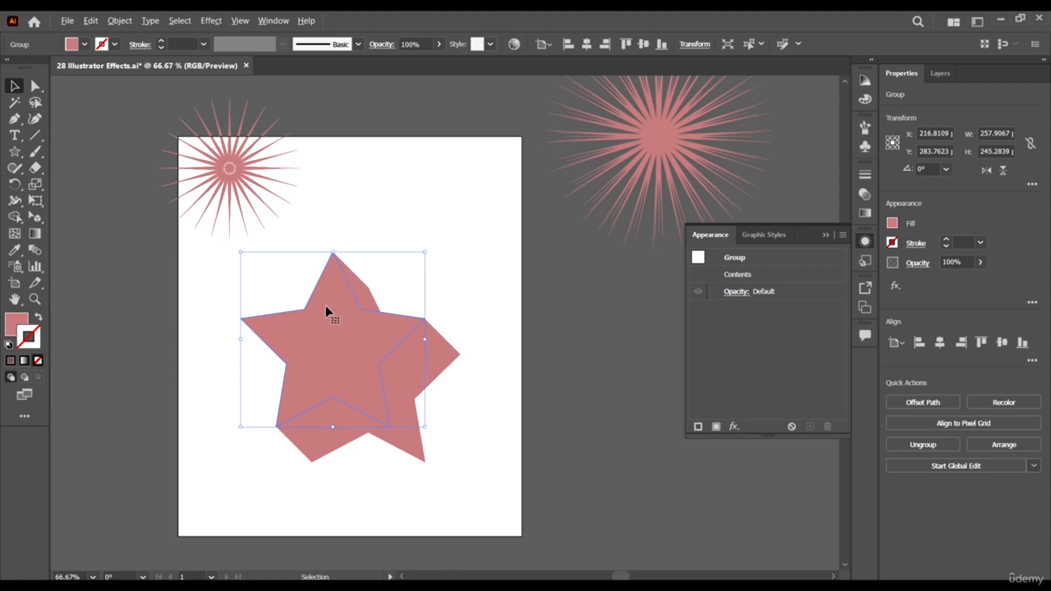
pyautogui.click(85, 45)
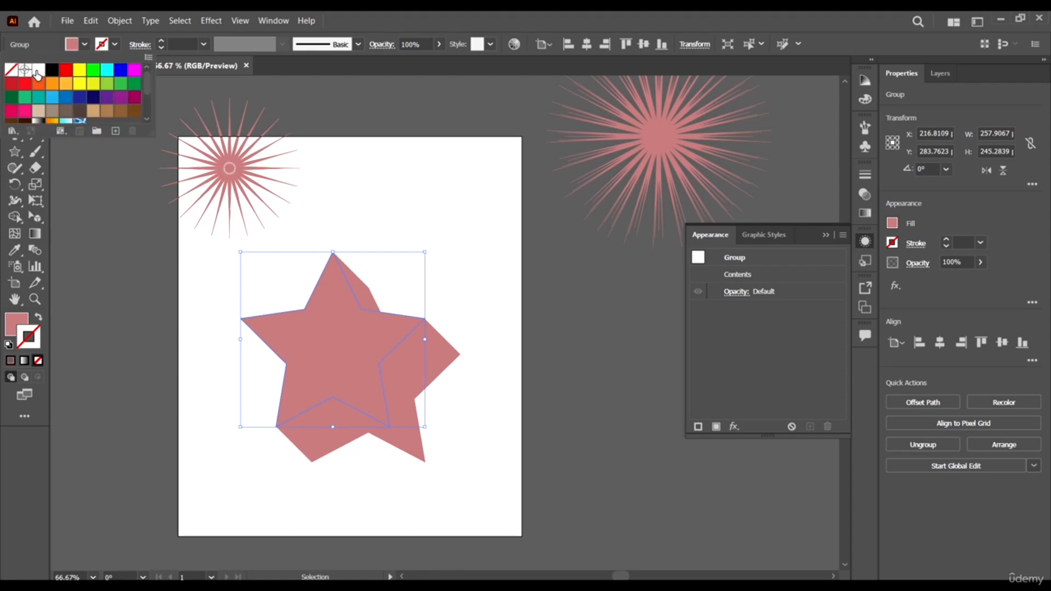
pyautogui.click(52, 69)
pyautogui.press('Escape')
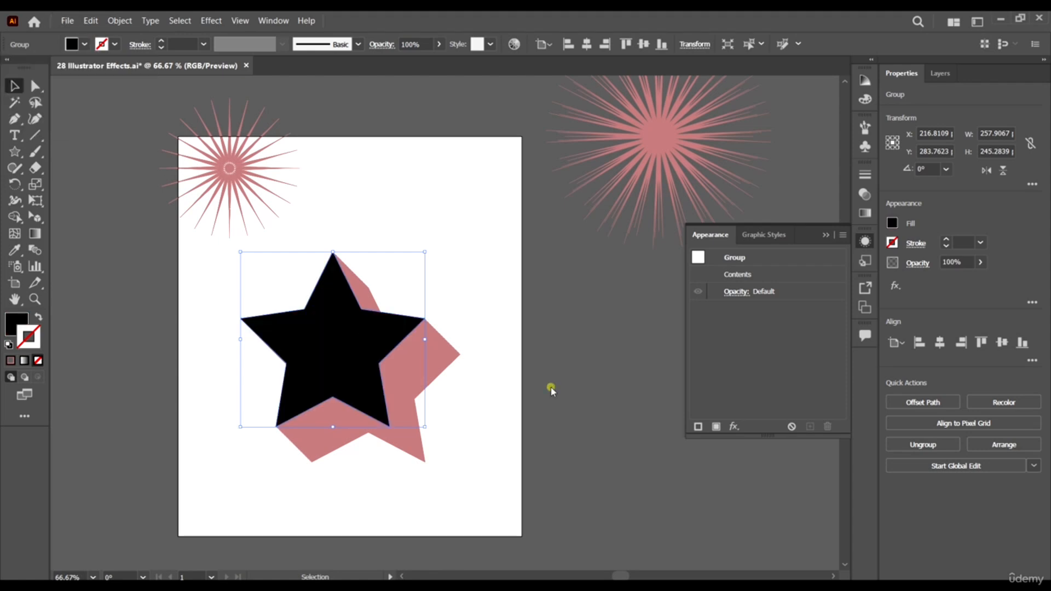
# - Select the star copies without the front star and fill them with a very dark grey swatch
pyautogui.scroll(-2, 552, 386)
pyautogui.scroll(1, 462, 387)
pyautogui.moveTo(577, 504); pyautogui.dragTo(334, 283)
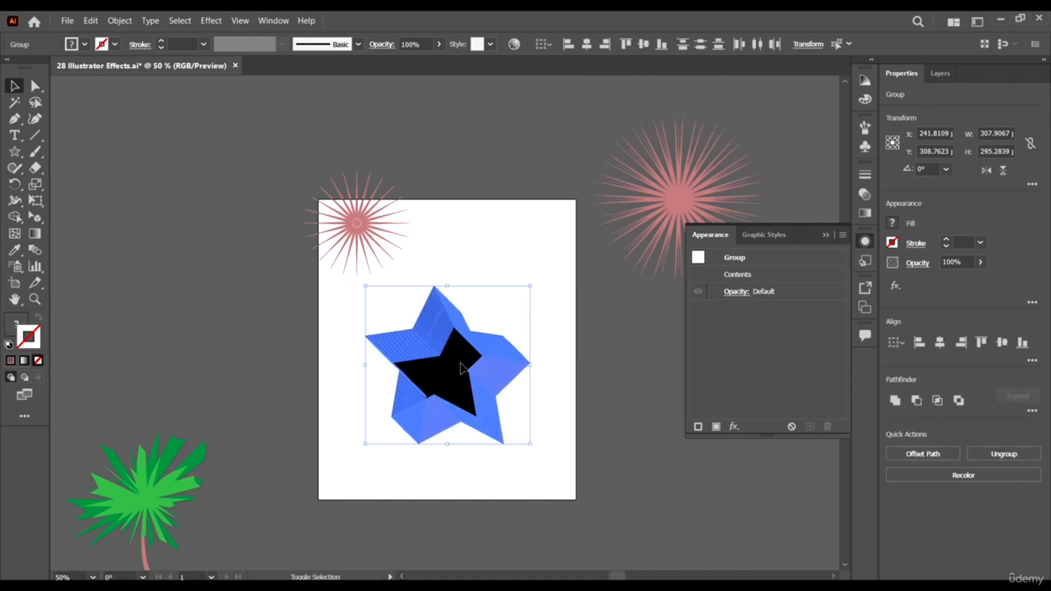
pyautogui.keyDown('shift'); pyautogui.click(457, 358); pyautogui.keyUp('shift')
pyautogui.click(86, 45)
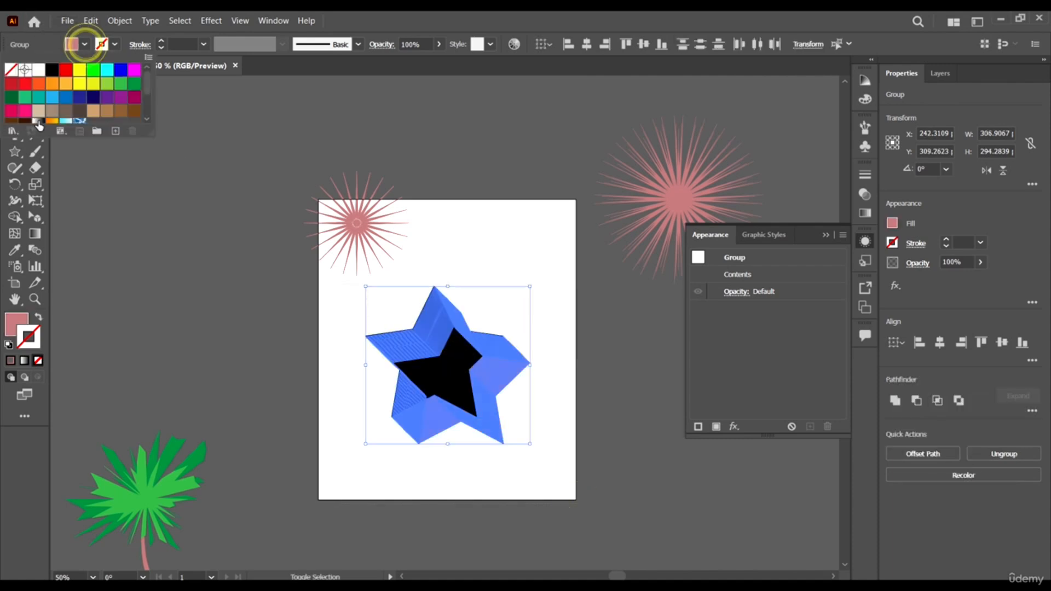
pyautogui.scroll(-3, 58, 109)
pyautogui.click(36, 106)
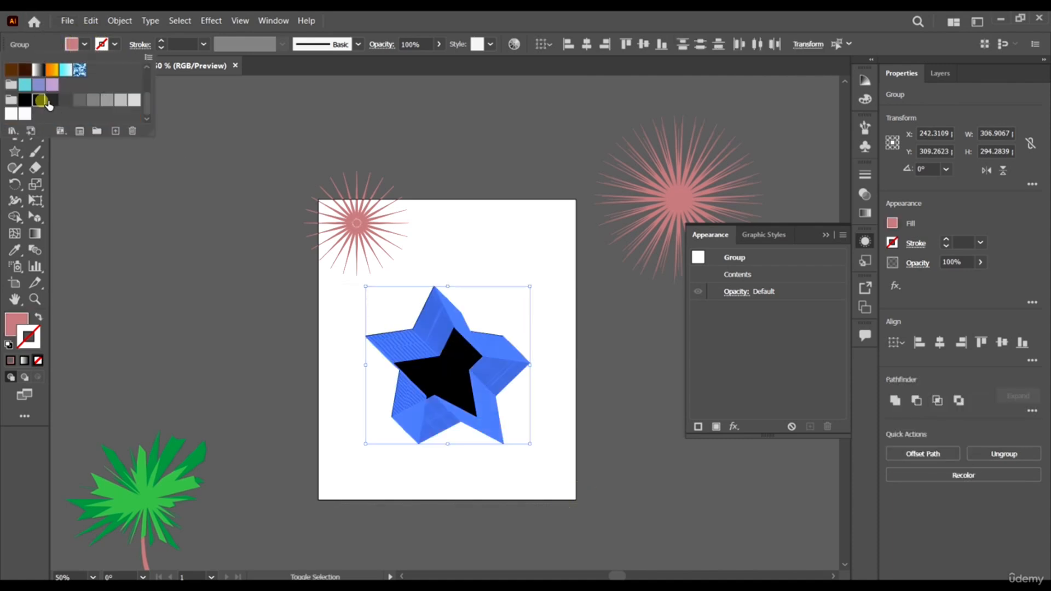
pyautogui.click(254, 379)
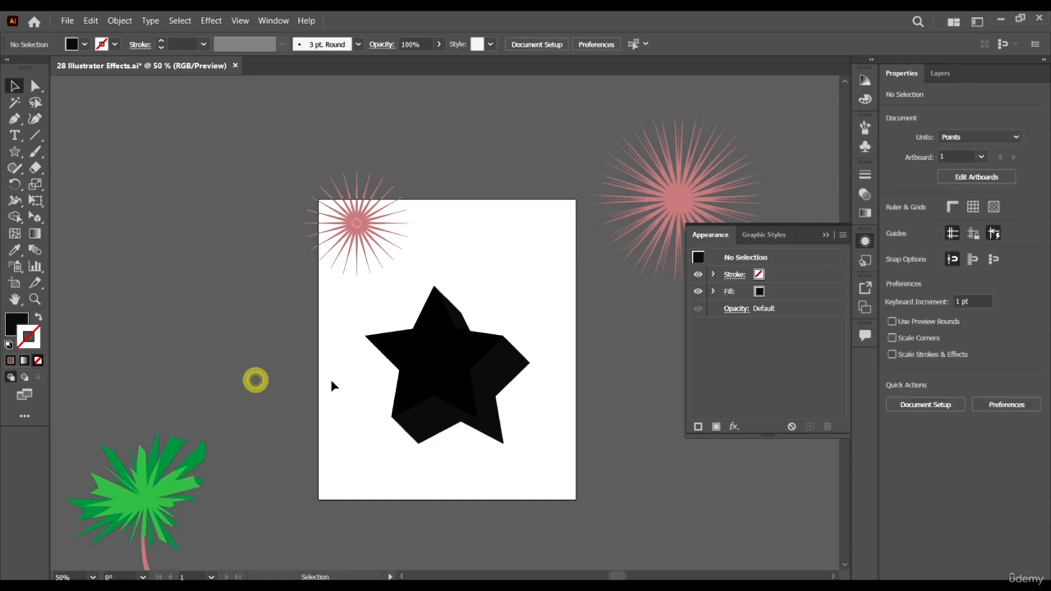
# - Fill the front star with bright cyan and deselect it
pyautogui.scroll(1, 457, 363)
pyautogui.click(446, 329)
pyautogui.click(84, 45)
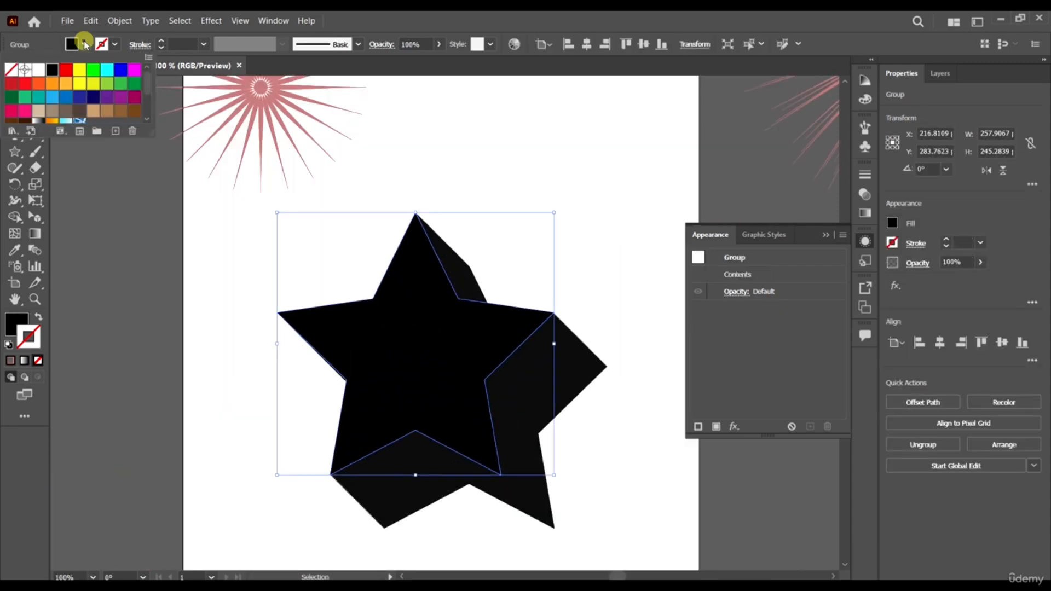
pyautogui.click(103, 73)
pyautogui.click(144, 260)
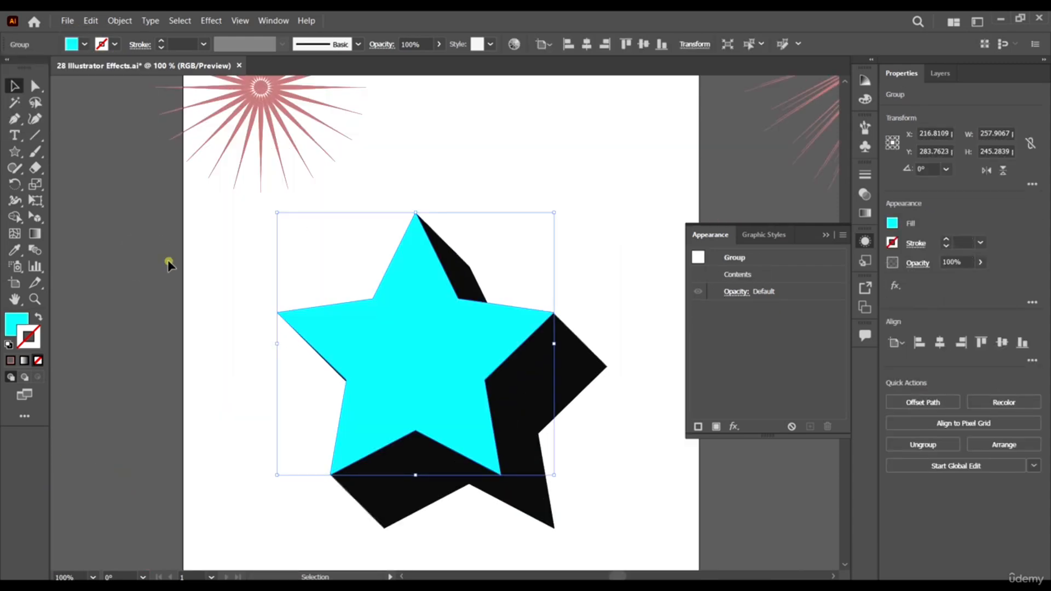
# - Examine how the stacked dark star copies form the stepped extrusion edges behind the cyan star
pyautogui.click(438, 347)
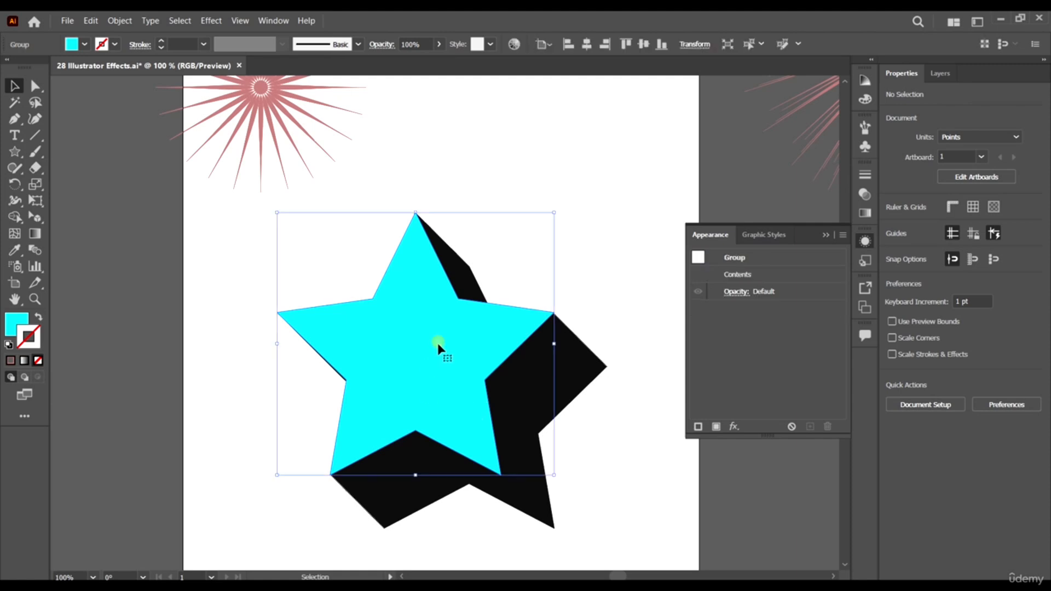
pyautogui.scroll(-1, 434, 293)
pyautogui.click(595, 458)
pyautogui.scroll(6, 425, 199)
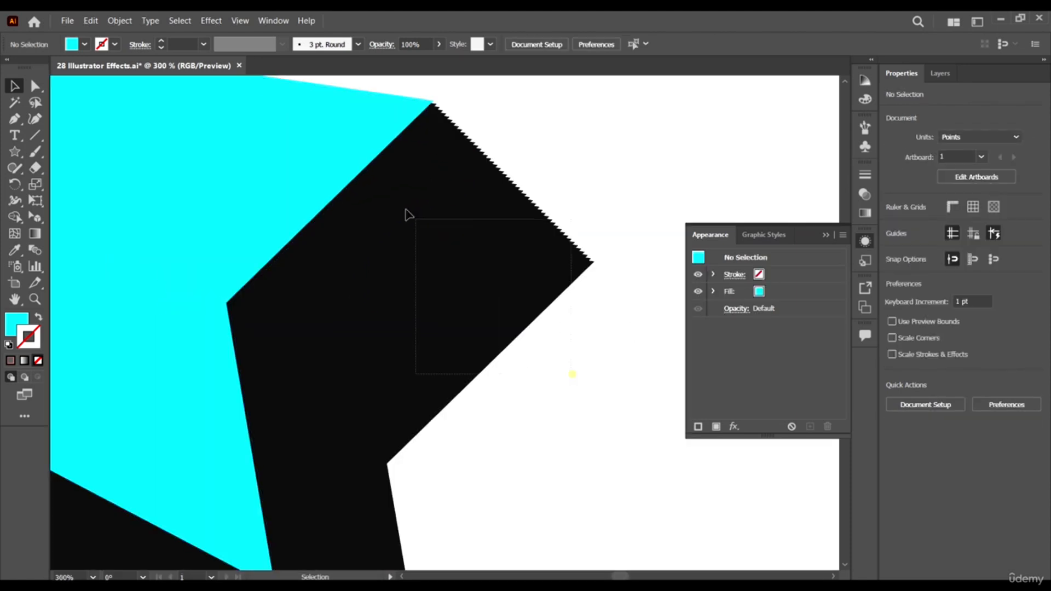
pyautogui.click(427, 215)
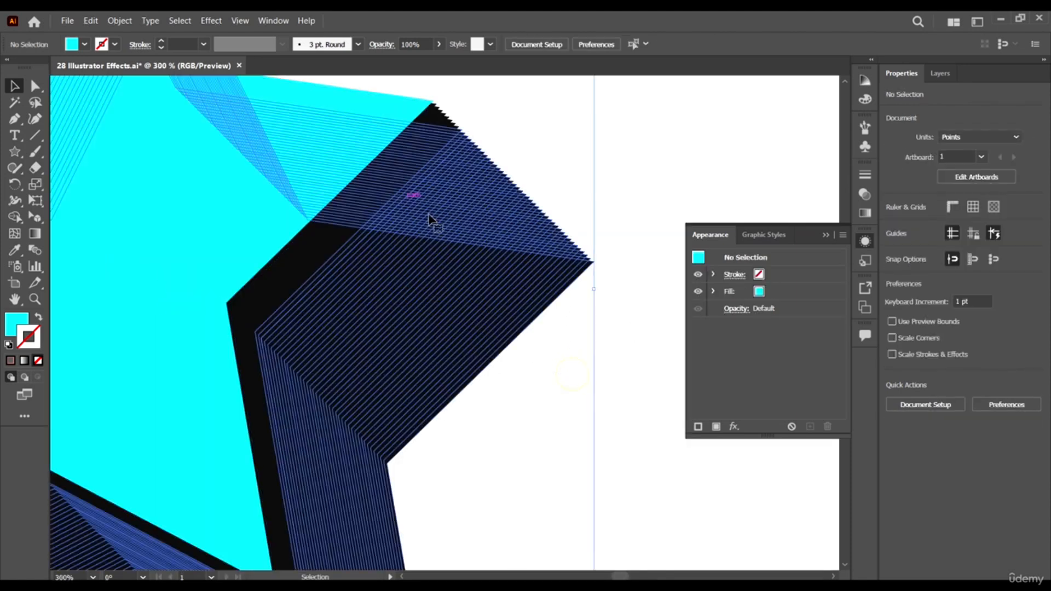
pyautogui.scroll(-4, 588, 217)
pyautogui.click(614, 404)
pyautogui.scroll(3, 600, 378)
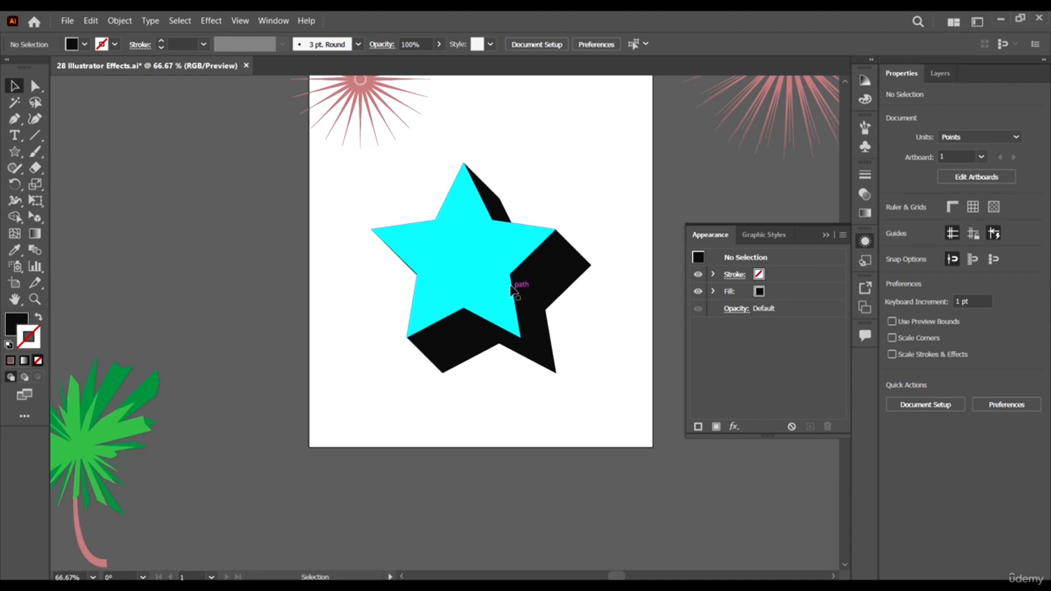
pyautogui.scroll(3, 500, 285)
# - Locate the Transform effect among the Distort & Transform effects, leave it unapplied, and view the whole cyan star
pyautogui.click(211, 20)
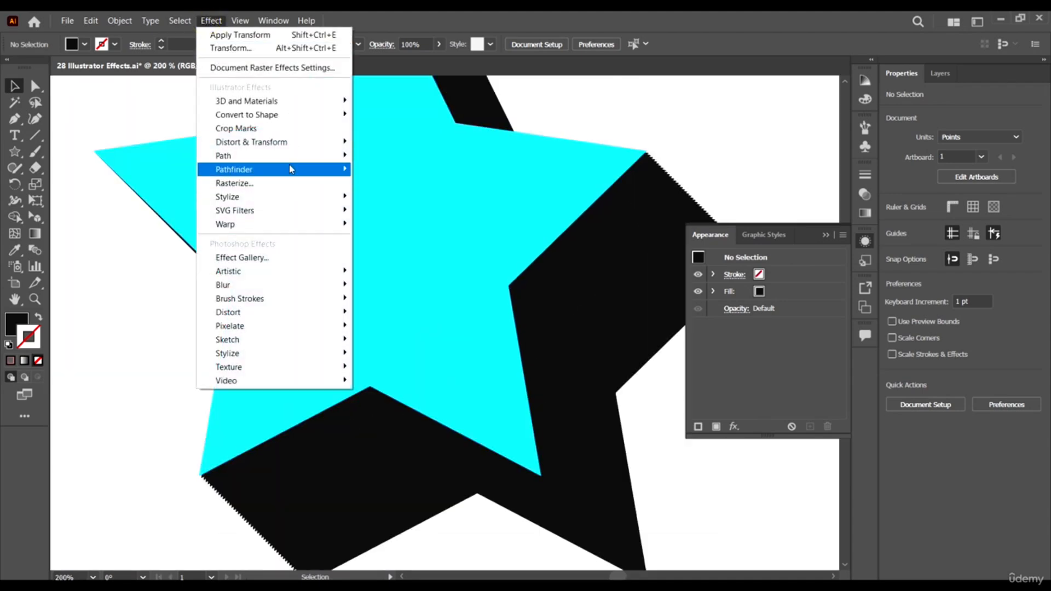
pyautogui.click(298, 142)
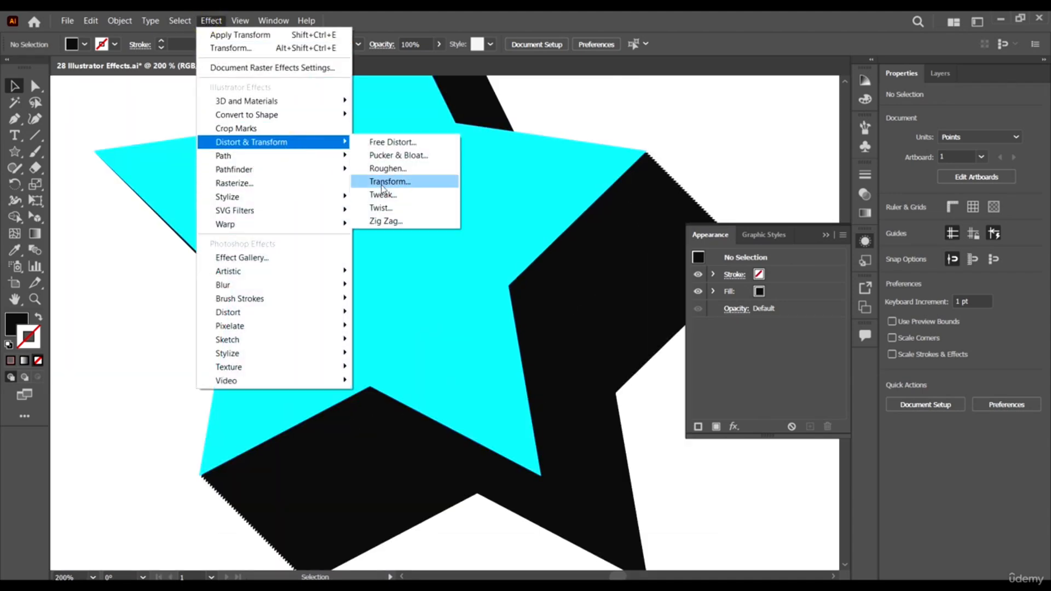
pyautogui.click(491, 349)
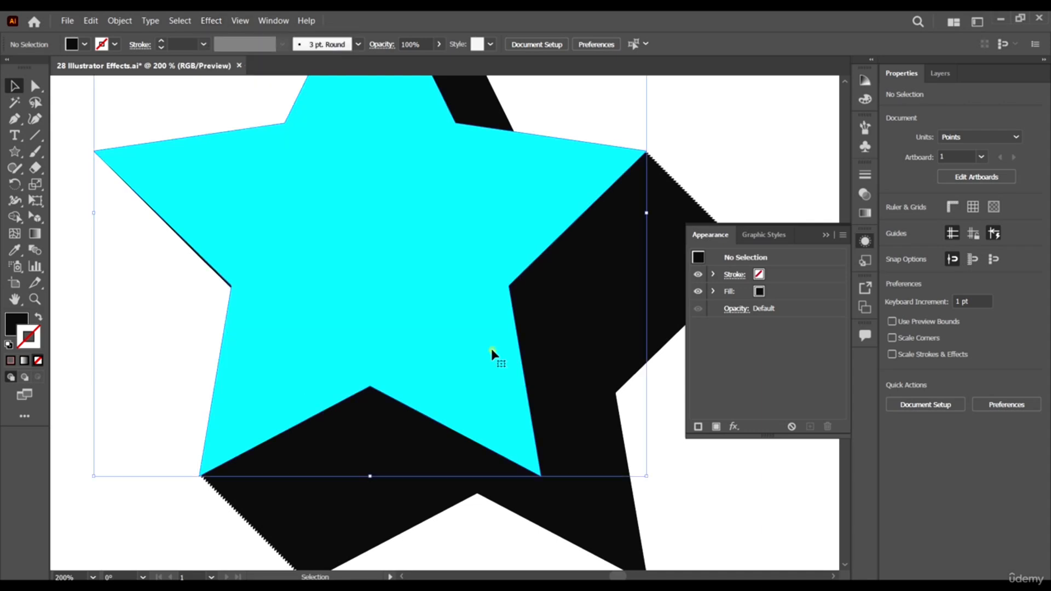
pyautogui.scroll(-3, 433, 272)
pyautogui.scroll(-2, 526, 400)
pyautogui.hotkey('ctrl', '+')
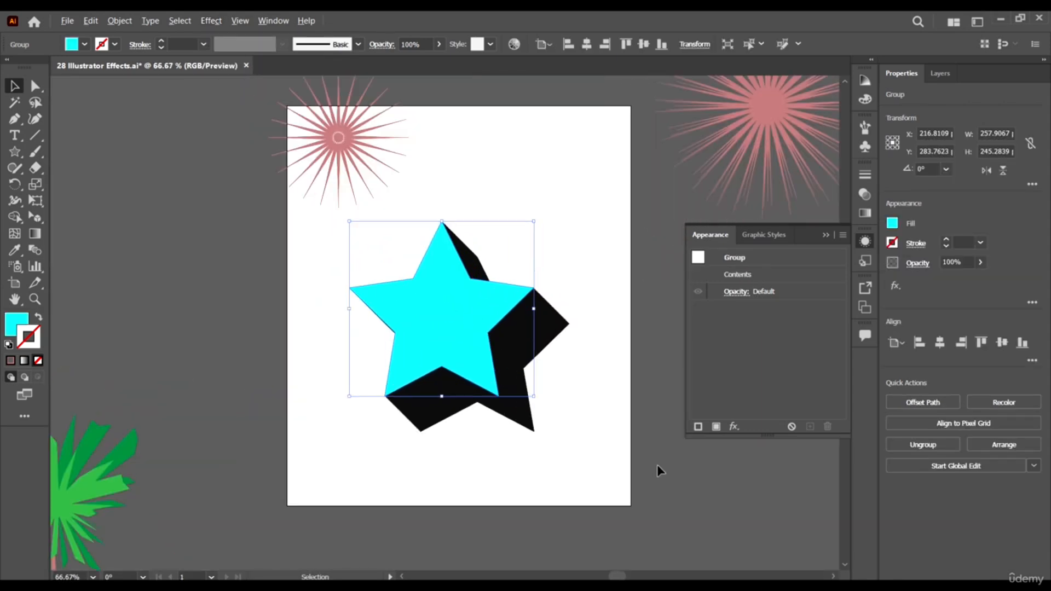
# - Select the cyan star together with its dark copies and delete them from the artboard
pyautogui.moveTo(586, 447); pyautogui.dragTo(440, 352)
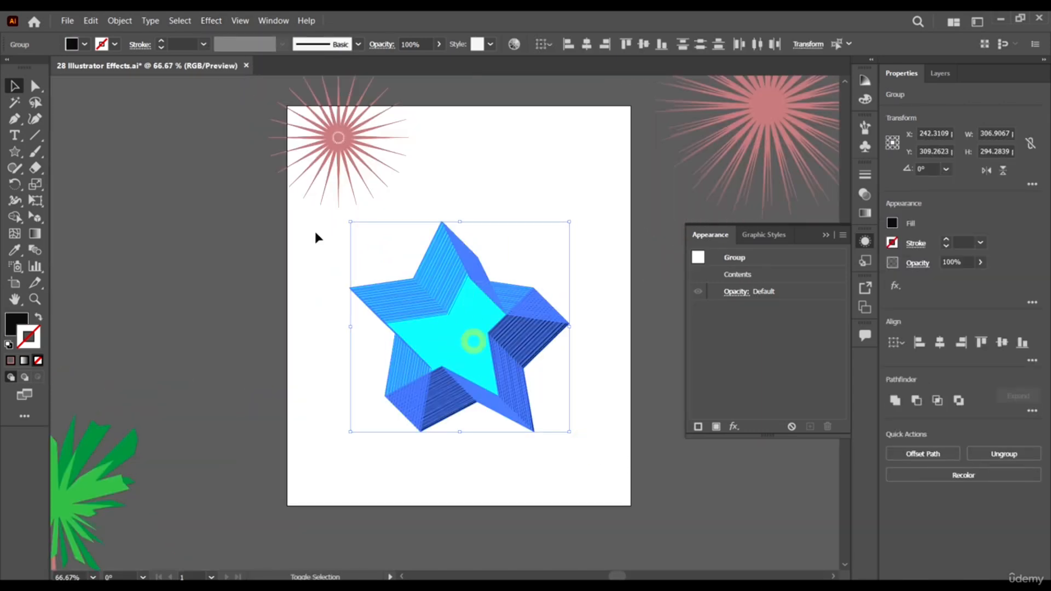
pyautogui.click(530, 209)
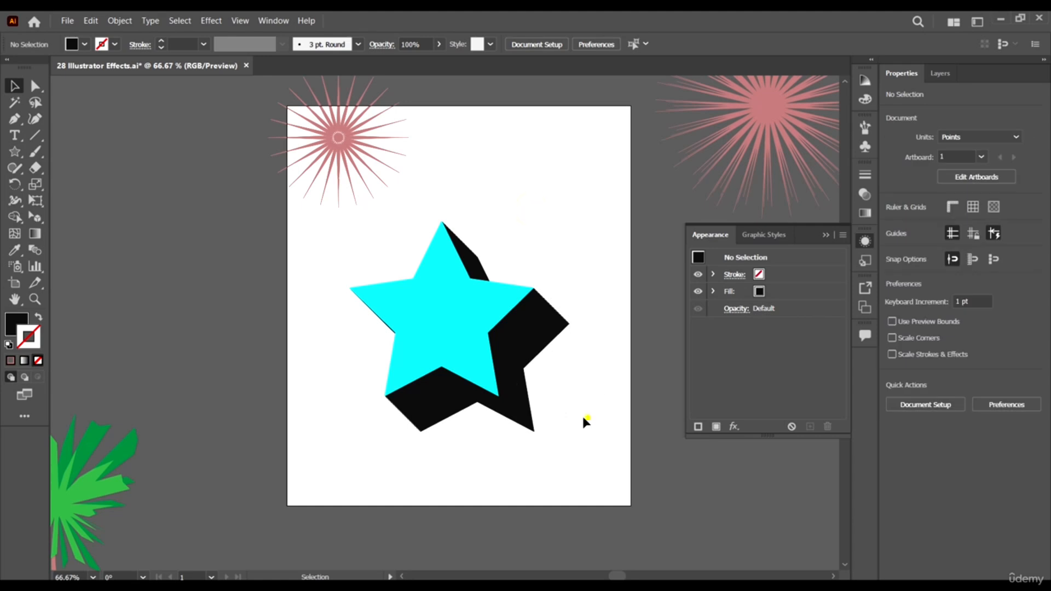
pyautogui.moveTo(584, 417); pyautogui.dragTo(442, 328)
pyautogui.press('Delete')
pyautogui.click(448, 326)
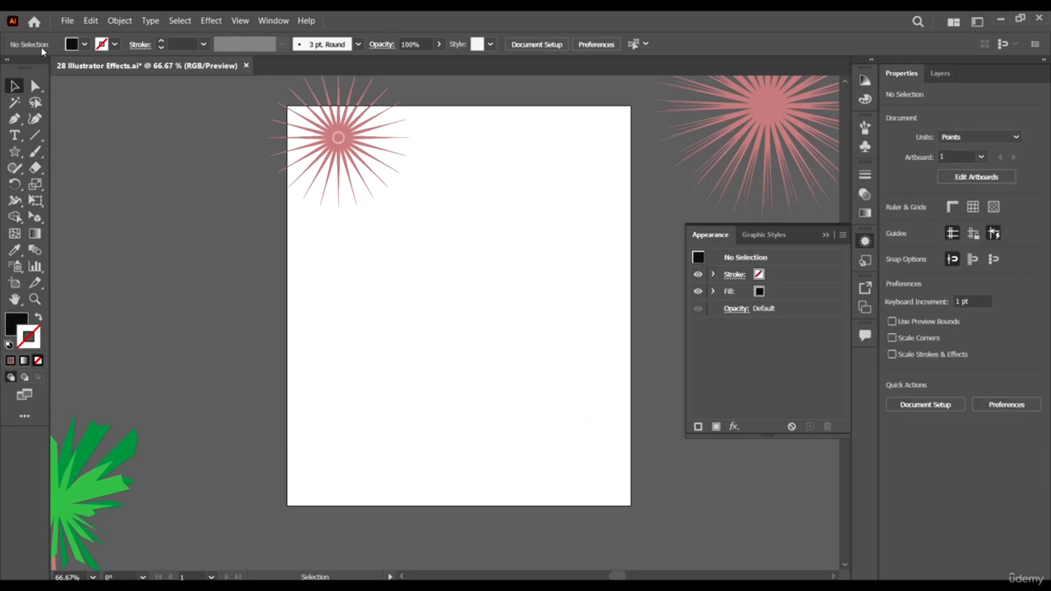
# - Draw a square about 230 pt wide with the Rectangle tool and move it toward the artboard's centre
pyautogui.scroll(1, 66, 205)
pyautogui.click(14, 152)
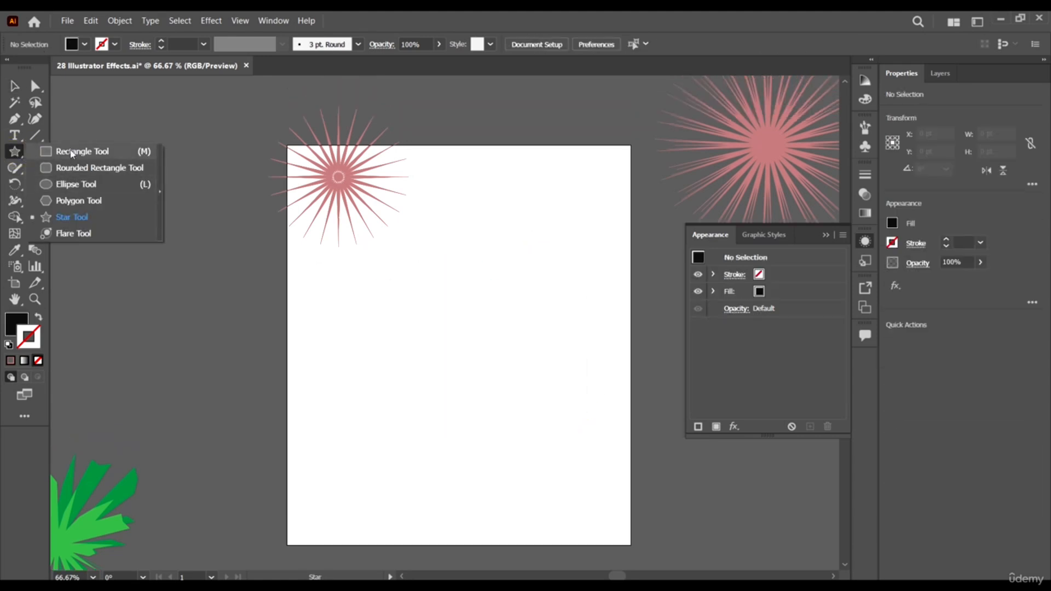
pyautogui.click(70, 149)
pyautogui.moveTo(329, 245); pyautogui.dragTo(494, 408)
pyautogui.press('v')
pyautogui.moveTo(427, 327); pyautogui.dragTo(490, 330)
# - Preview the Tweak effect on the square with a horizontal amount of 100 pt in Absolute mode
pyautogui.click(211, 20)
pyautogui.moveTo(264, 141)
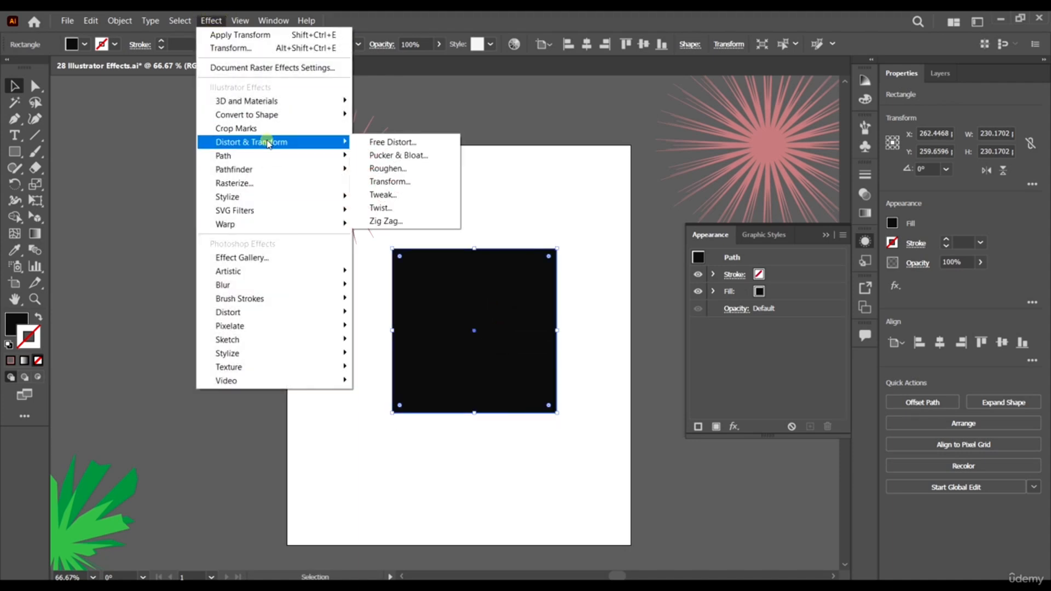
pyautogui.click(396, 195)
pyautogui.moveTo(516, 175); pyautogui.dragTo(723, 181)
pyautogui.moveTo(732, 239); pyautogui.dragTo(778, 236)
pyautogui.click(740, 274)
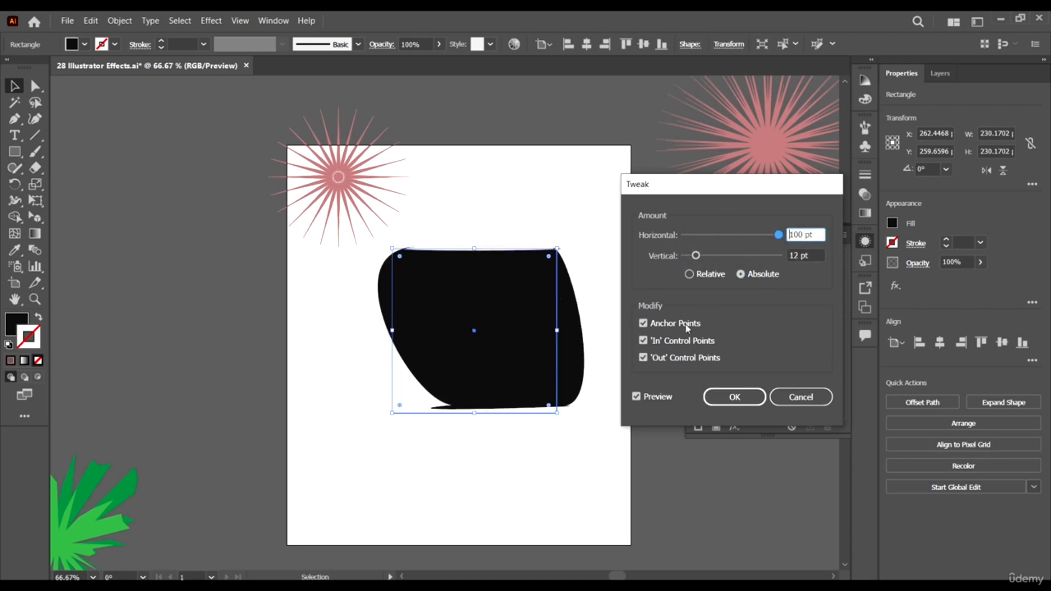
# - Try limiting the Tweak to anchor points, without the In and Out control points, at 20 pt horizontal
pyautogui.click(650, 326)
pyautogui.click(650, 341)
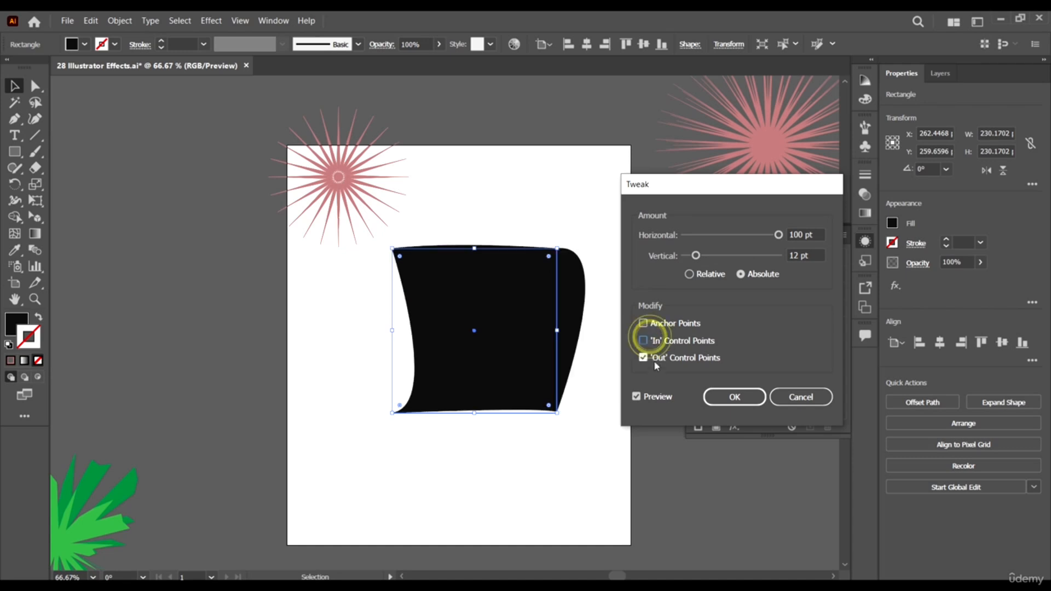
pyautogui.click(653, 358)
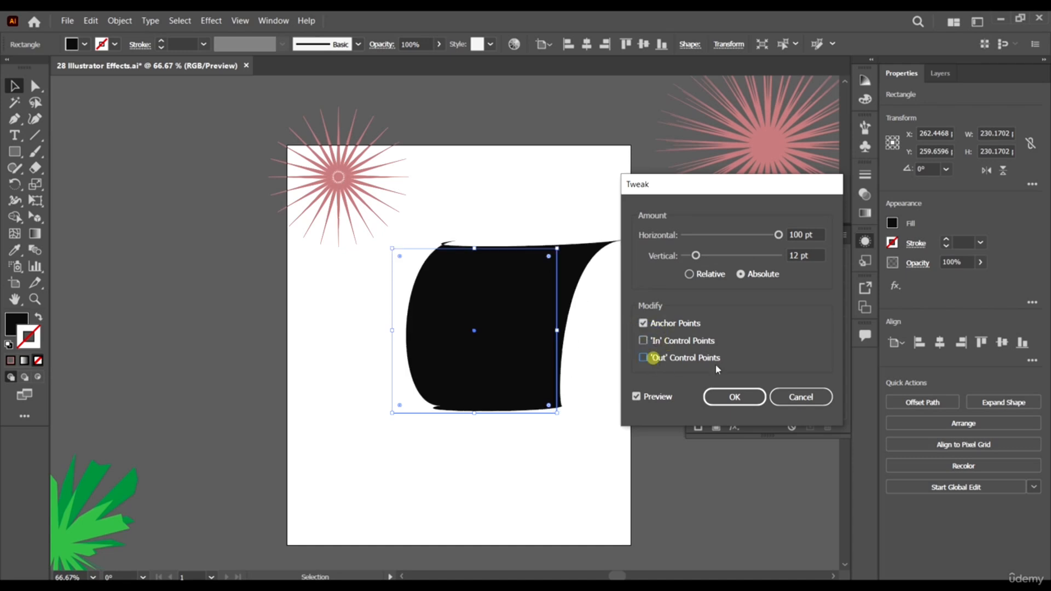
pyautogui.click(730, 233)
pyautogui.moveTo(727, 235); pyautogui.dragTo(703, 235)
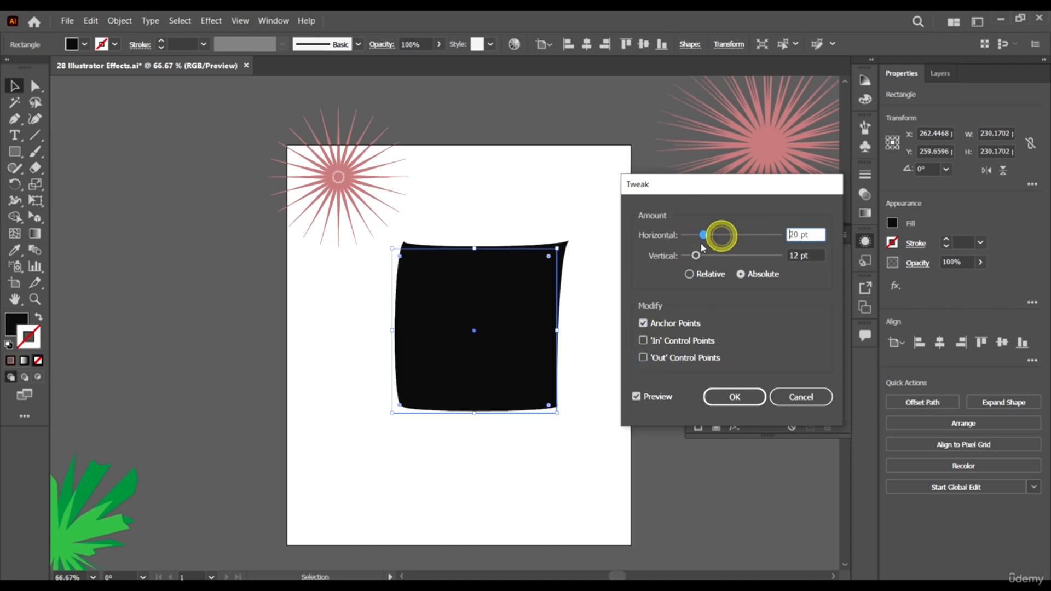
# - Try Relative Tweak amounts of 77% horizontal and 90% vertical, and cancel the effect
pyautogui.click(737, 255)
pyautogui.click(698, 275)
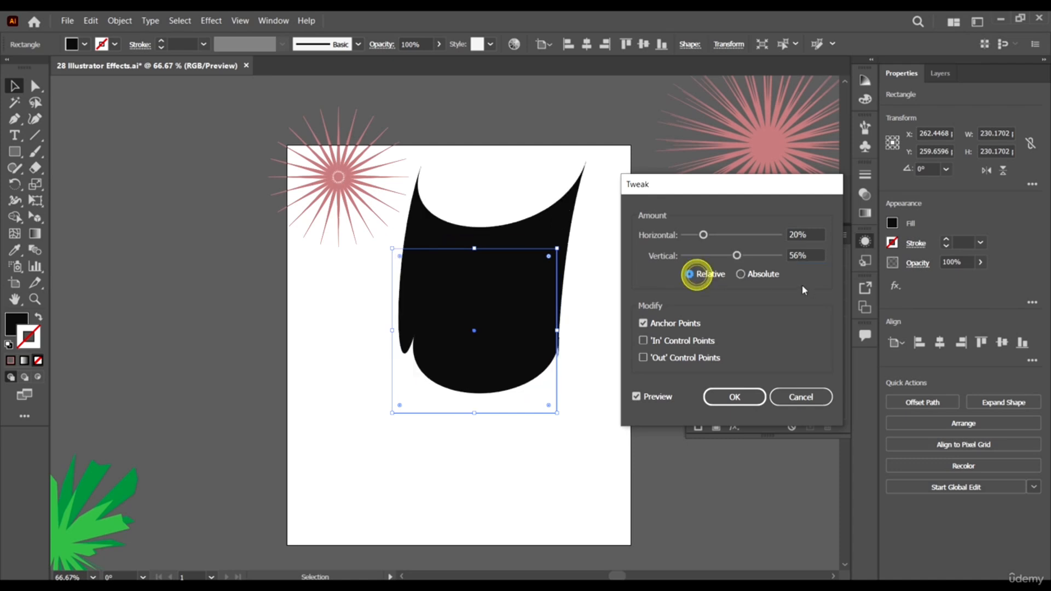
pyautogui.click(769, 255)
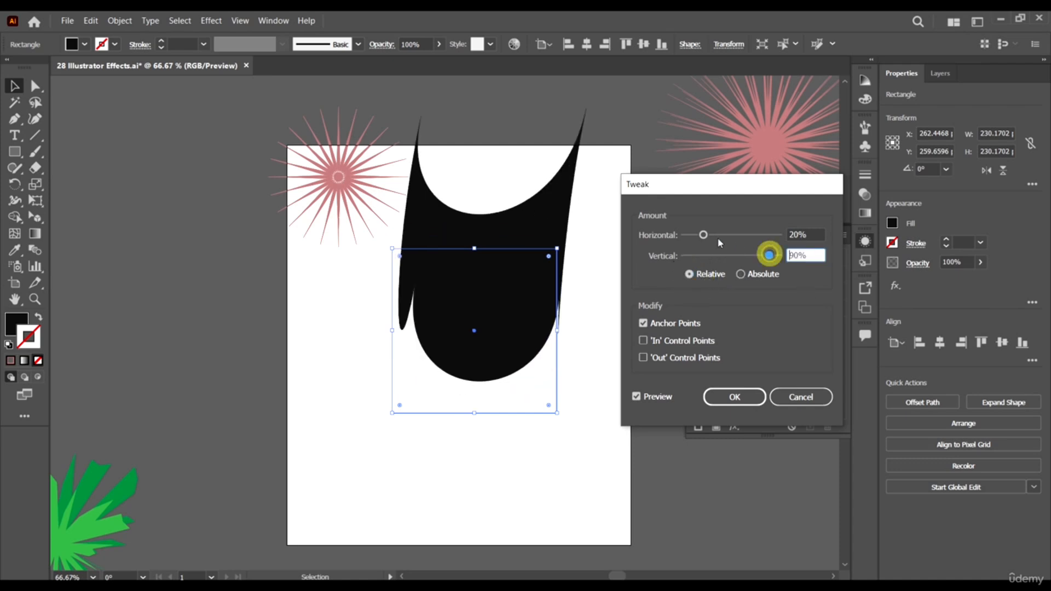
pyautogui.click(756, 234)
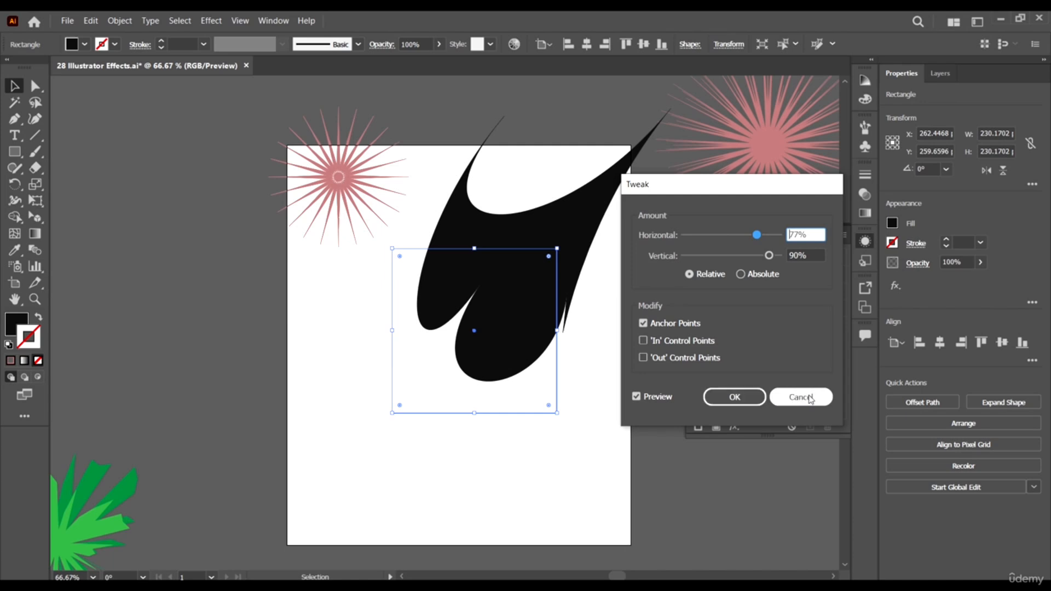
pyautogui.click(805, 396)
# - Preview the Twist effect on the black square and raise its angle to 330°
pyautogui.click(211, 21)
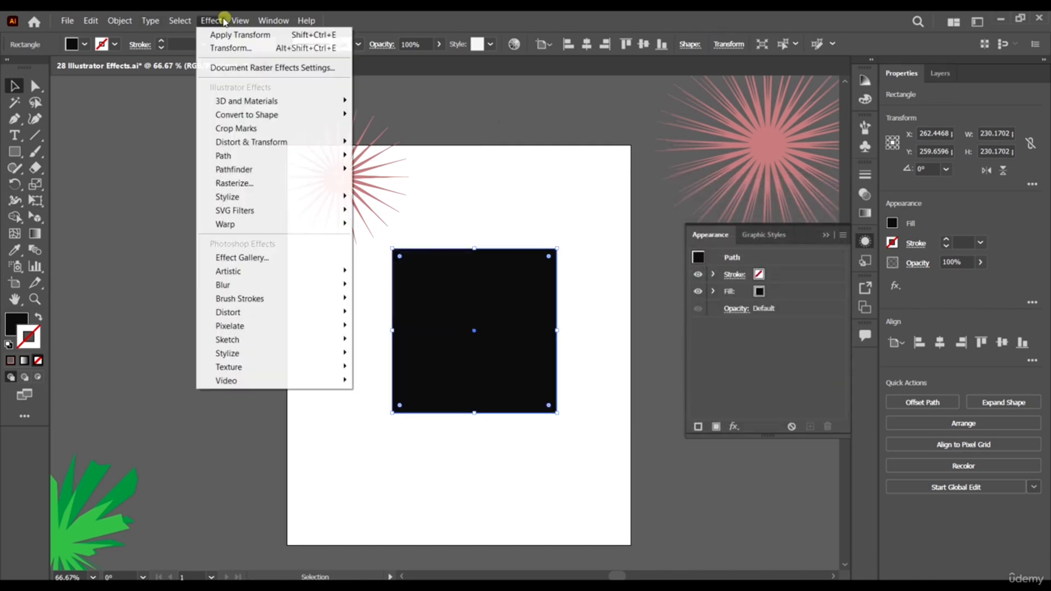
pyautogui.click(280, 142)
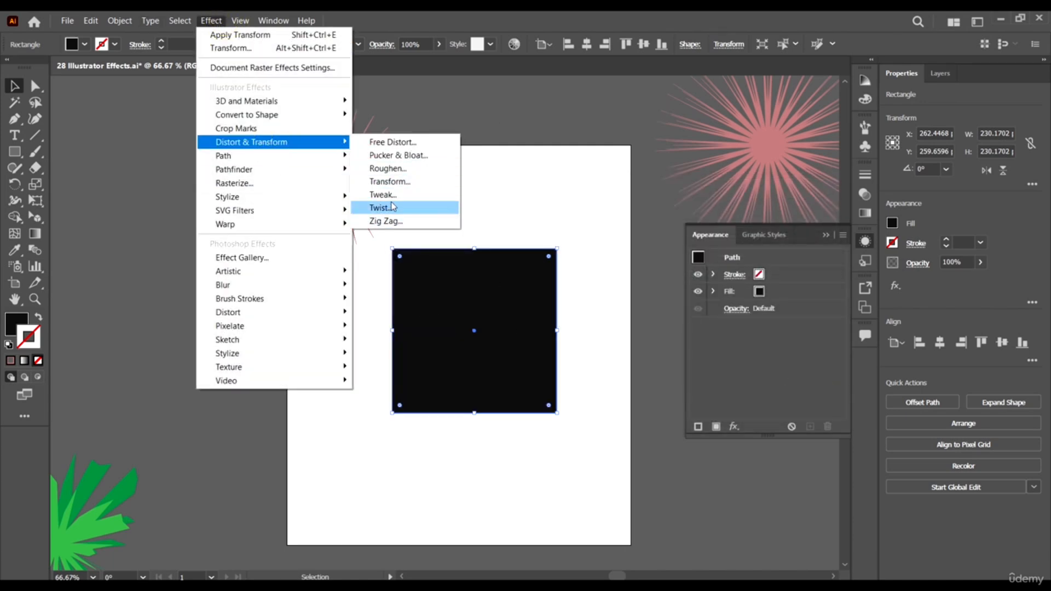
pyautogui.click(395, 209)
pyautogui.moveTo(679, 187); pyautogui.dragTo(744, 187)
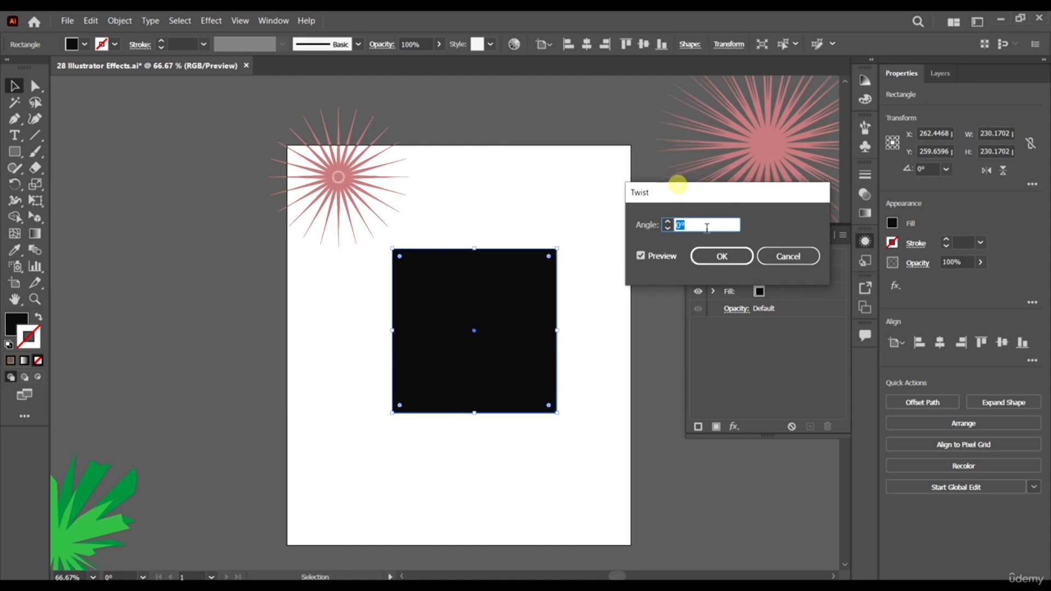
pyautogui.click(669, 221)
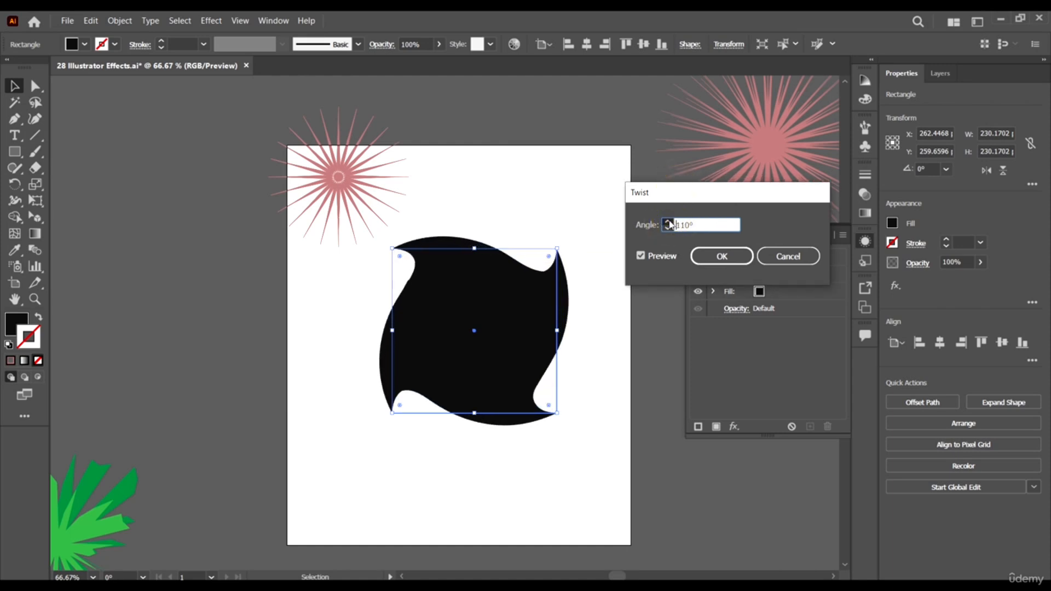
pyautogui.moveTo(670, 224); pyautogui.dragTo(670, 224)
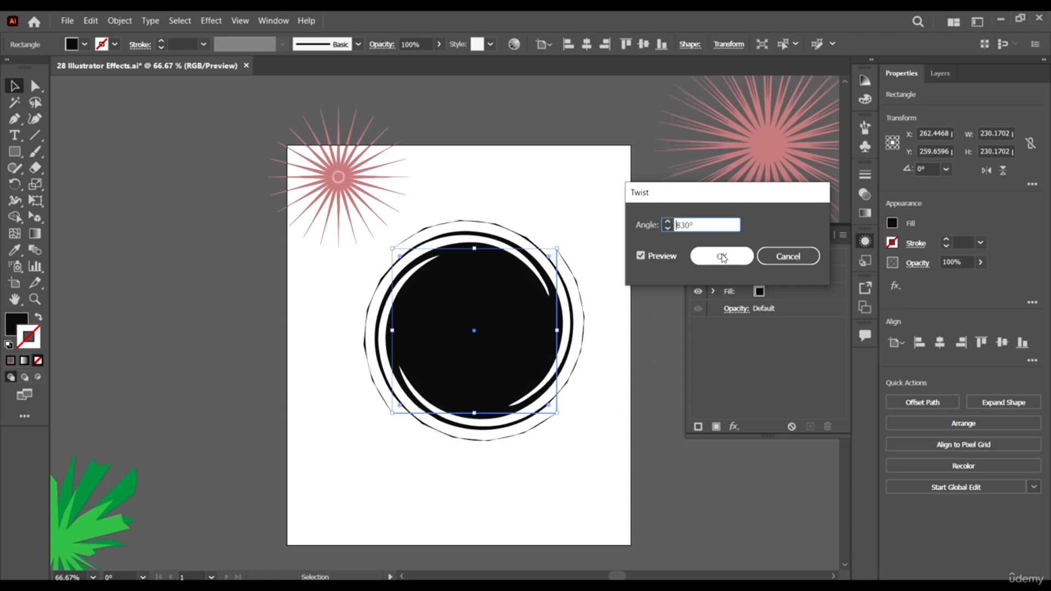
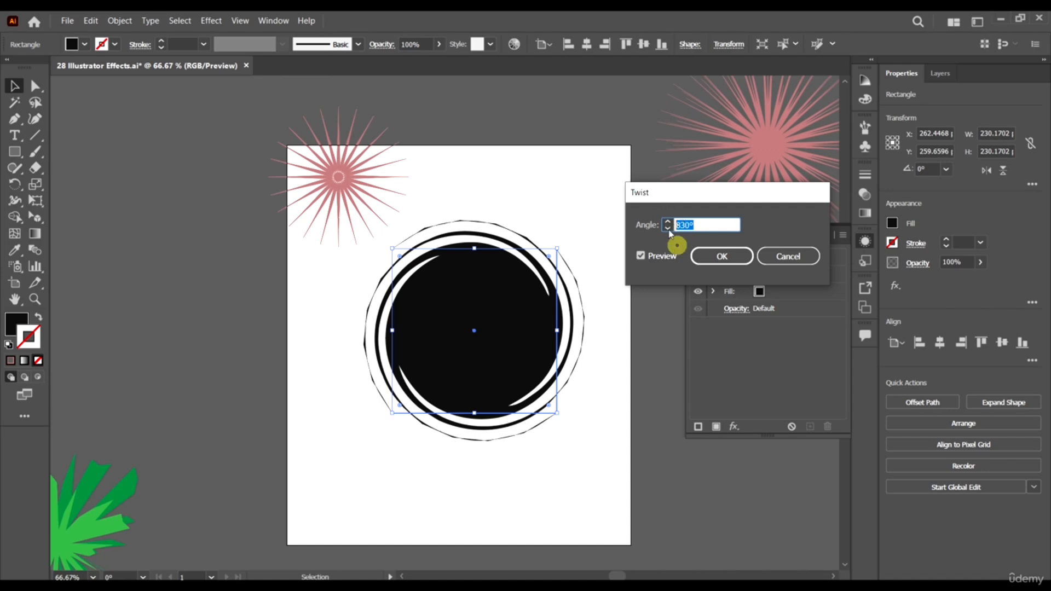
# - Apply the Twist effect at 830° to the black square and reposition the twisted shape on the artboard
pyautogui.click(721, 265)
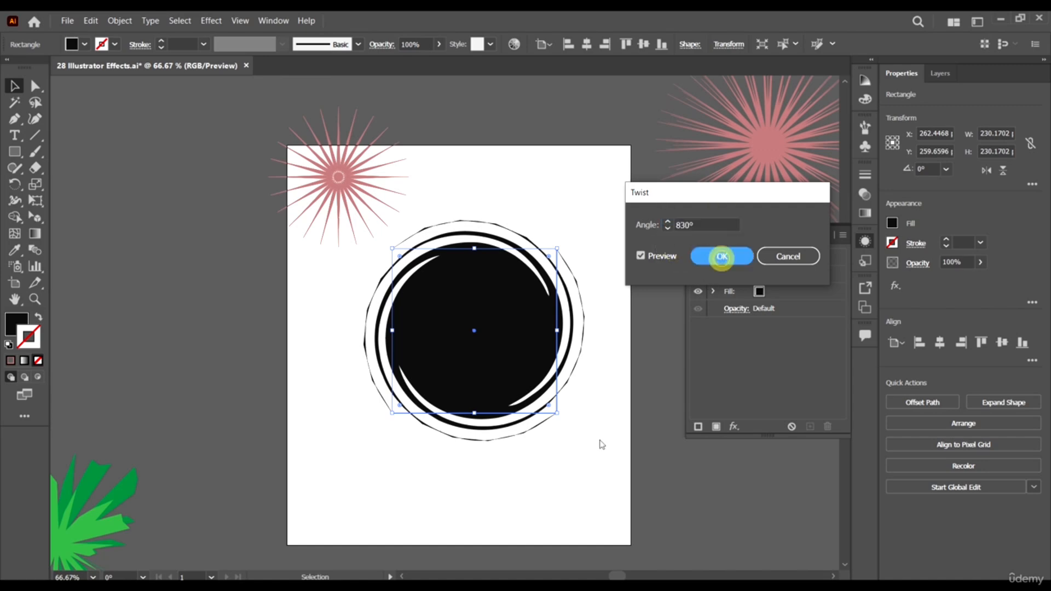
pyautogui.click(731, 253)
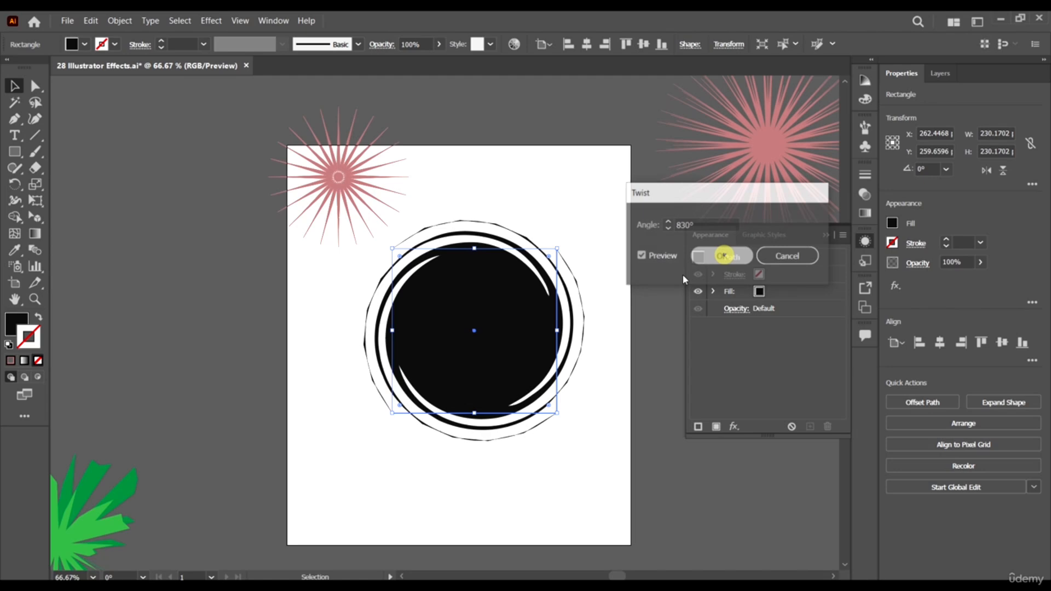
pyautogui.click(594, 403)
pyautogui.moveTo(481, 322); pyautogui.dragTo(491, 365)
pyautogui.moveTo(509, 373); pyautogui.dragTo(500, 325)
pyautogui.scroll(1, 499, 299)
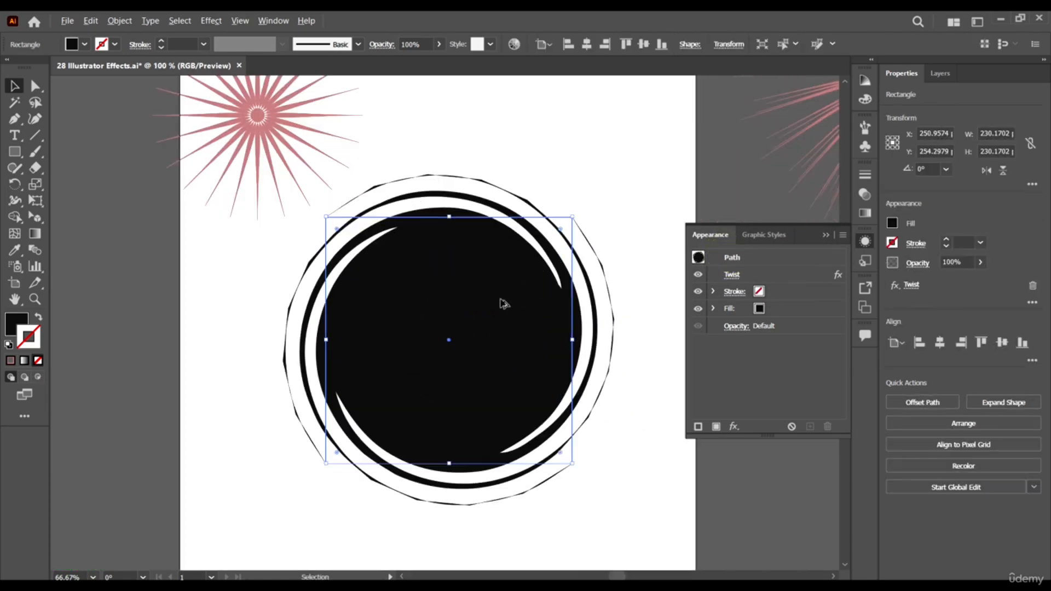
pyautogui.scroll(-2, 497, 299)
# - Draw a black five-pointed star about 241 pt wide and 229 pt high in the artboard's lower-left area
pyautogui.click(17, 154)
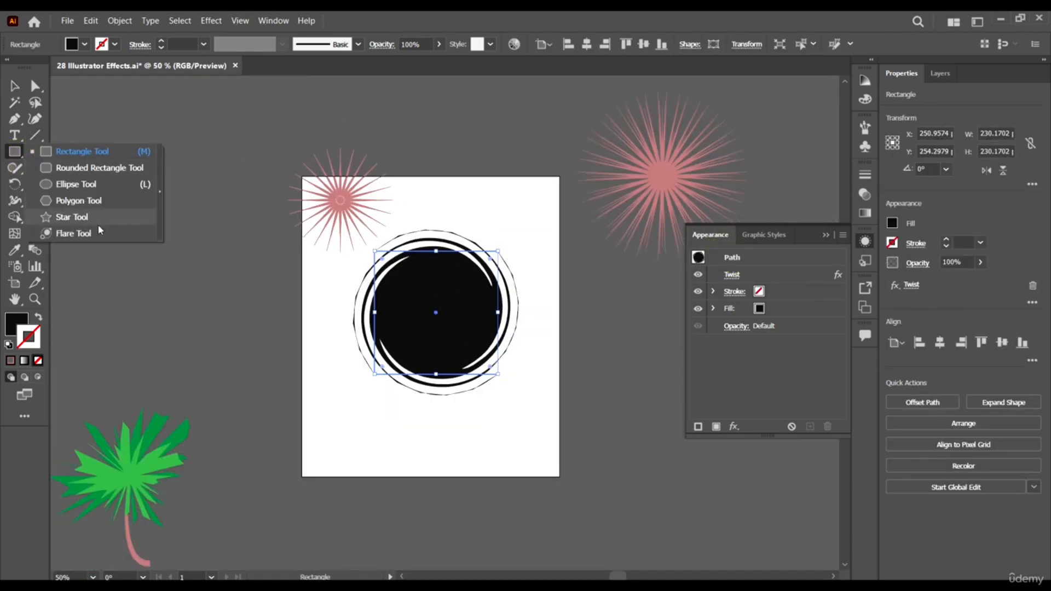
pyautogui.click(94, 219)
pyautogui.moveTo(359, 419); pyautogui.dragTo(410, 463)
pyautogui.press('v')
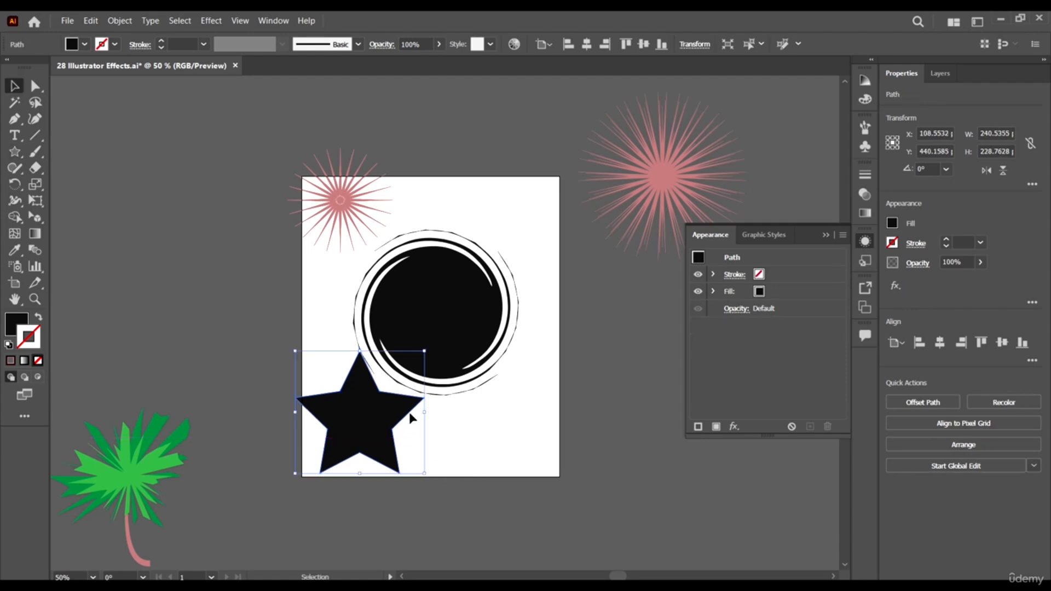
# - Delete the twisted square and move the star to the middle of the artboard
pyautogui.moveTo(464, 324); pyautogui.dragTo(235, 274)
pyautogui.press('Delete')
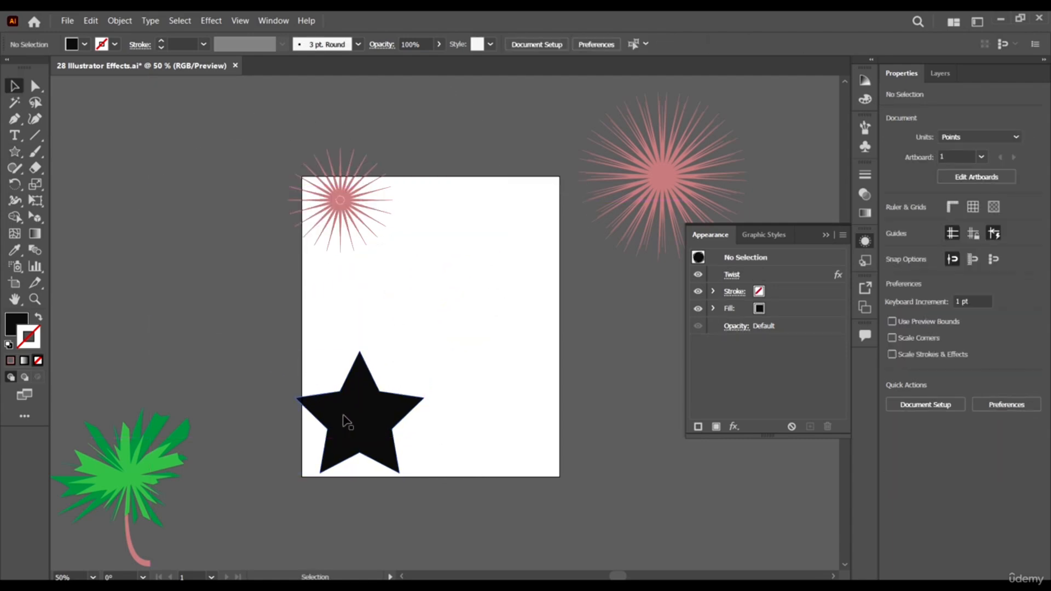
pyautogui.moveTo(395, 419); pyautogui.dragTo(466, 338)
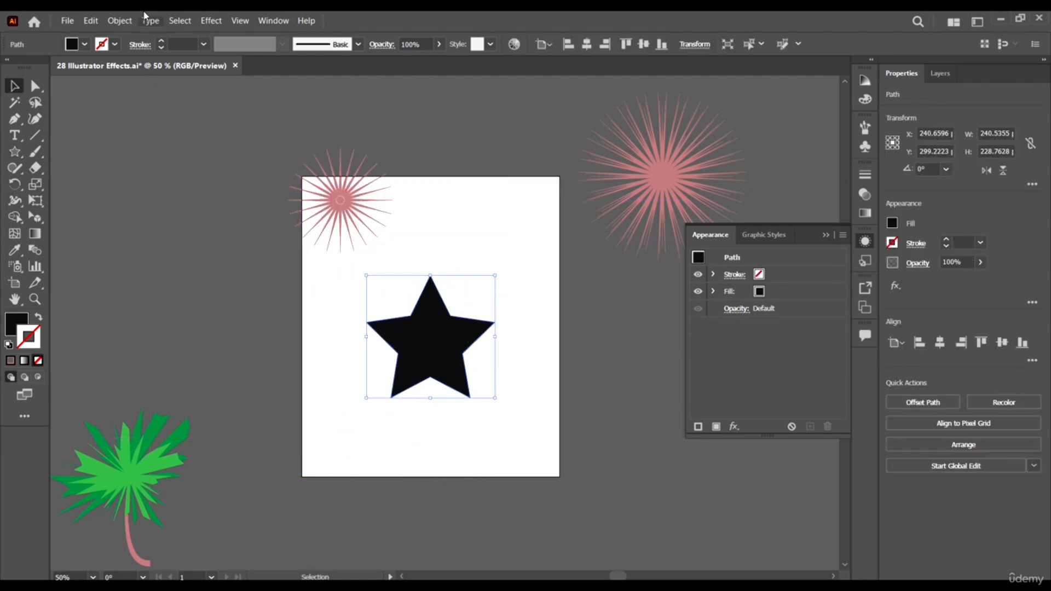
# - Apply the Twist effect to the star with an angle of 360°
pyautogui.click(212, 20)
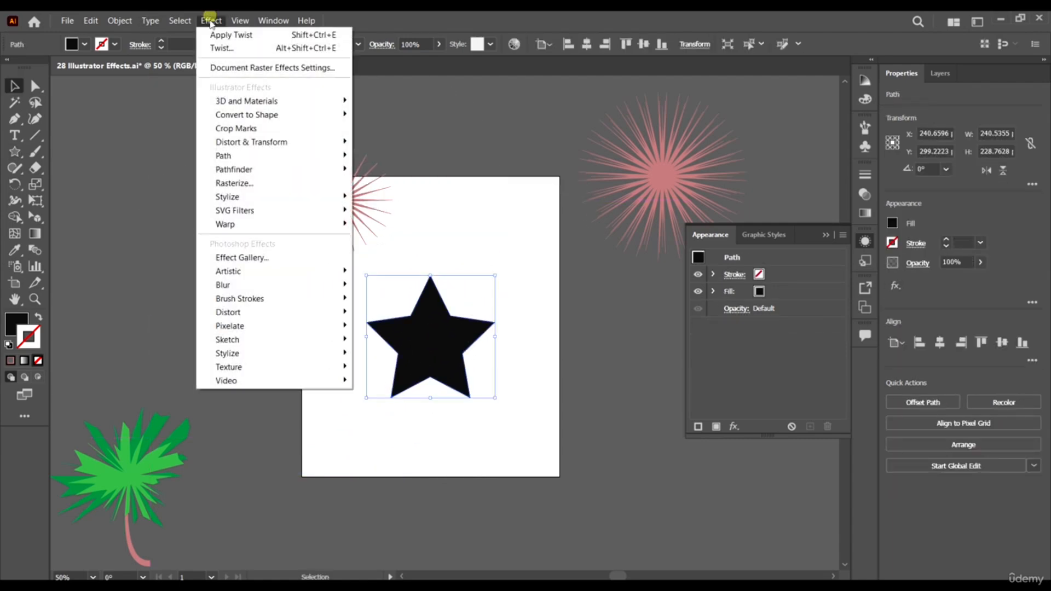
pyautogui.click(282, 141)
pyautogui.click(402, 209)
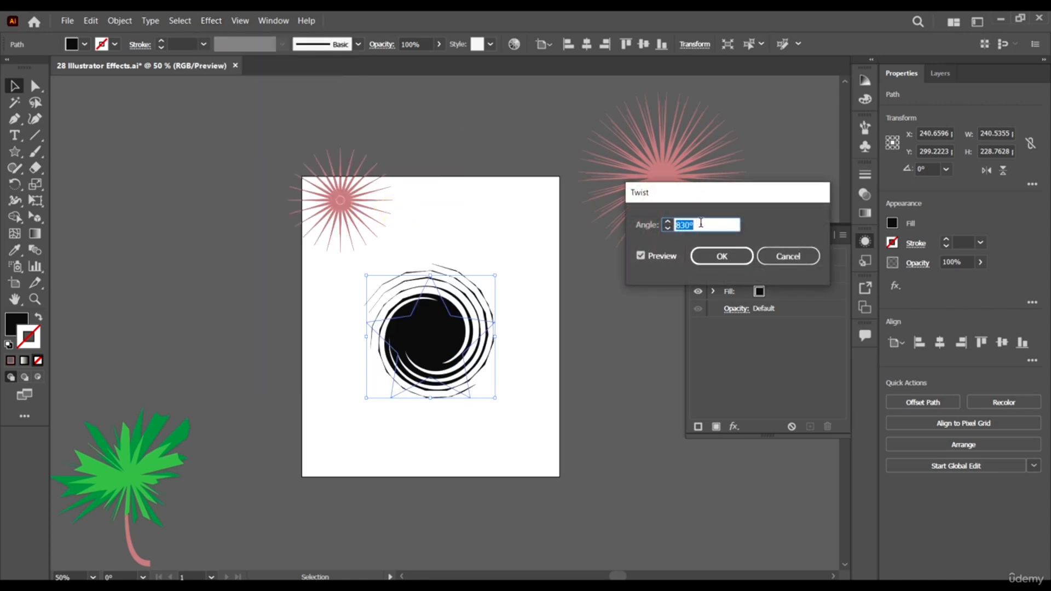
pyautogui.write('360')
pyautogui.click(659, 255)
pyautogui.click(659, 256)
pyautogui.click(709, 257)
pyautogui.click(616, 371)
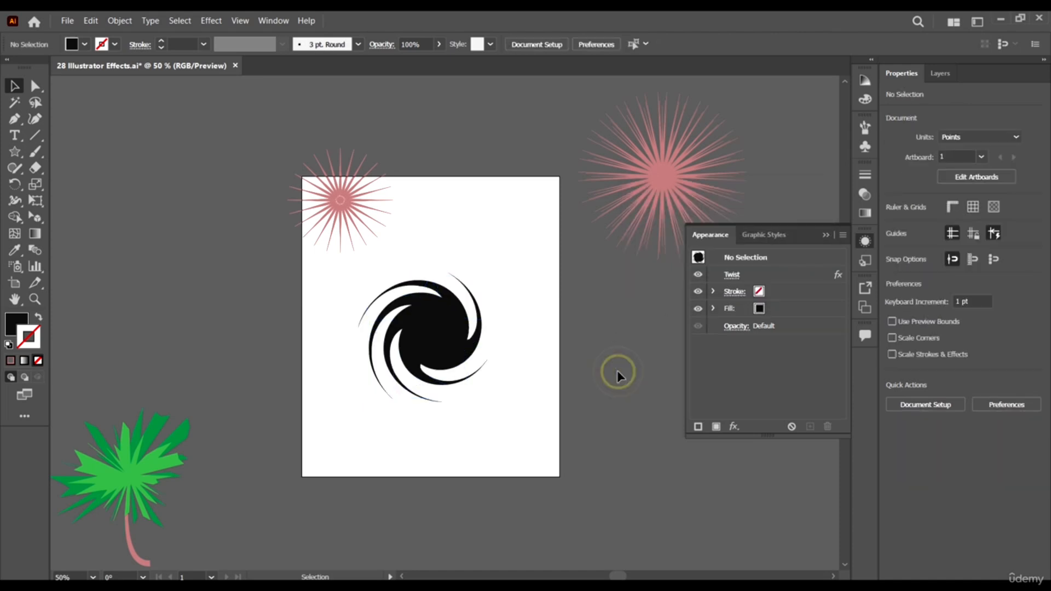
# - Move the twisted star off the artboard to its left and draw a black square about 208 pt wide near the artboard's centre
pyautogui.moveTo(426, 338); pyautogui.dragTo(240, 276)
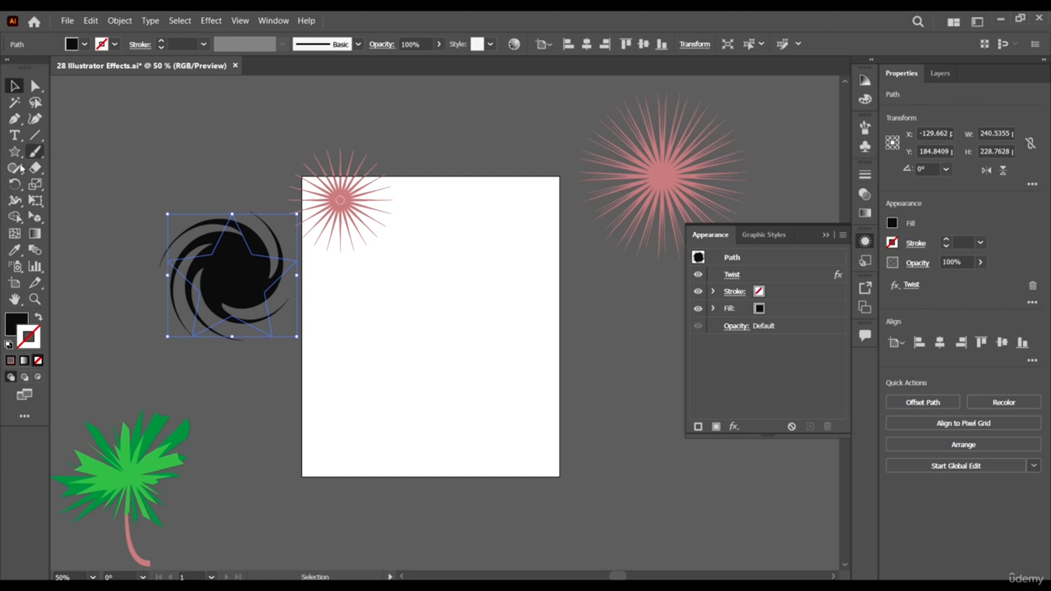
pyautogui.moveTo(16, 153)
pyautogui.mouseDown()
pyautogui.moveTo(65, 169)
pyautogui.moveTo(60, 150)
pyautogui.mouseUp()
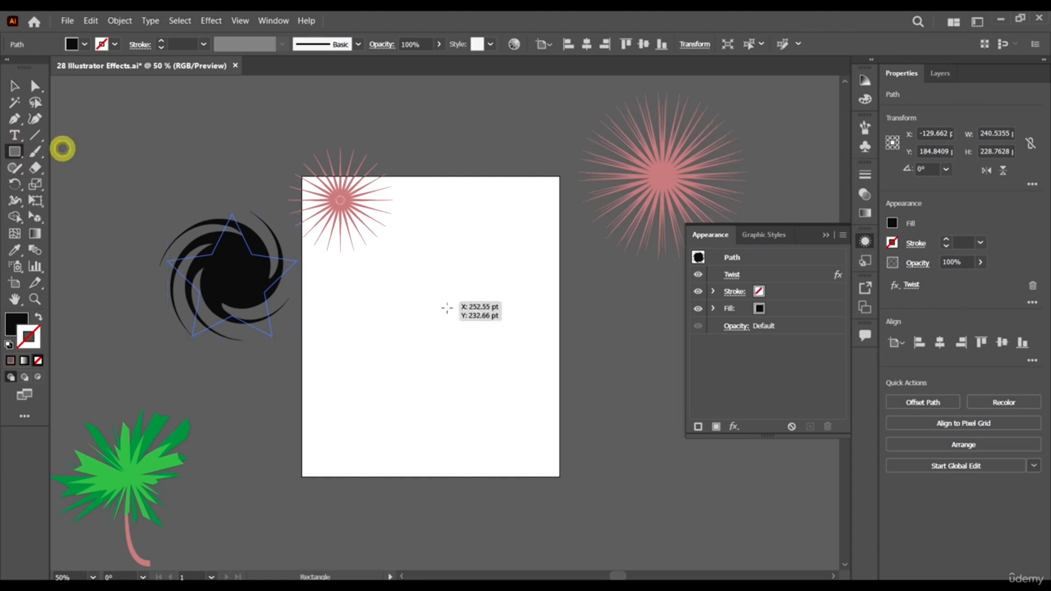
pyautogui.moveTo(384, 286)
pyautogui.mouseDown()
pyautogui.moveTo(434, 366)
pyautogui.moveTo(497, 397)
pyautogui.mouseUp()
pyautogui.press('v')
pyautogui.moveTo(424, 341)
pyautogui.mouseDown()
pyautogui.moveTo(438, 335)
pyautogui.moveTo(431, 324)
pyautogui.mouseUp()
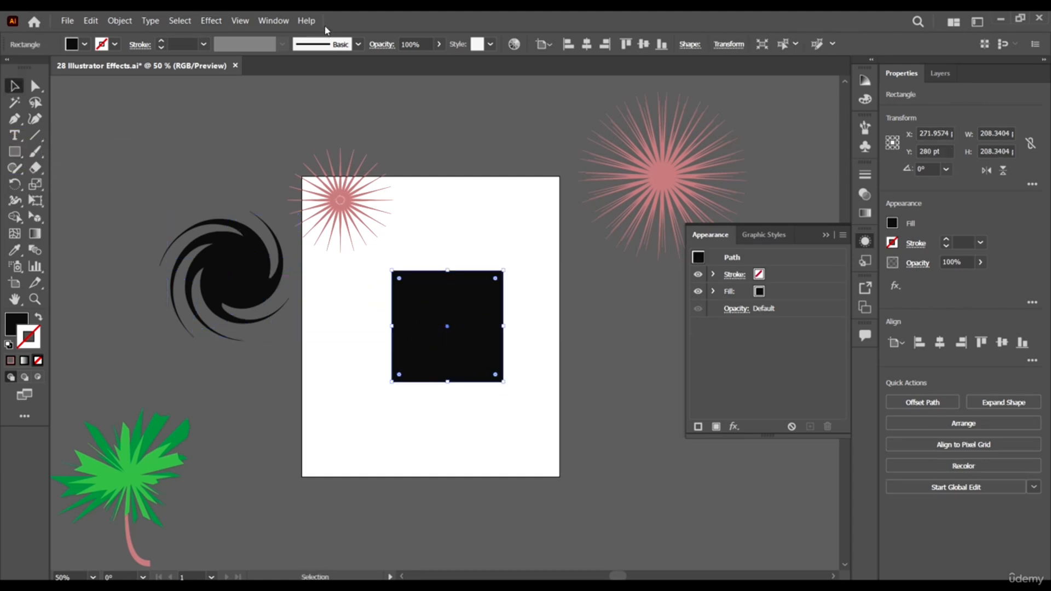
# - Preview the Zig Zag effect on the square with a Relative size of 41%
pyautogui.click(211, 21)
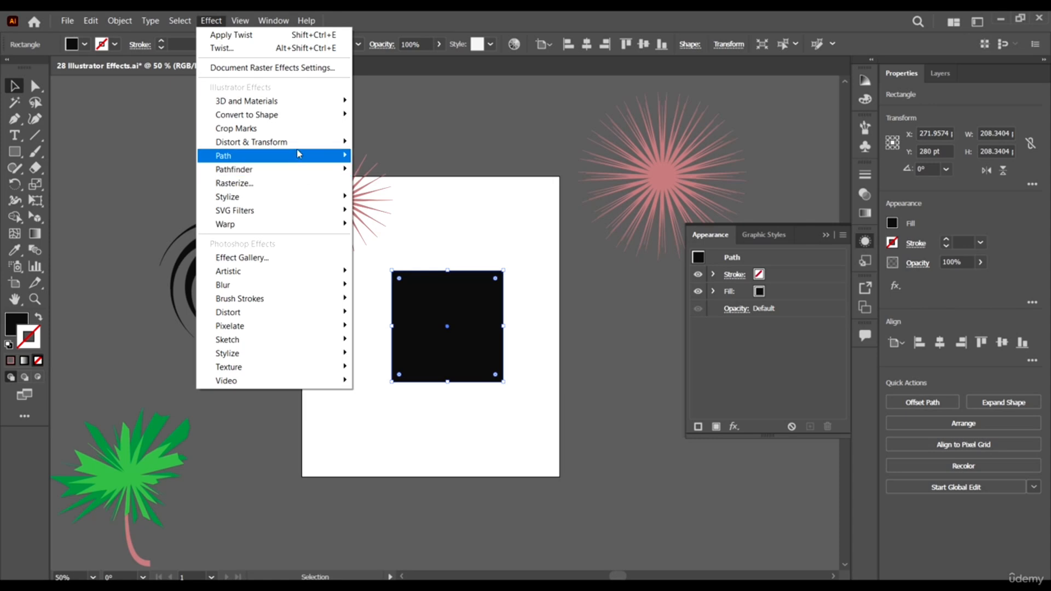
pyautogui.moveTo(300, 144)
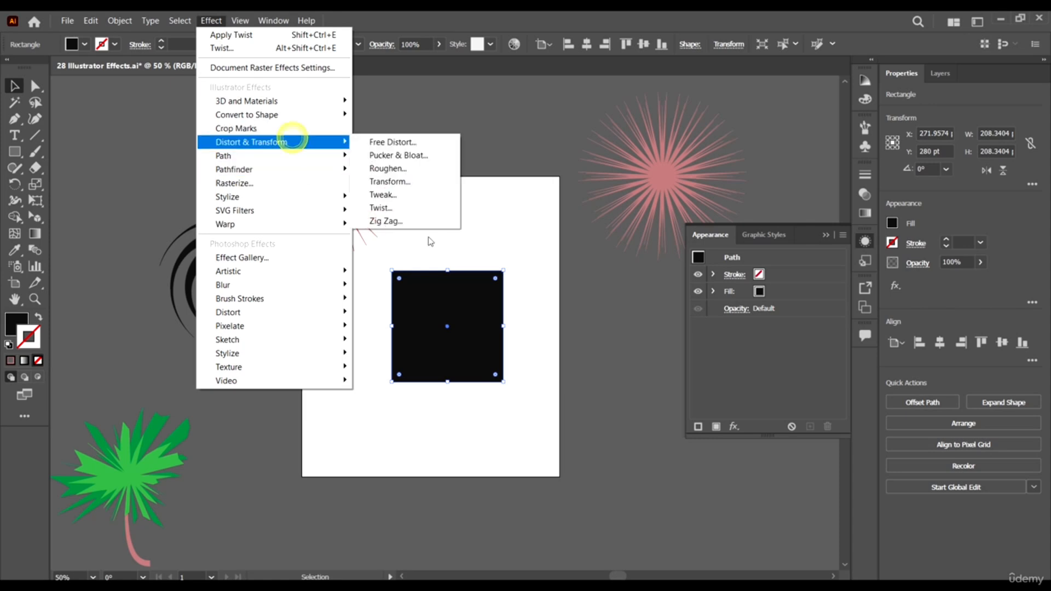
pyautogui.click(385, 224)
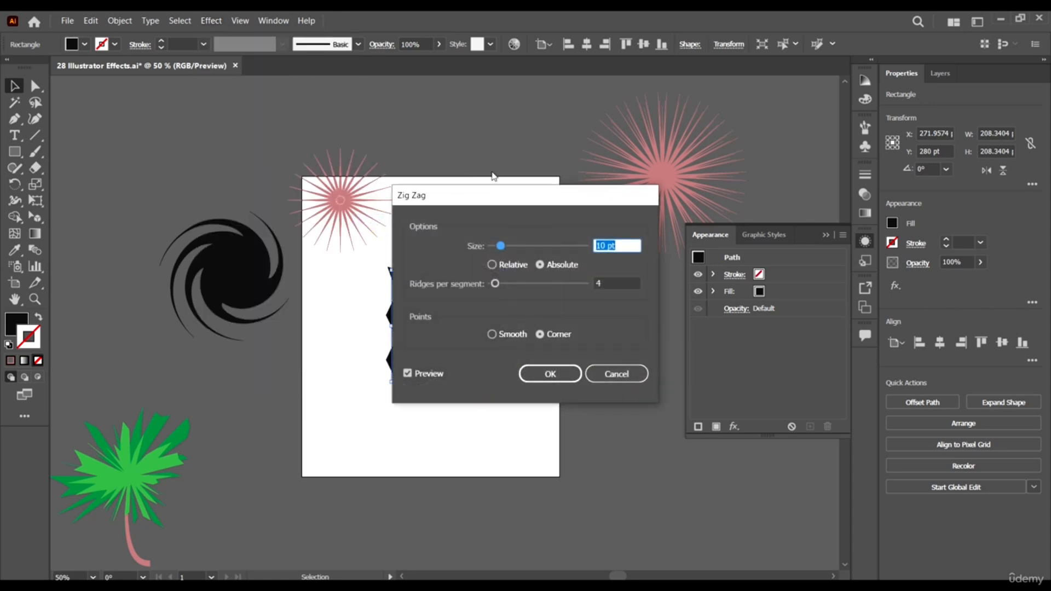
pyautogui.moveTo(505, 198); pyautogui.dragTo(636, 190)
pyautogui.moveTo(631, 237); pyautogui.dragTo(664, 241)
pyautogui.click(625, 258)
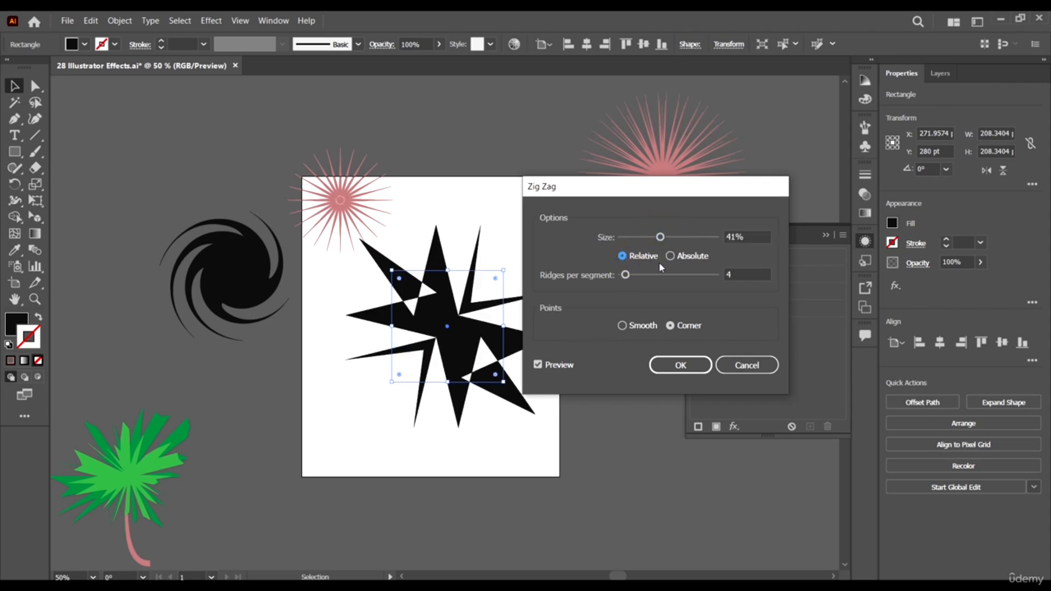
# - Switch the Zig Zag to an Absolute size of 20 pt with 63 ridges per segment
pyautogui.click(681, 258)
pyautogui.moveTo(665, 236); pyautogui.dragTo(636, 237)
pyautogui.moveTo(626, 274); pyautogui.dragTo(682, 281)
pyautogui.moveTo(678, 239); pyautogui.dragTo(638, 237)
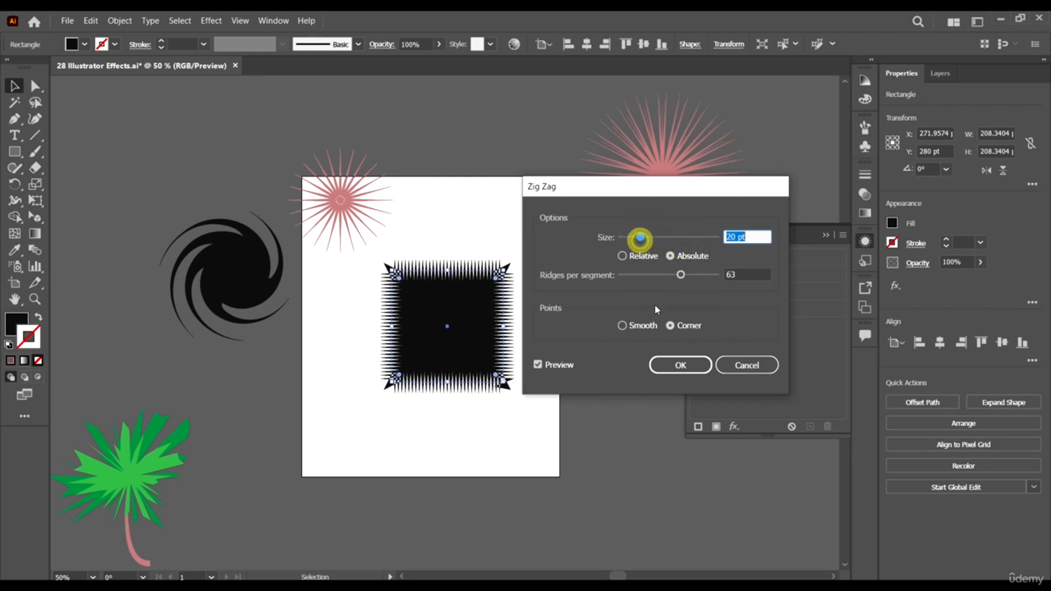
# - Compare Smooth and Corner points, reduce the Zig Zag to 12 ridges per segment, and apply it with Smooth points
pyautogui.click(639, 326)
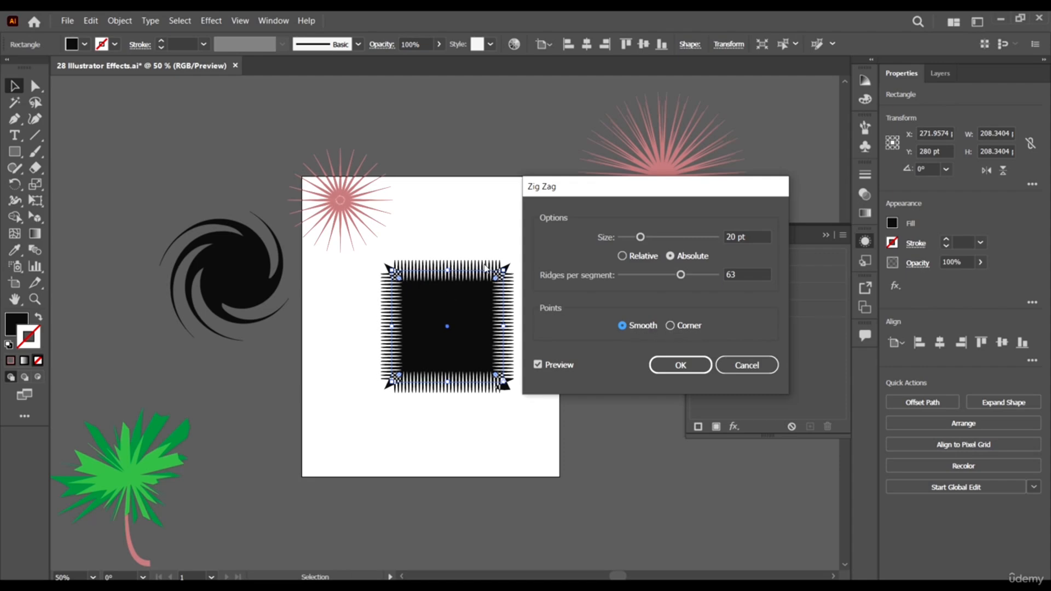
pyautogui.click(670, 328)
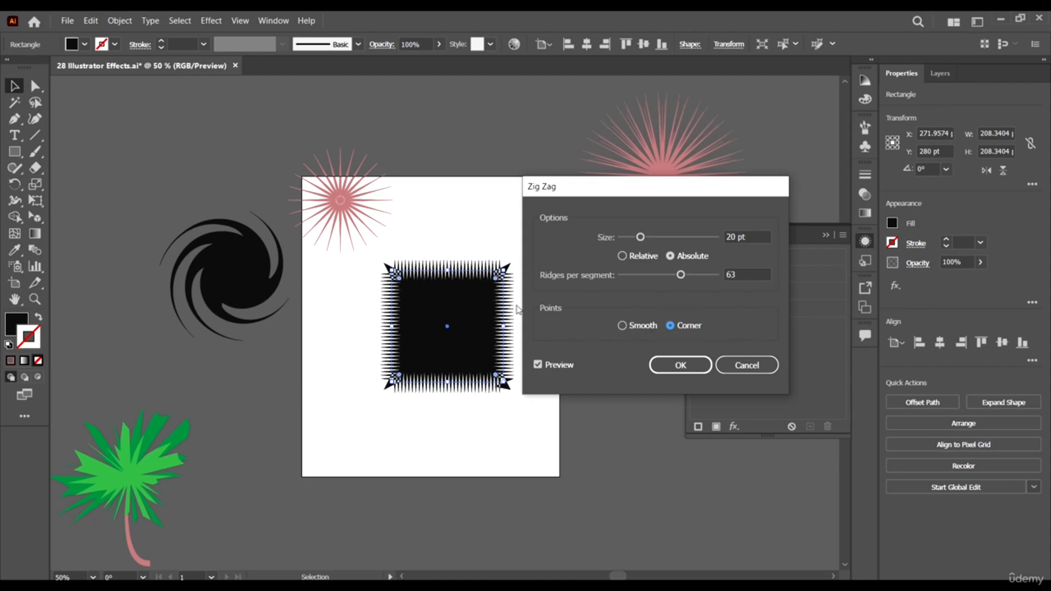
pyautogui.moveTo(653, 279); pyautogui.dragTo(634, 280)
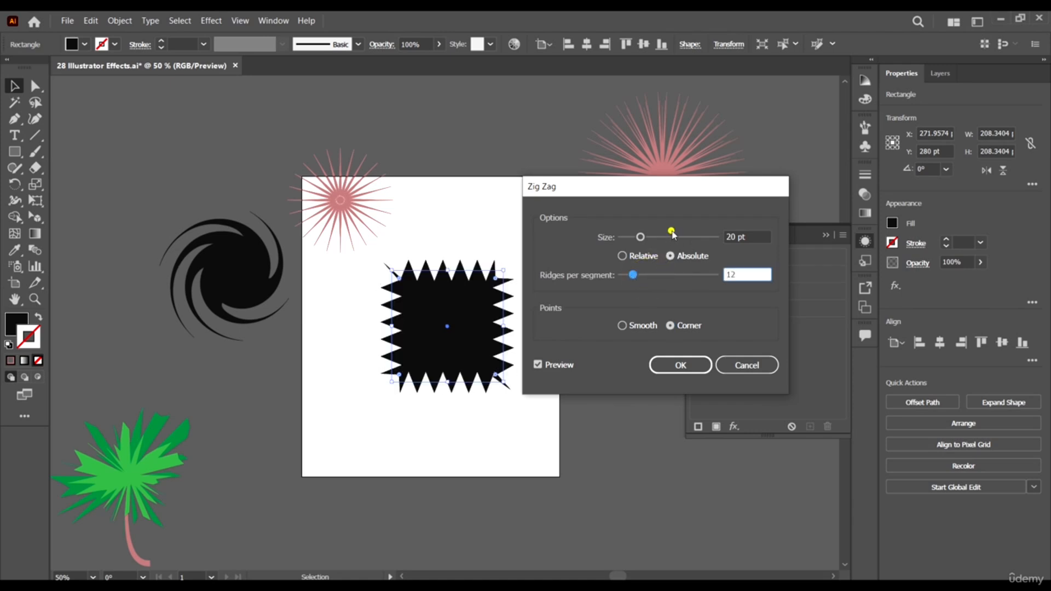
pyautogui.moveTo(673, 235); pyautogui.dragTo(640, 236)
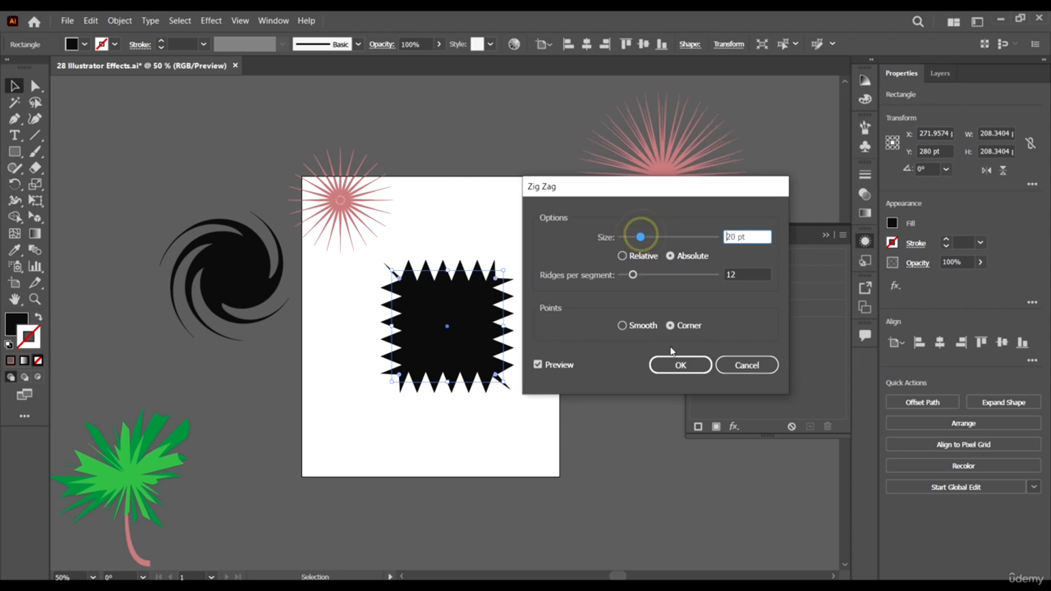
pyautogui.click(624, 325)
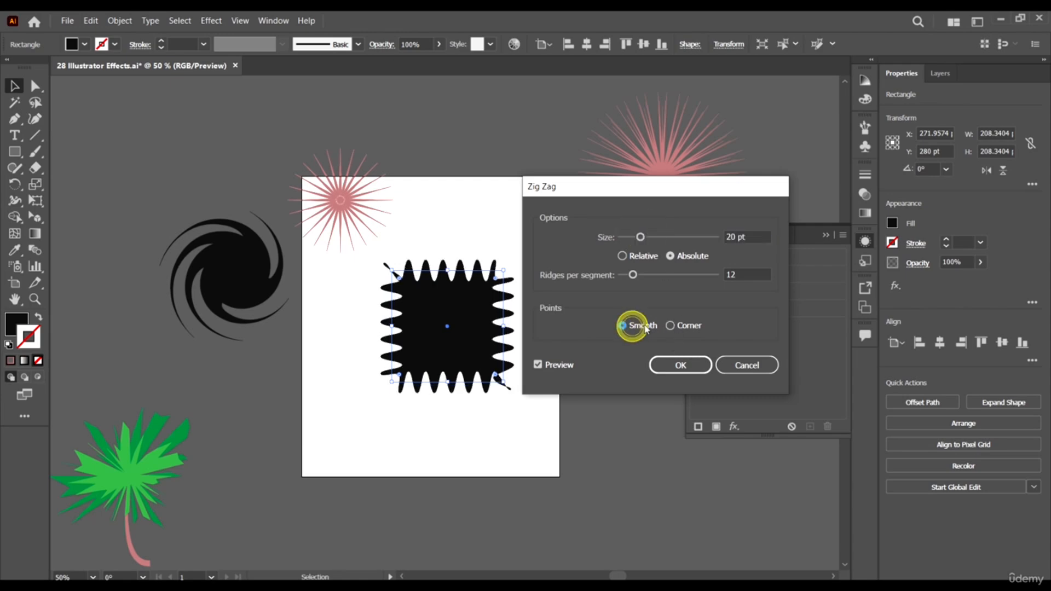
pyautogui.click(690, 366)
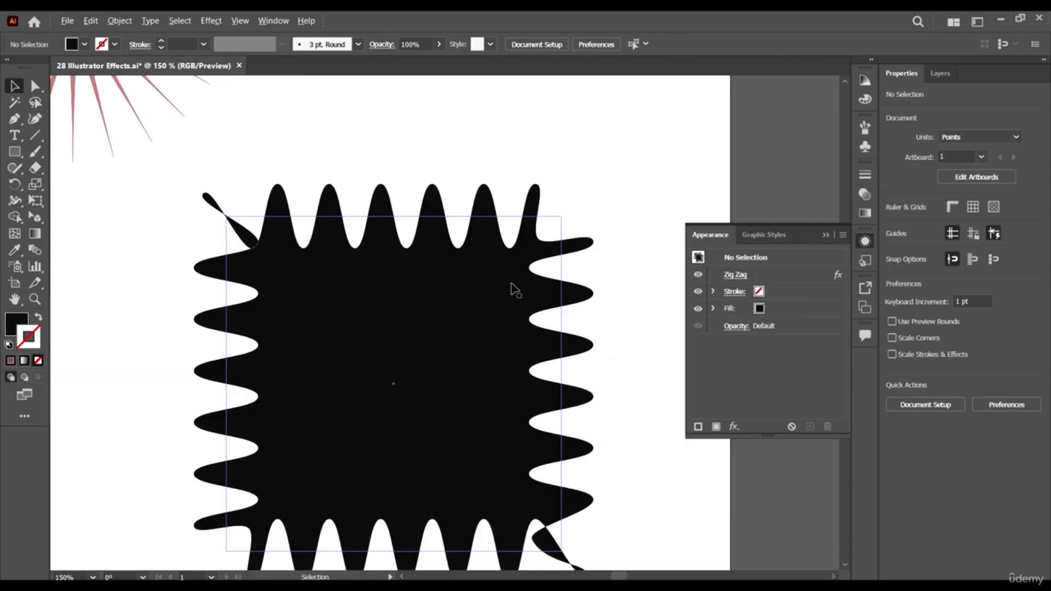
pyautogui.scroll(-4, 512, 286)
pyautogui.scroll(2, 517, 319)
# - Expand the zigzag square's appearance into an editable path and reposition it on the artboard
pyautogui.click(469, 286)
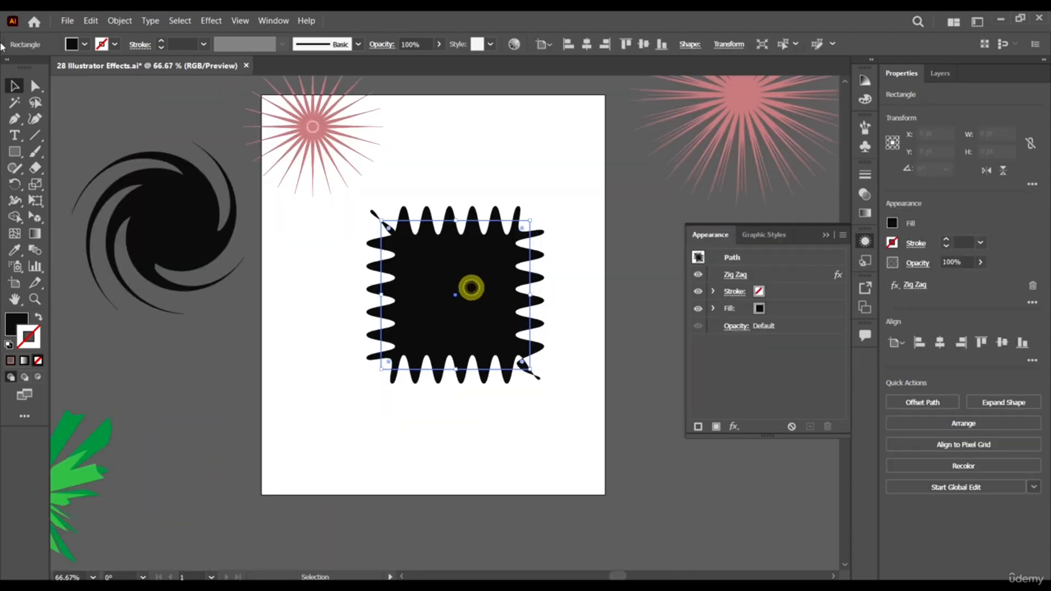
pyautogui.click(119, 20)
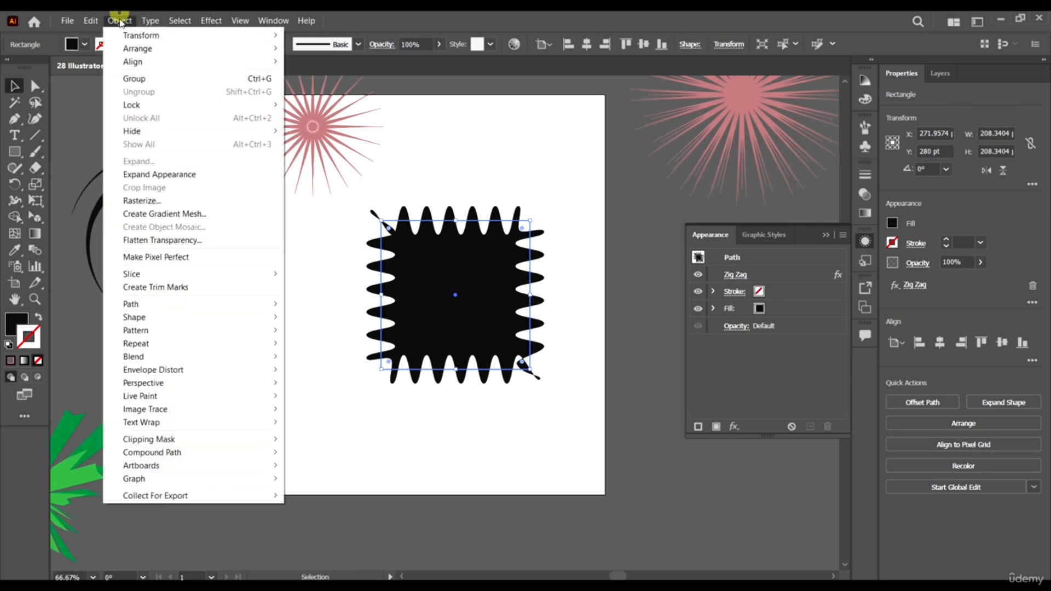
pyautogui.click(154, 175)
pyautogui.click(120, 21)
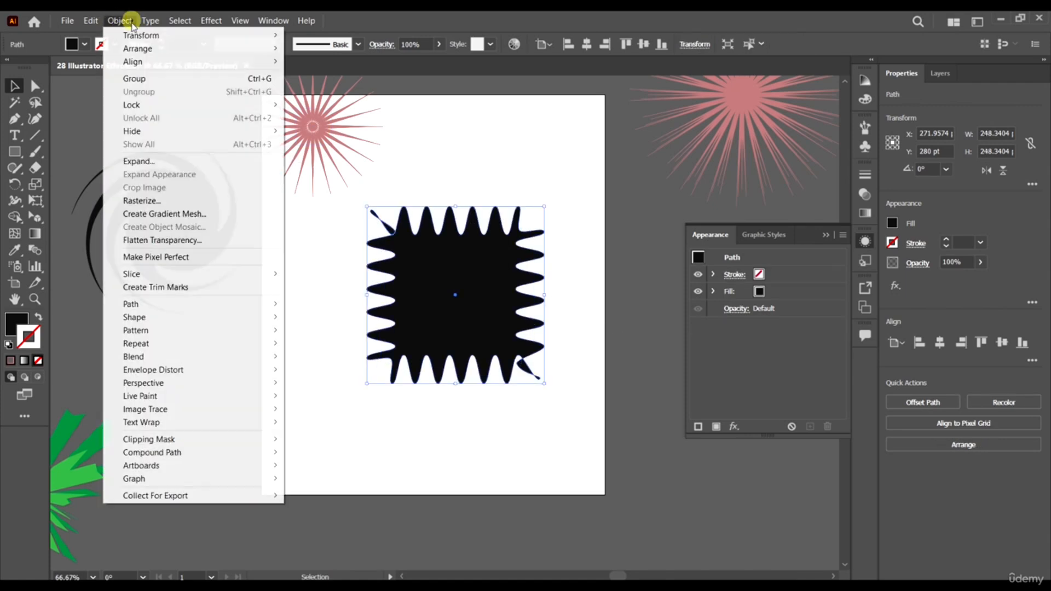
pyautogui.click(145, 160)
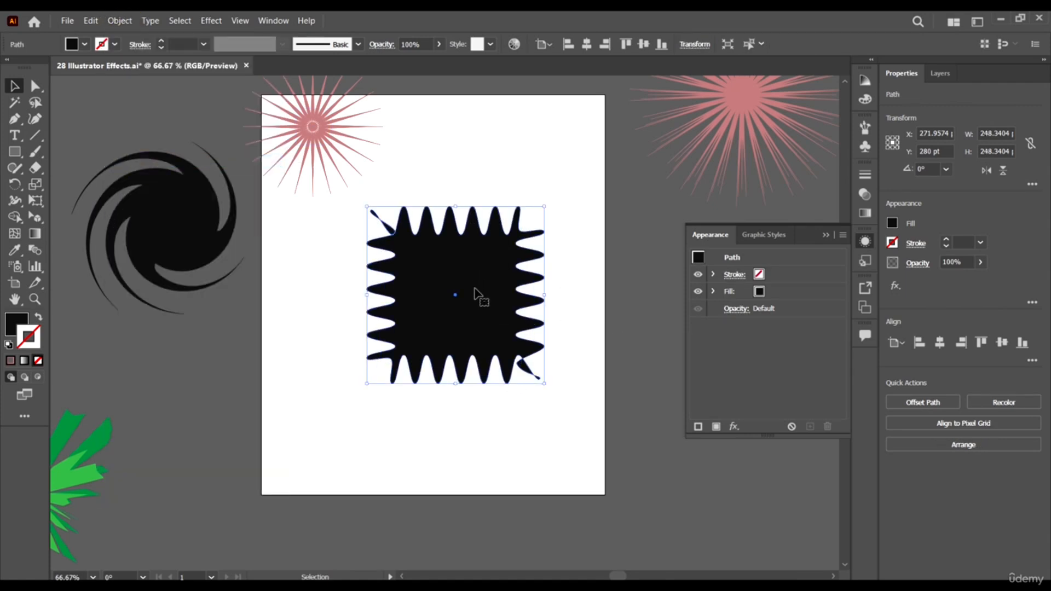
pyautogui.moveTo(476, 300); pyautogui.dragTo(466, 310)
pyautogui.scroll(-4, 475, 236)
pyautogui.scroll(2, 491, 237)
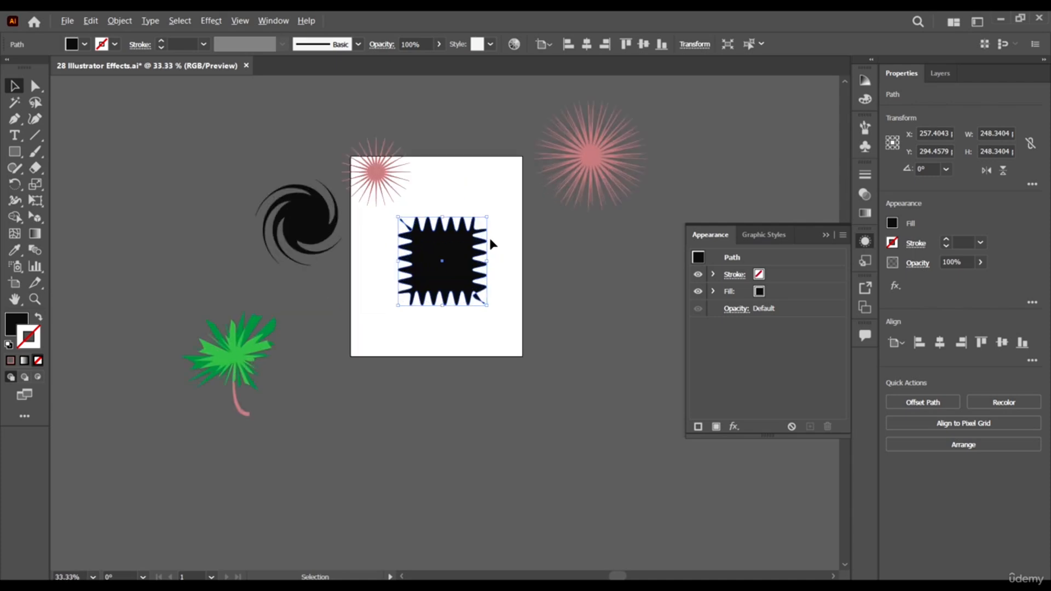
pyautogui.scroll(1, 476, 249)
pyautogui.moveTo(489, 237); pyautogui.dragTo(447, 286)
# - Apply the Pucker & Bloat effect to the zigzag shape with a bloat of about 46%
pyautogui.click(205, 23)
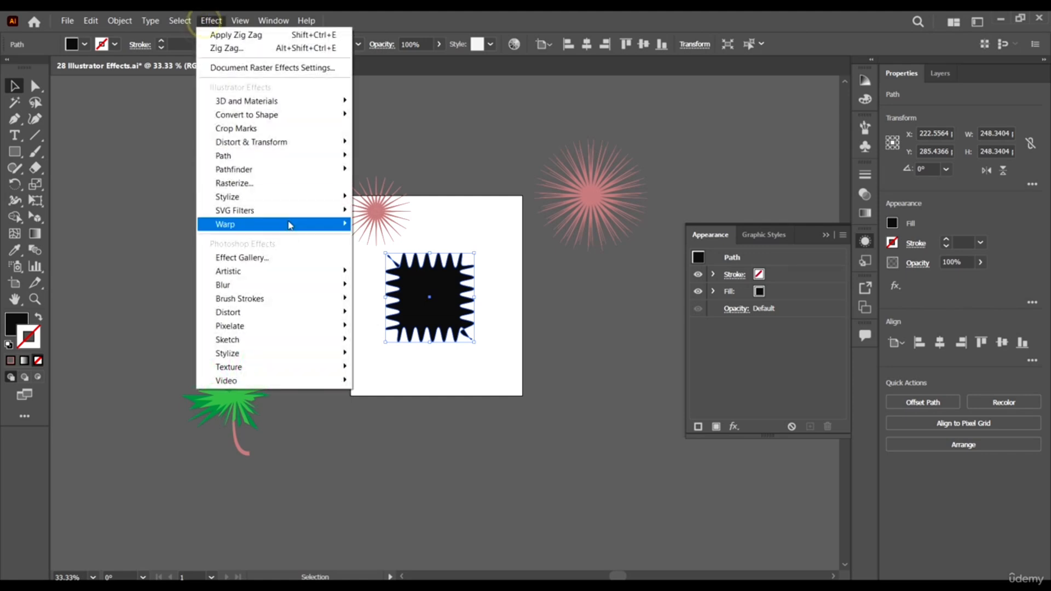
pyautogui.moveTo(287, 143)
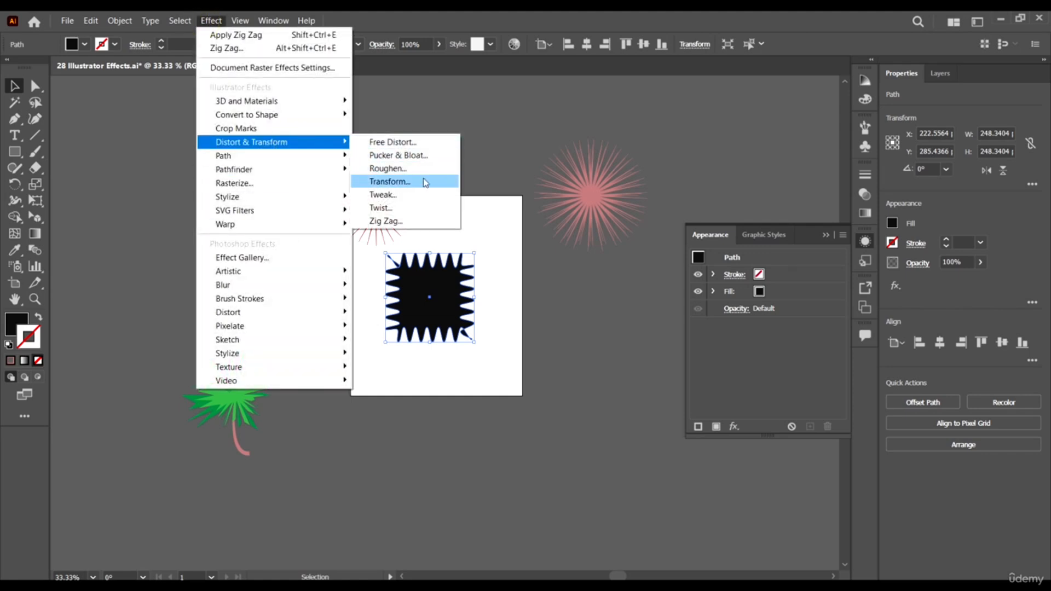
pyautogui.click(416, 155)
pyautogui.click(779, 251)
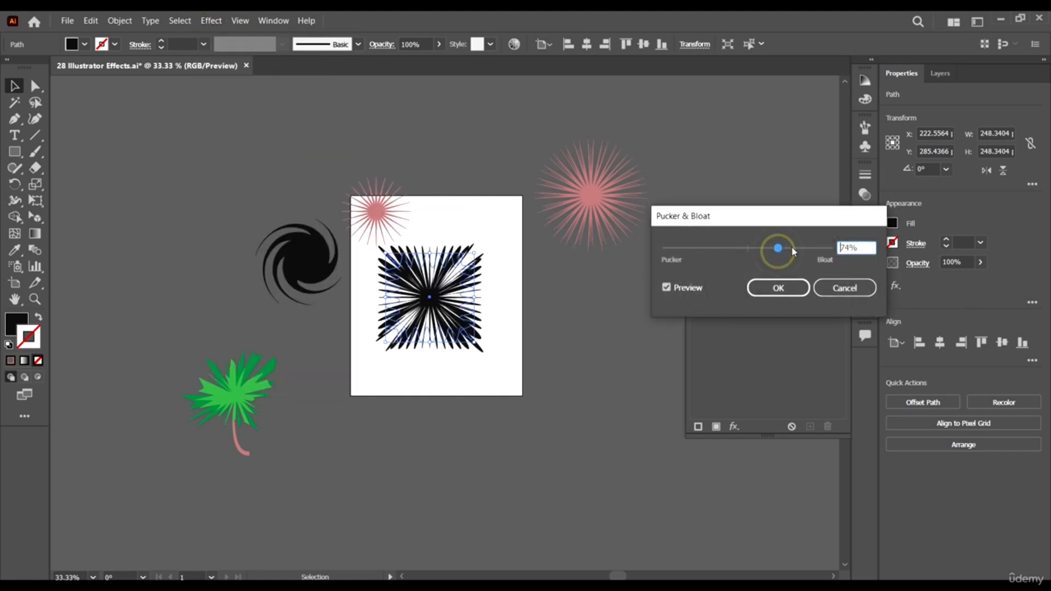
pyautogui.moveTo(778, 250); pyautogui.dragTo(768, 248)
pyautogui.click(777, 287)
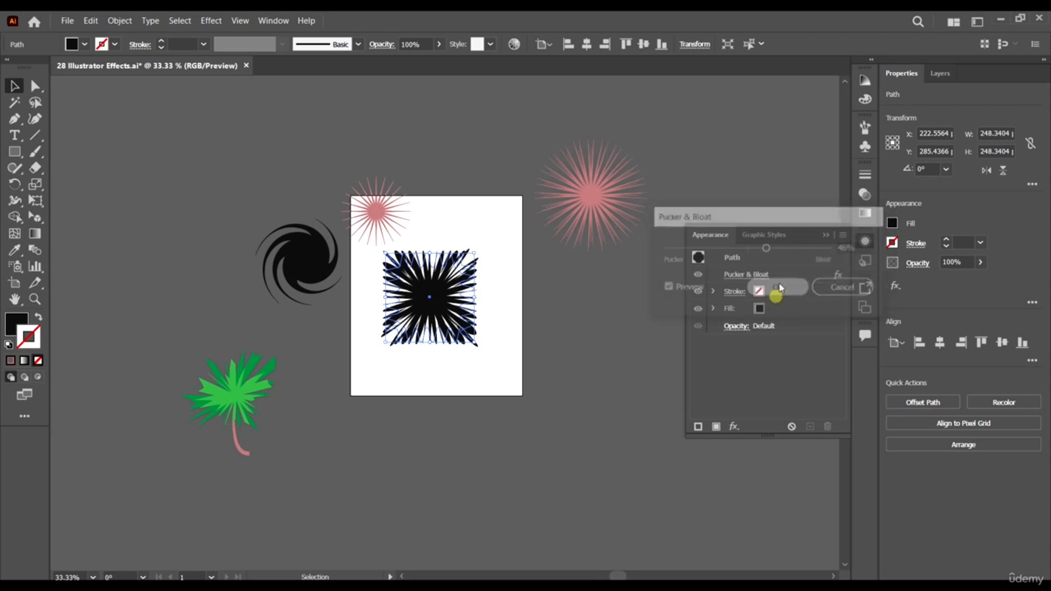
pyautogui.scroll(2, 354, 298)
pyautogui.click(594, 355)
pyautogui.hscroll(2, 585, 362)
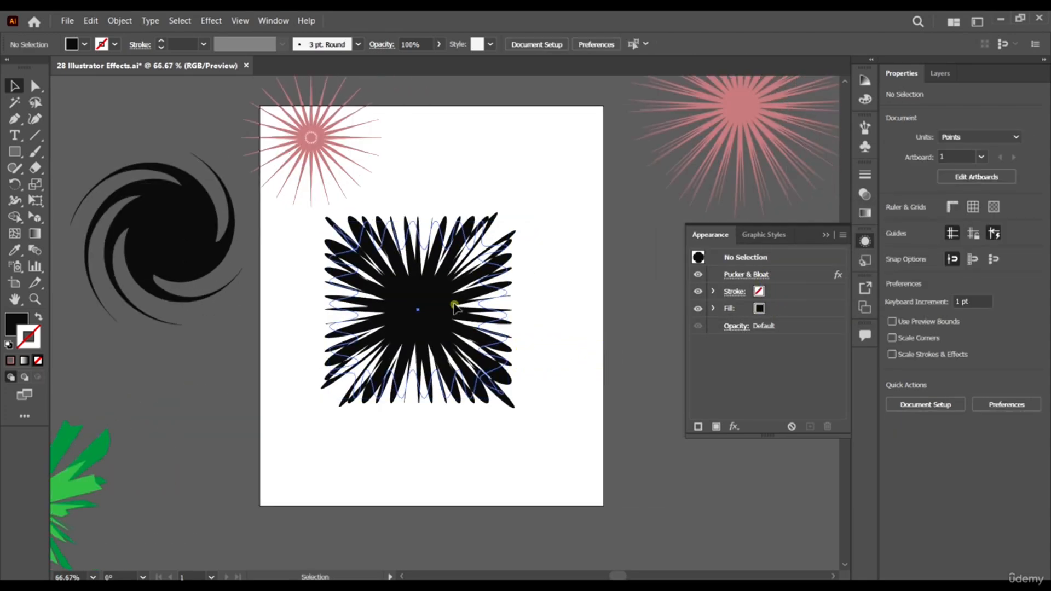
# - Try adding the Crop Marks effect to the bloated zigzag shape, and undo it
pyautogui.click(454, 305)
pyautogui.click(211, 20)
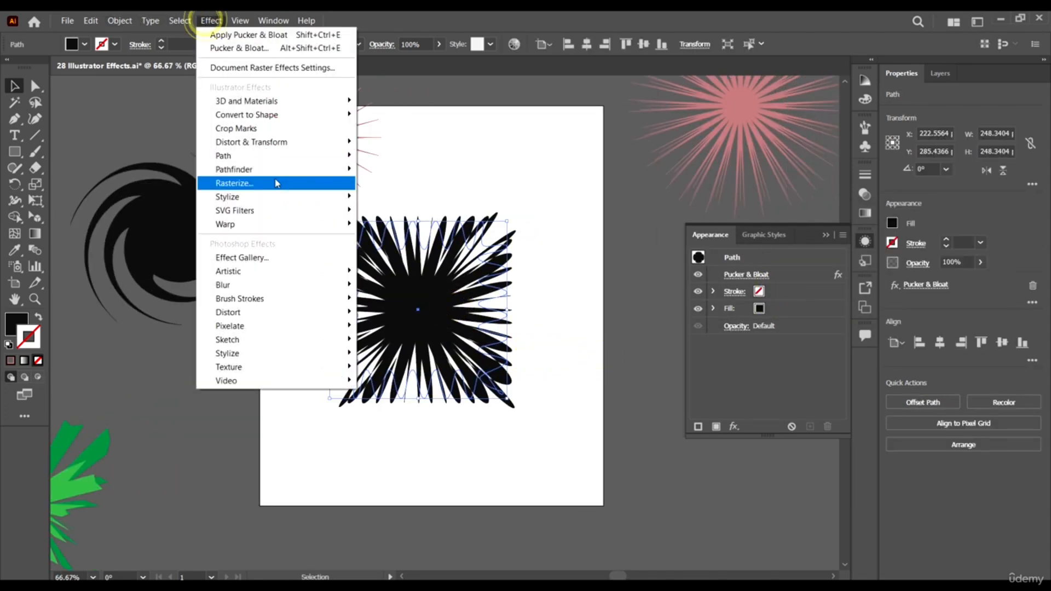
pyautogui.click(303, 130)
pyautogui.hotkey('ctrl', 'z')
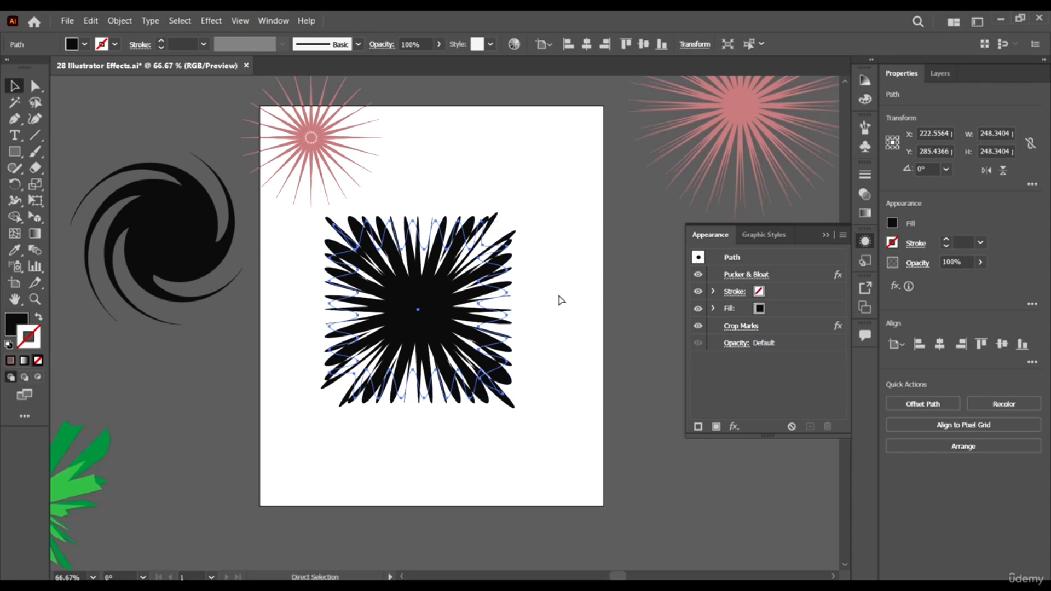
# - Apply the Roughen effect to the bloated zigzag shape with 1% relative size, detail 8 per inch and Corner points
pyautogui.click(211, 20)
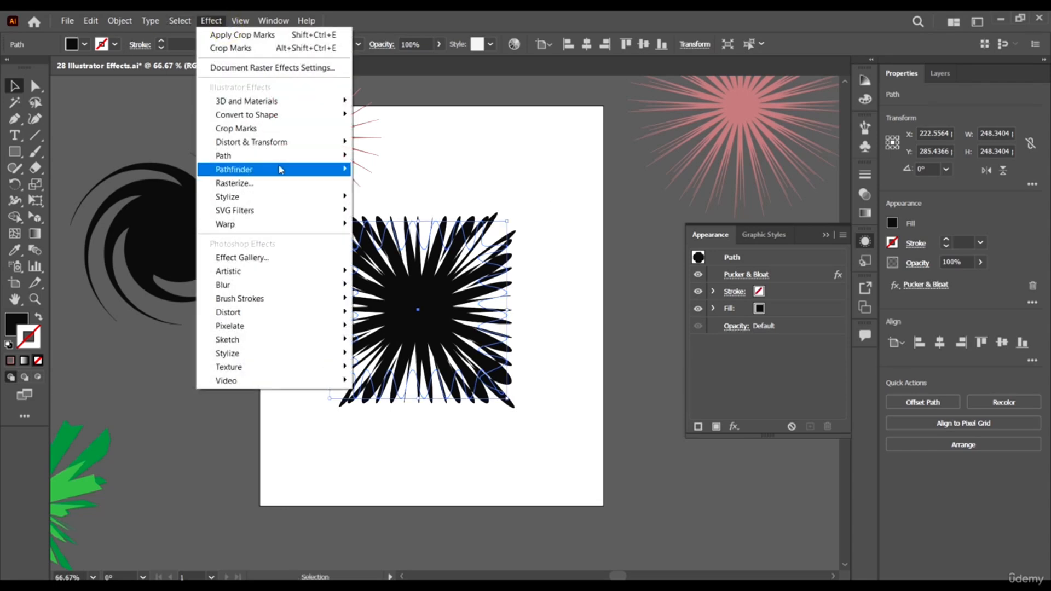
pyautogui.moveTo(285, 142)
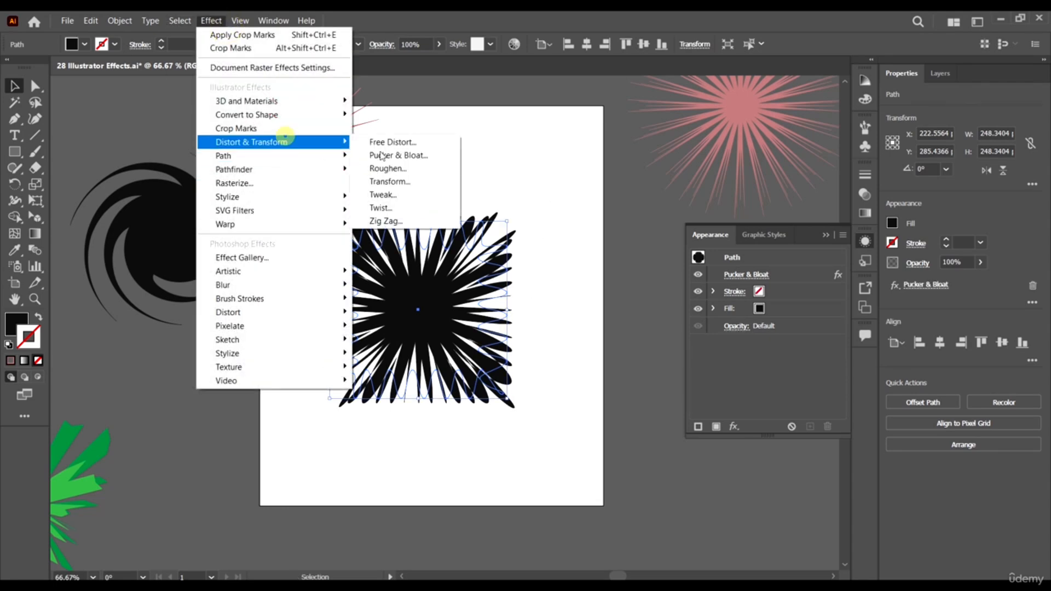
pyautogui.click(422, 174)
pyautogui.moveTo(323, 123); pyautogui.dragTo(650, 159)
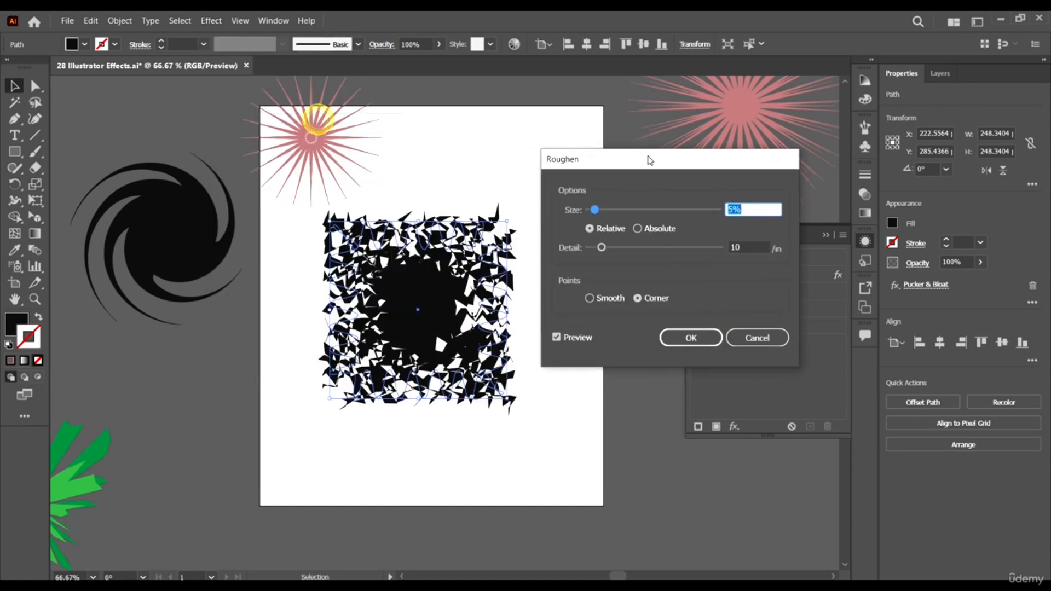
pyautogui.moveTo(649, 209); pyautogui.dragTo(592, 212)
pyautogui.moveTo(603, 248); pyautogui.dragTo(599, 246)
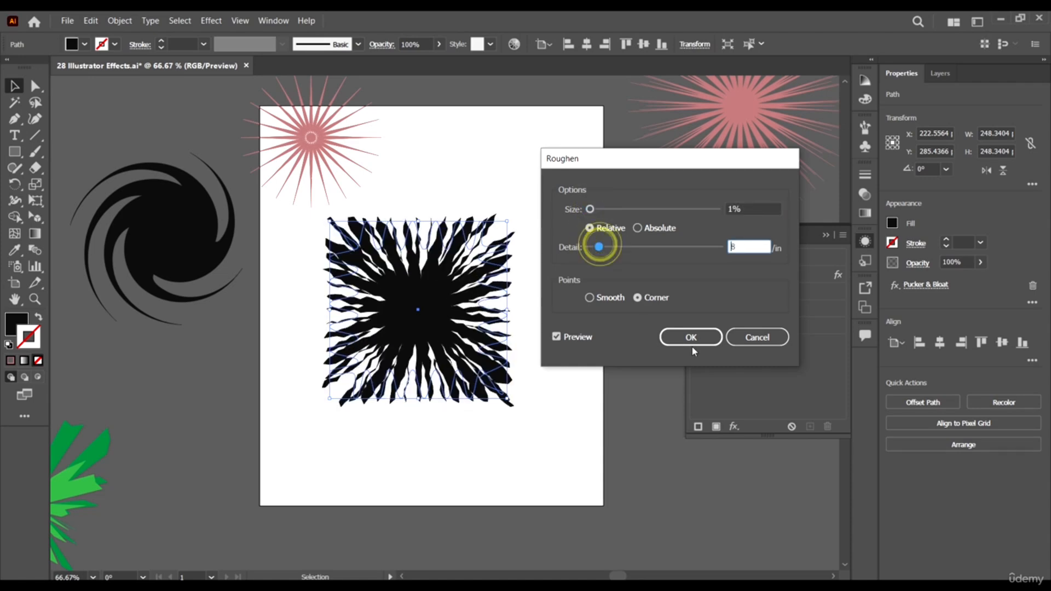
pyautogui.click(691, 337)
# - Move the roughened shape slightly up and to the right on the artboard, and deselect it
pyautogui.click(613, 450)
pyautogui.moveTo(439, 309); pyautogui.dragTo(466, 288)
pyautogui.click(540, 439)
pyautogui.scroll(2, 528, 393)
pyautogui.scroll(-3, 569, 361)
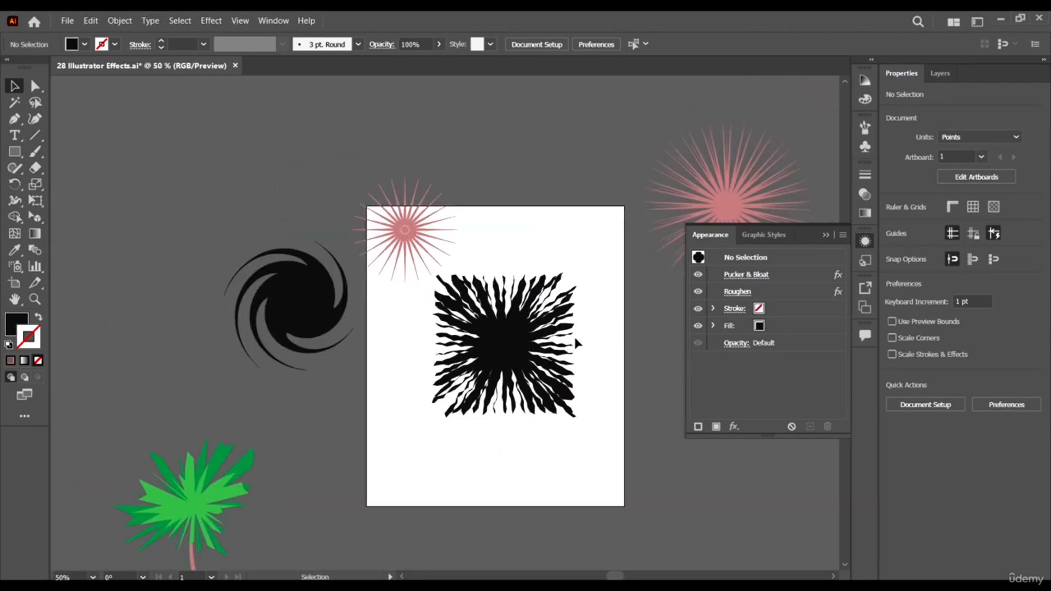
pyautogui.scroll(1, 587, 271)
pyautogui.hscroll(2, 580, 265)
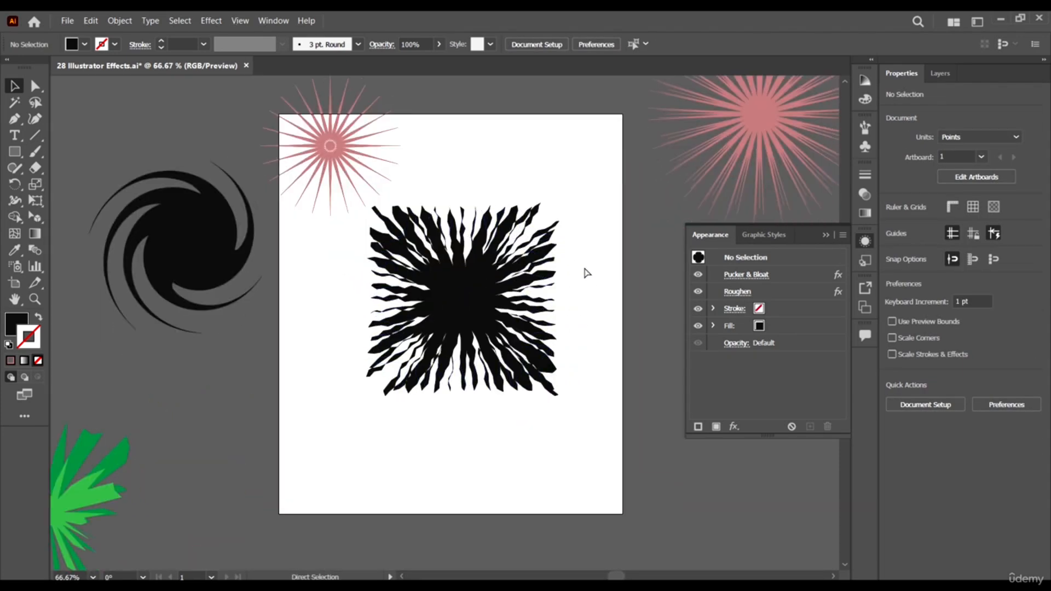
pyautogui.scroll(1, 414, 283)
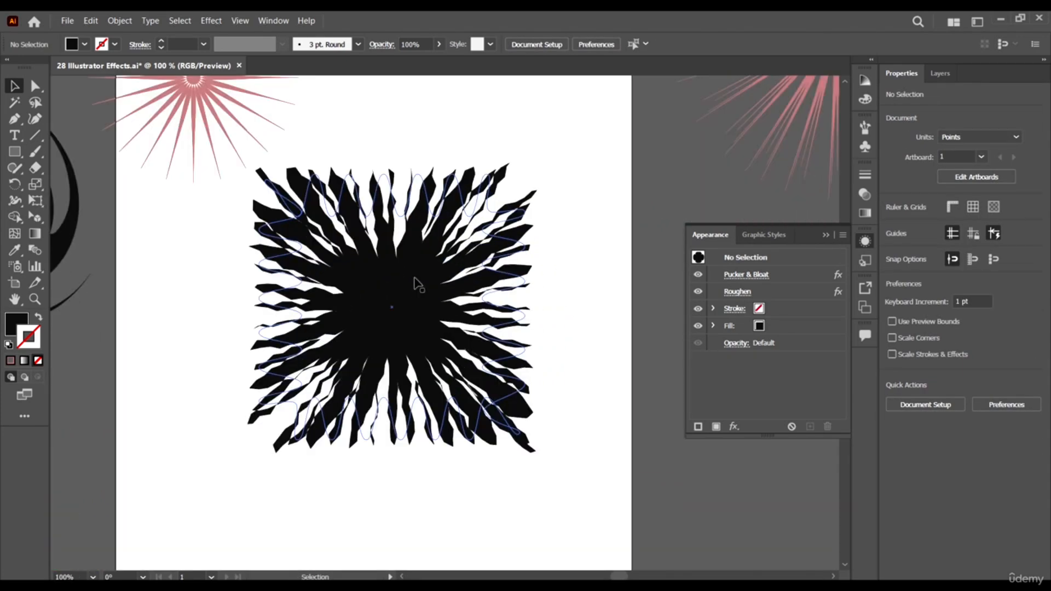
# - Compare the shape with its Pucker & Bloat and Roughen effects hidden one at a time, leaving both visible
pyautogui.click(282, 259)
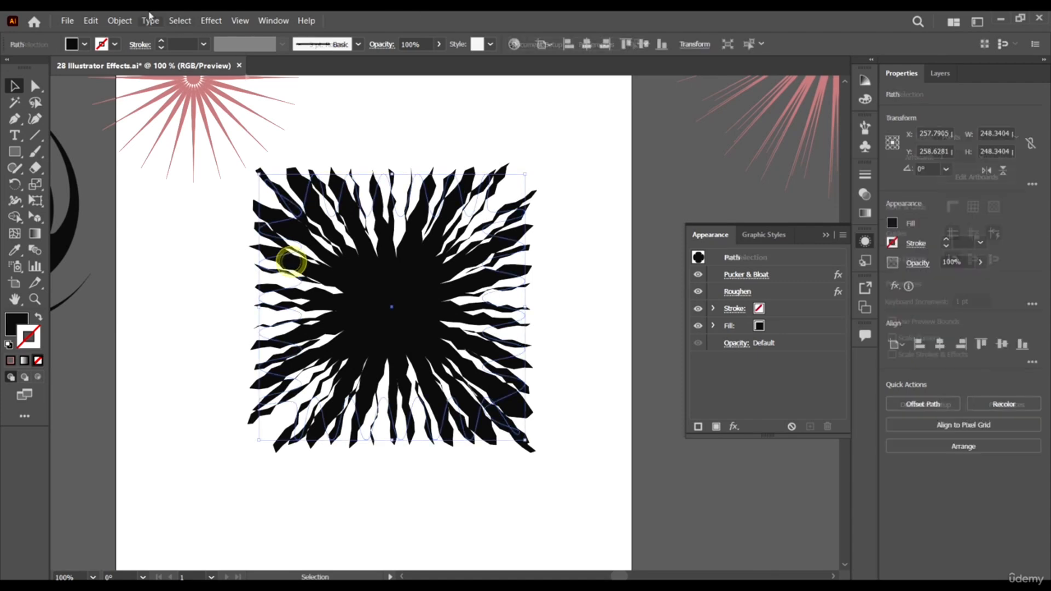
pyautogui.click(791, 272)
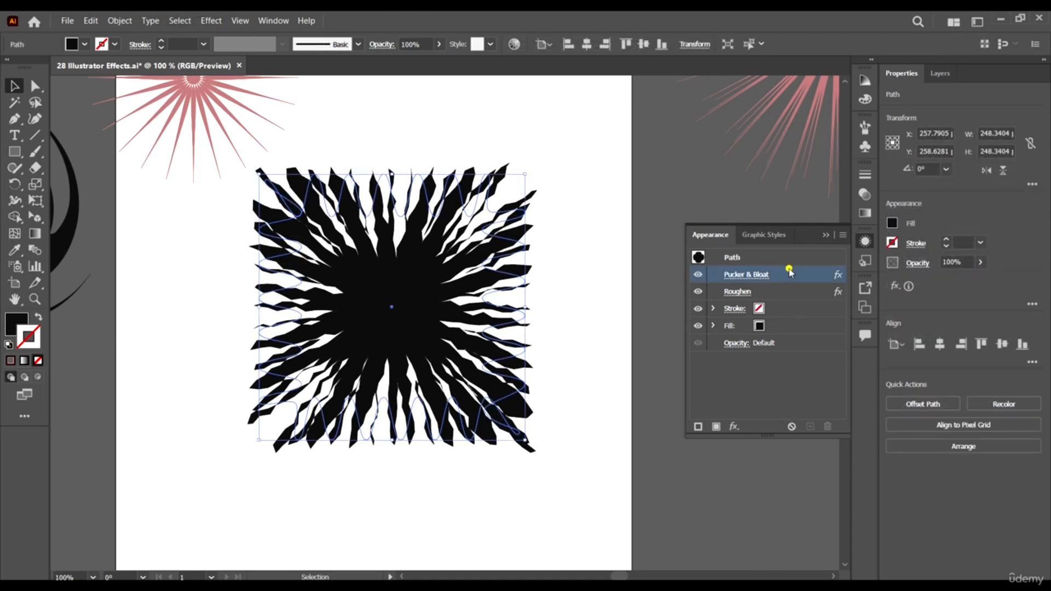
pyautogui.click(694, 274)
pyautogui.click(694, 274)
pyautogui.click(696, 291)
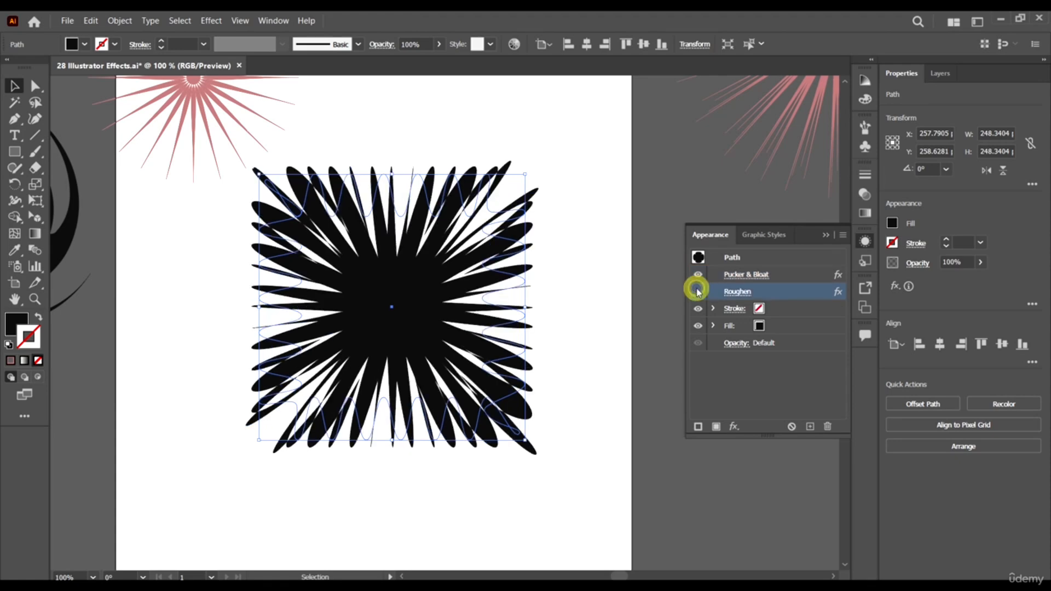
pyautogui.click(777, 272)
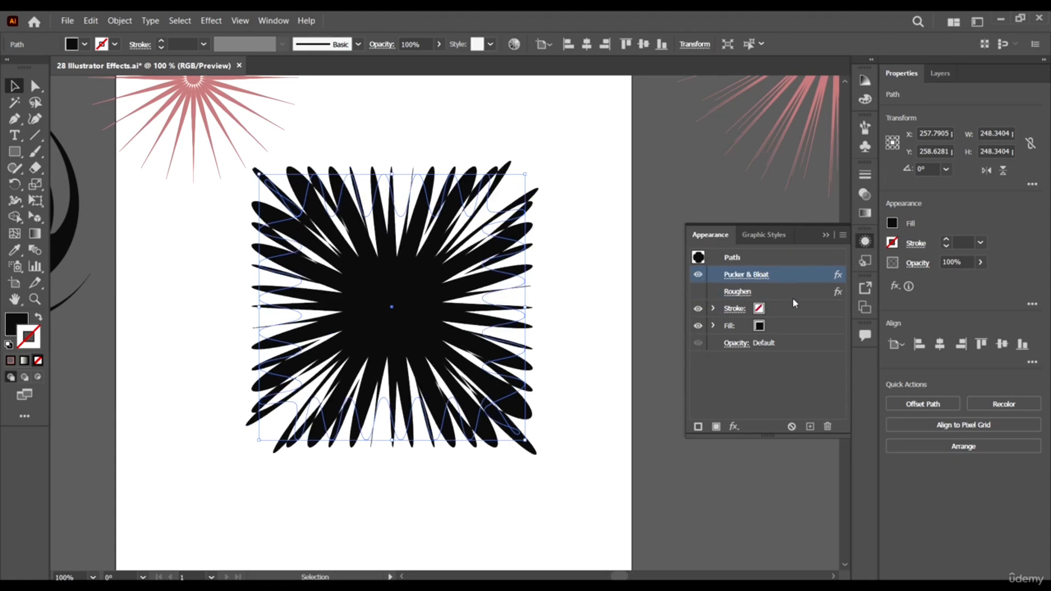
pyautogui.click(698, 291)
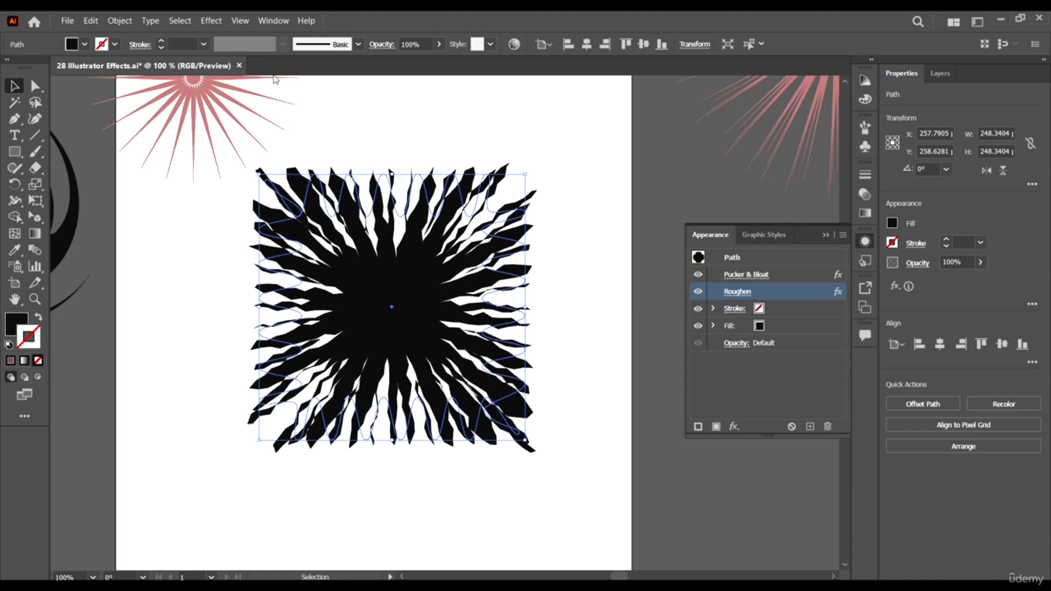
# - Add a Twist effect to the roughened shape and preview it with an angle of 15°
pyautogui.click(210, 21)
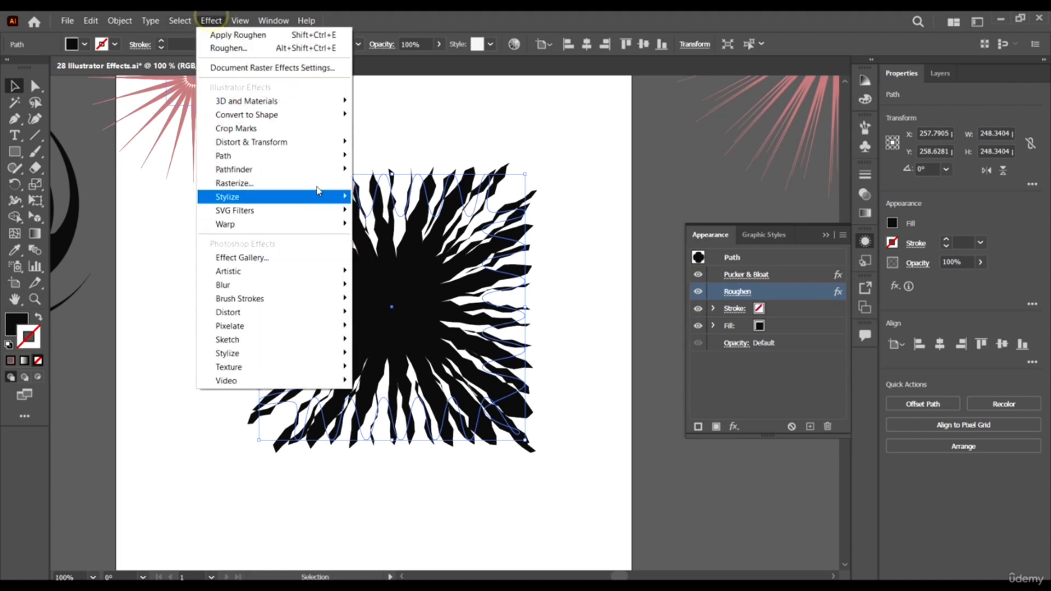
pyautogui.moveTo(319, 149)
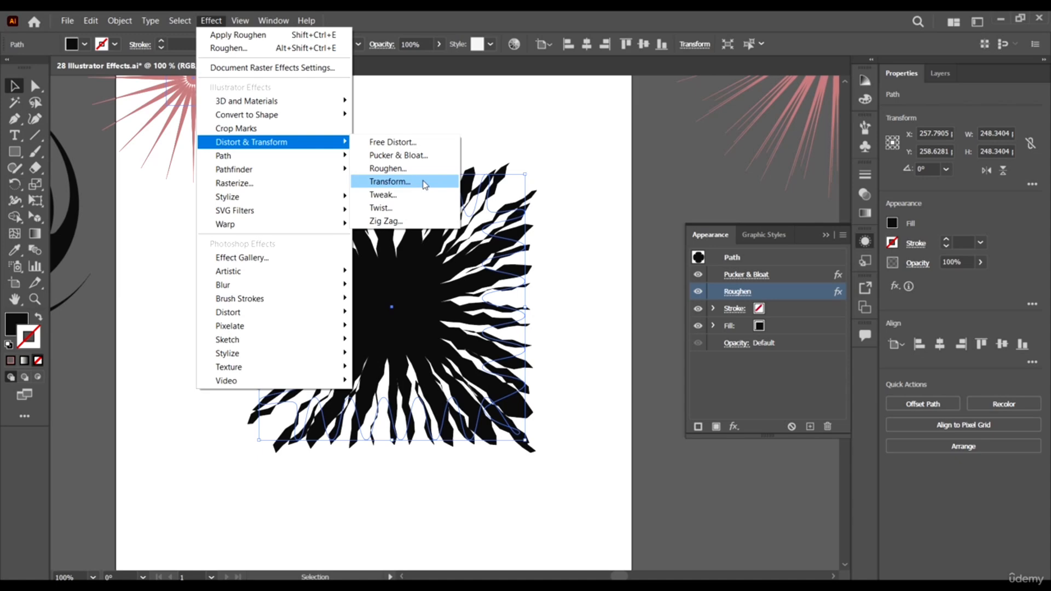
pyautogui.click(420, 208)
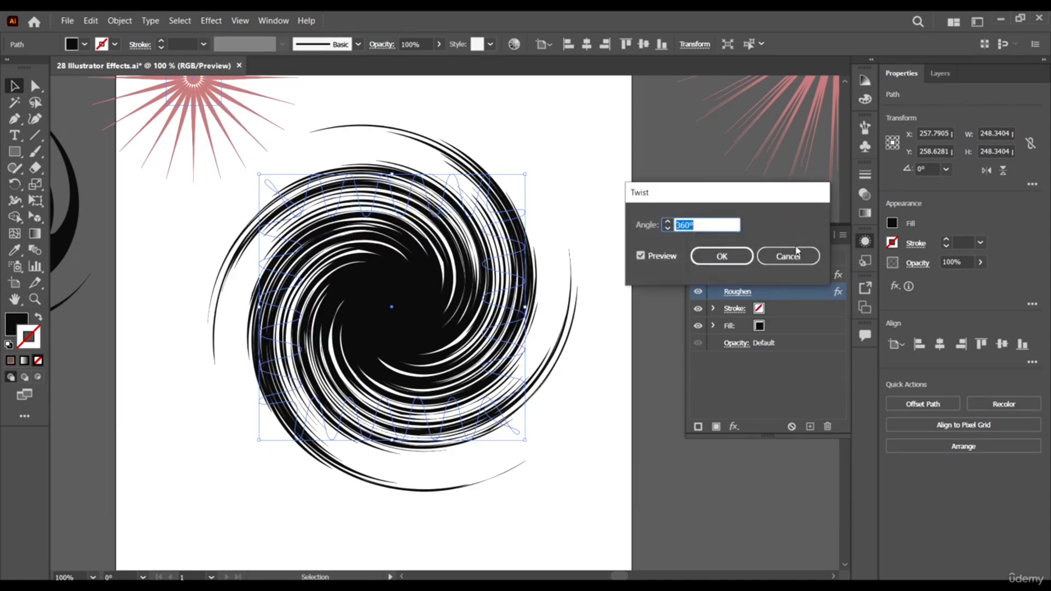
pyautogui.click(668, 229)
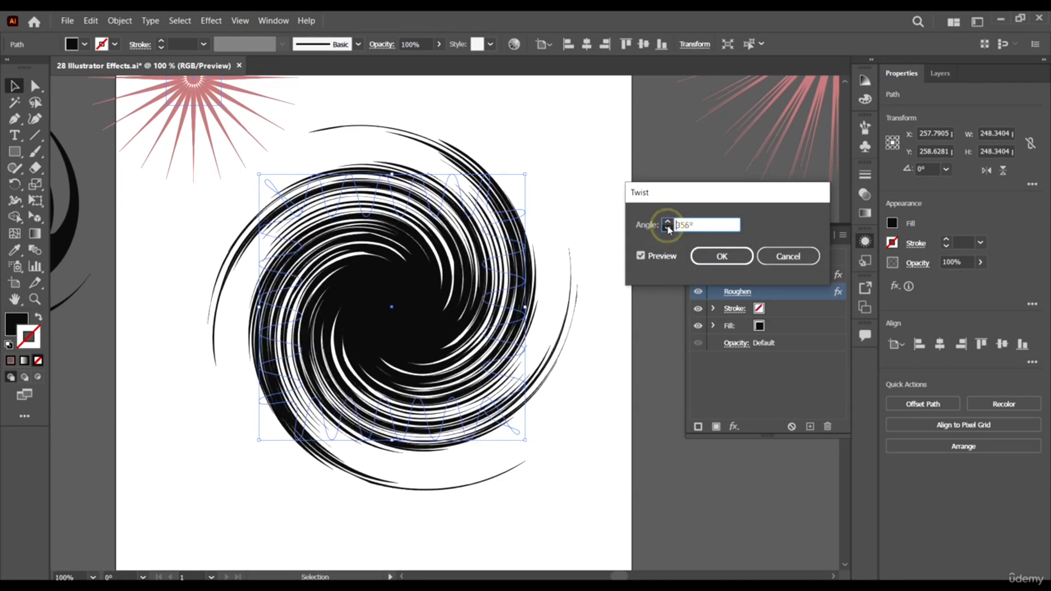
pyautogui.doubleClick(711, 226)
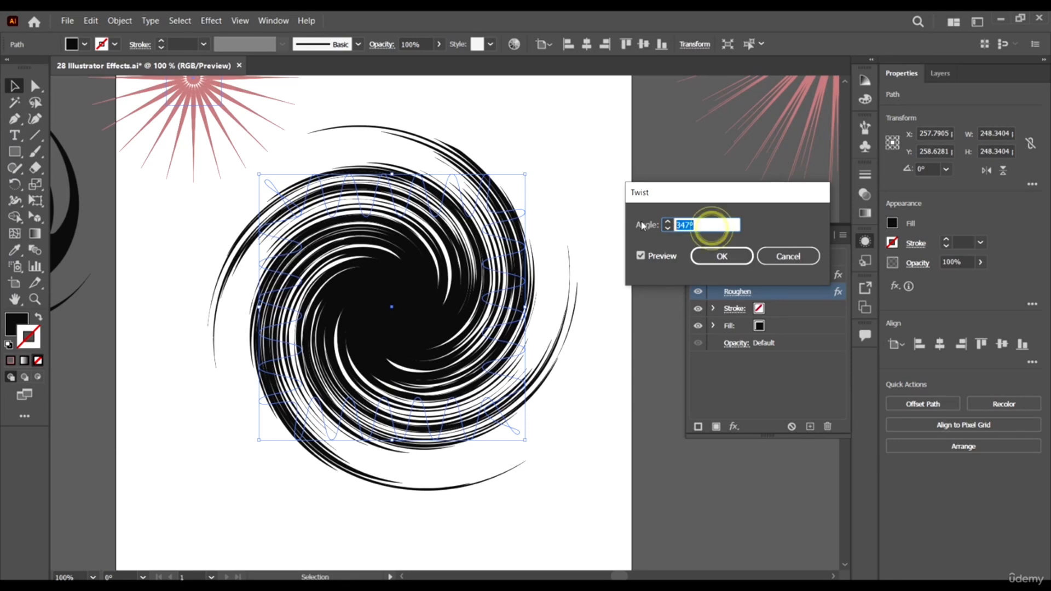
pyautogui.write('15')
pyautogui.click(641, 255)
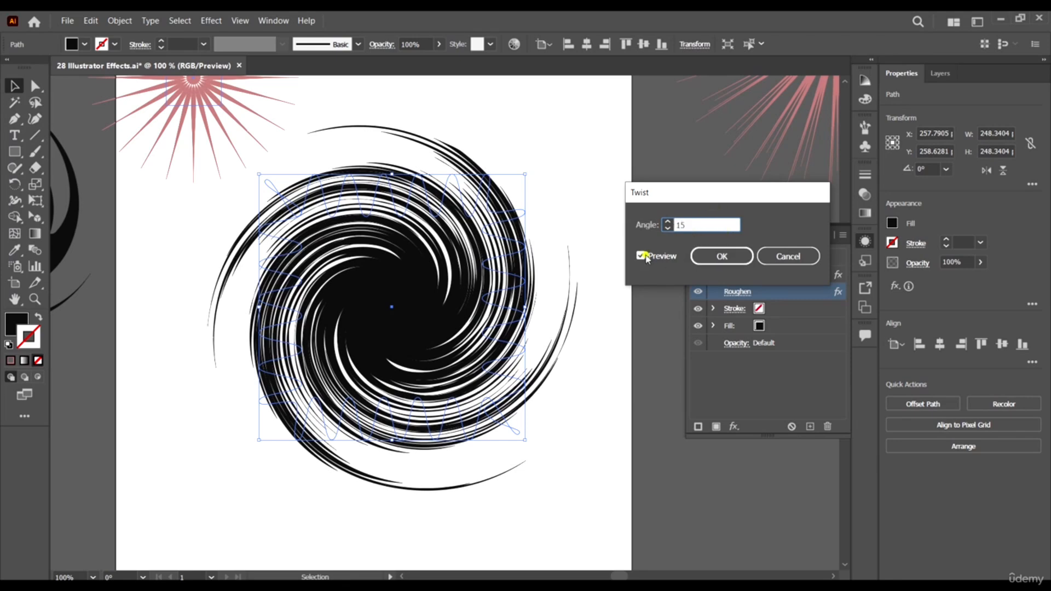
pyautogui.click(641, 255)
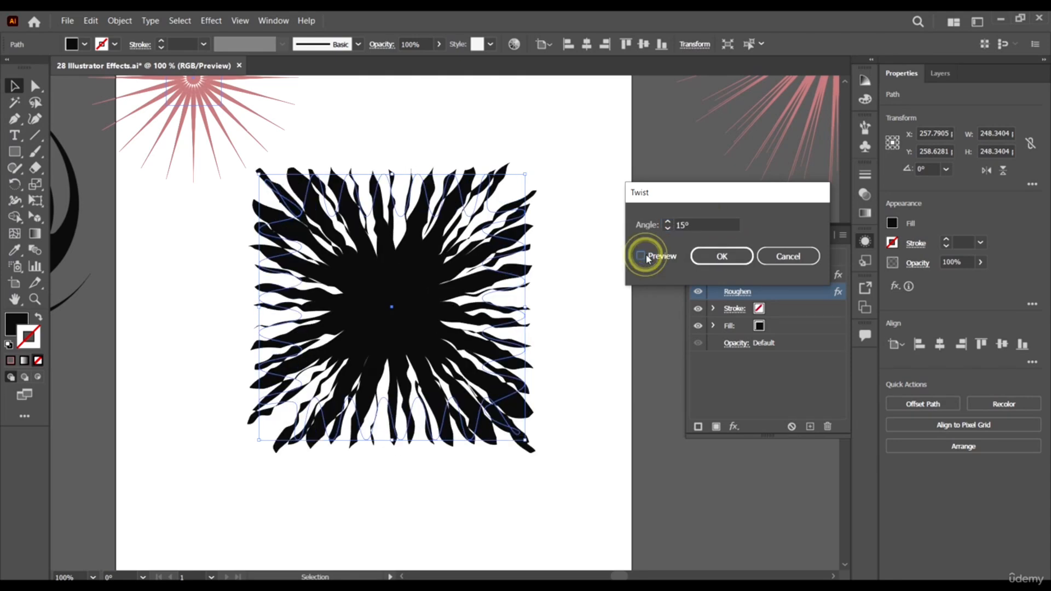
# - Increase the Twist angle to 61° and apply the effect to the shape
pyautogui.click(669, 223)
pyautogui.click(669, 222)
pyautogui.click(669, 223)
pyautogui.click(669, 223)
pyautogui.click(669, 222)
pyautogui.click(669, 222)
pyautogui.click(669, 223)
pyautogui.click(669, 223)
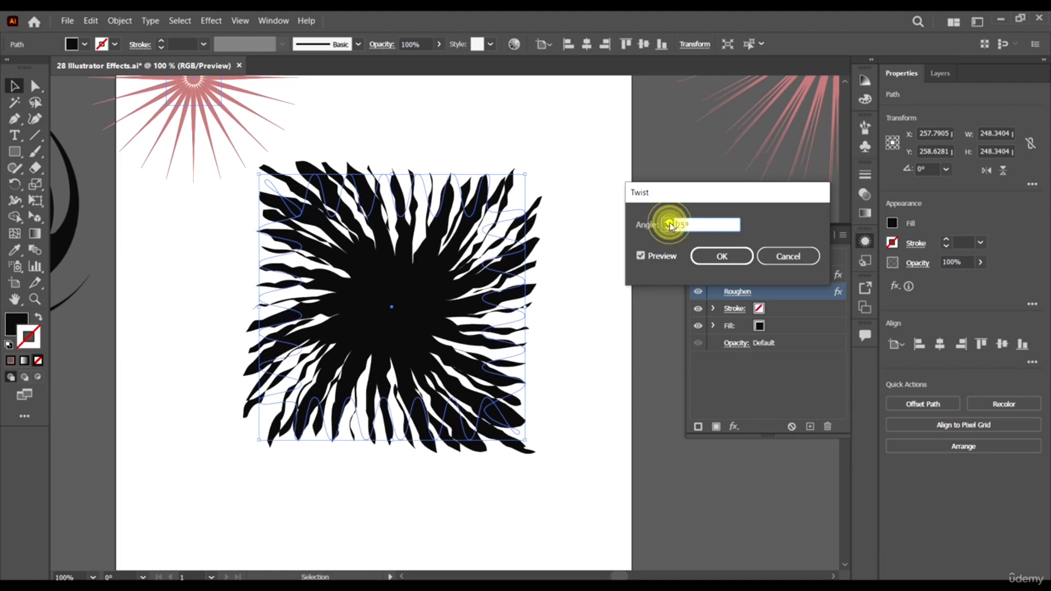
pyautogui.click(669, 222)
pyautogui.click(669, 223)
pyautogui.click(669, 223)
pyautogui.click(669, 223)
pyautogui.click(669, 223)
pyautogui.click(669, 223)
pyautogui.click(669, 223)
pyautogui.click(669, 223)
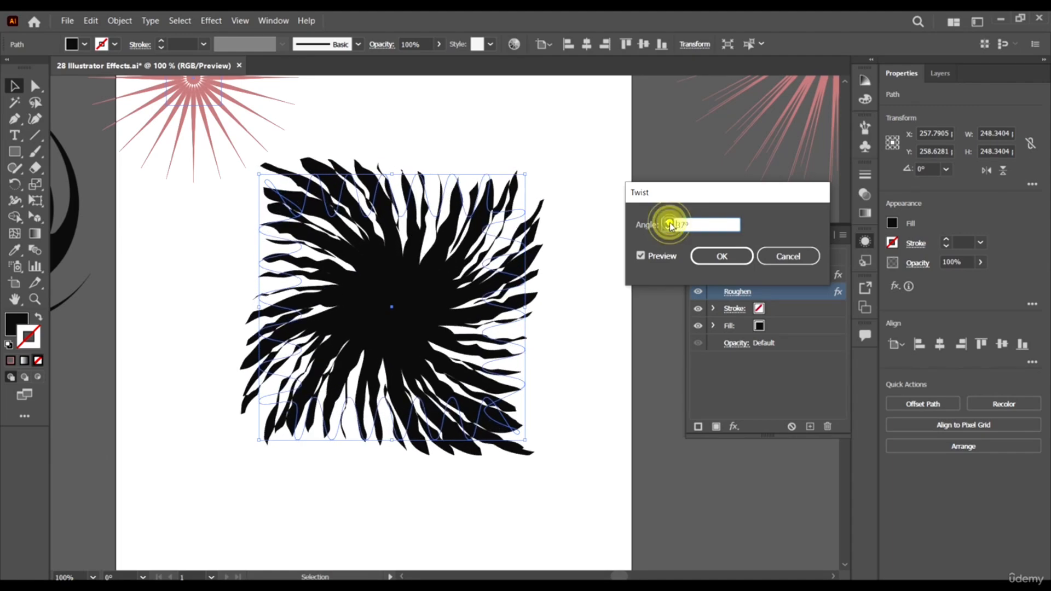
pyautogui.click(669, 223)
pyautogui.click(669, 223)
pyautogui.click(669, 223)
pyautogui.click(669, 222)
pyautogui.click(668, 222)
pyautogui.click(668, 223)
pyautogui.click(669, 223)
pyautogui.click(669, 223)
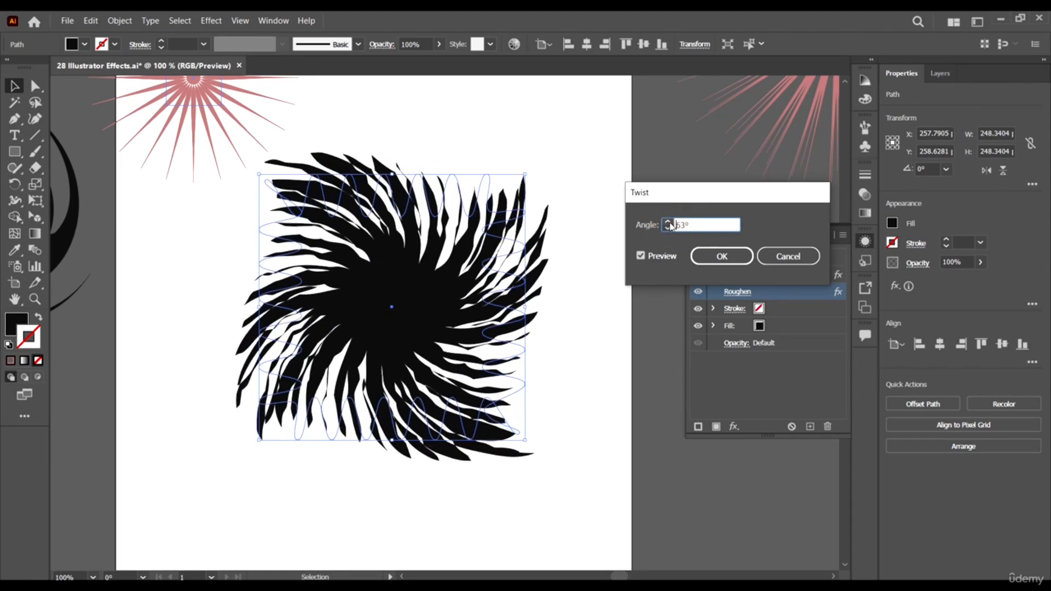
pyautogui.click(668, 223)
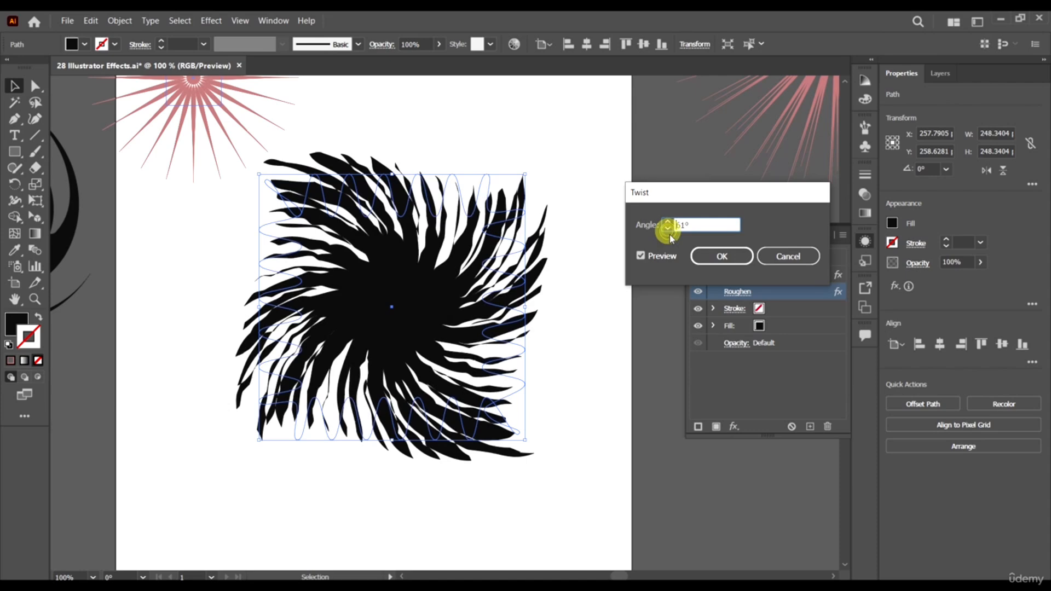
pyautogui.click(720, 256)
pyautogui.click(613, 394)
# - Rotate the twisted shape about 21° clockwise, shift it slightly down, and deselect it
pyautogui.hotkey('ctrl', '-')
pyautogui.hotkey('ctrl', '-')
pyautogui.hotkey('ctrl', '-')
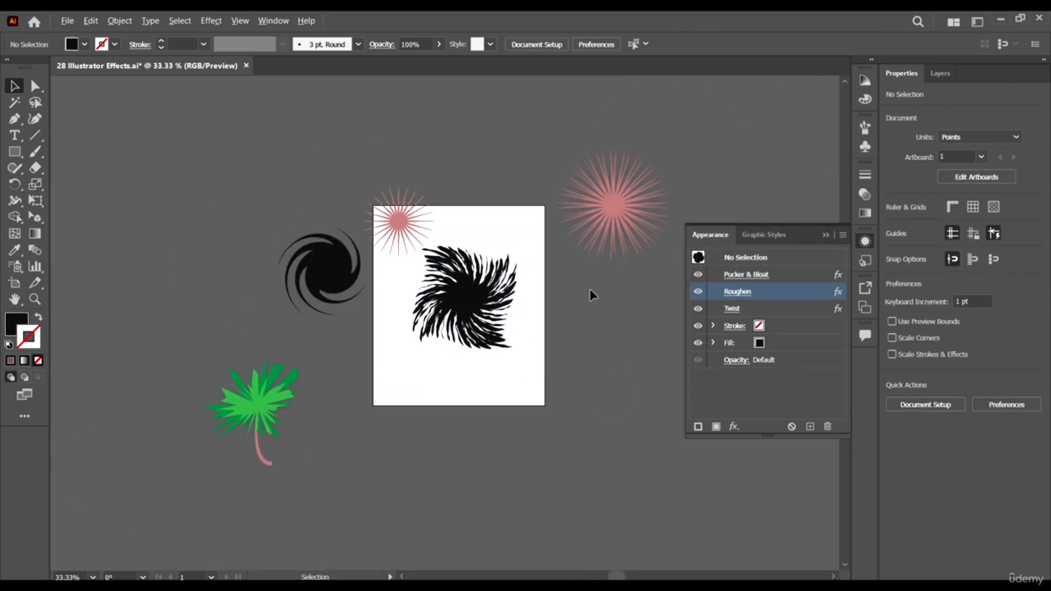
pyautogui.scroll(1, 583, 282)
pyautogui.click(399, 310)
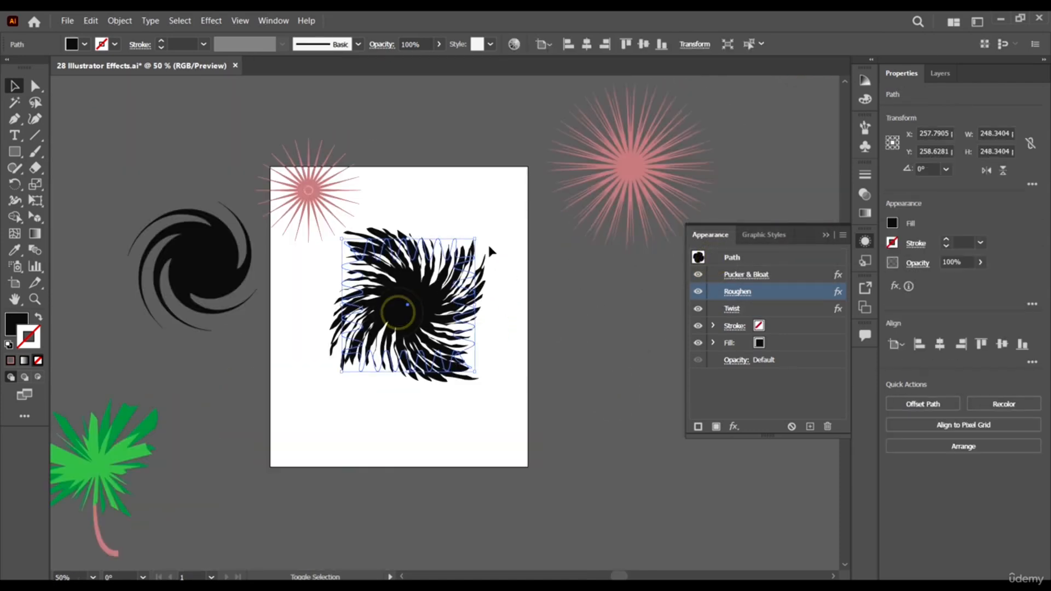
pyautogui.moveTo(480, 236); pyautogui.dragTo(502, 274)
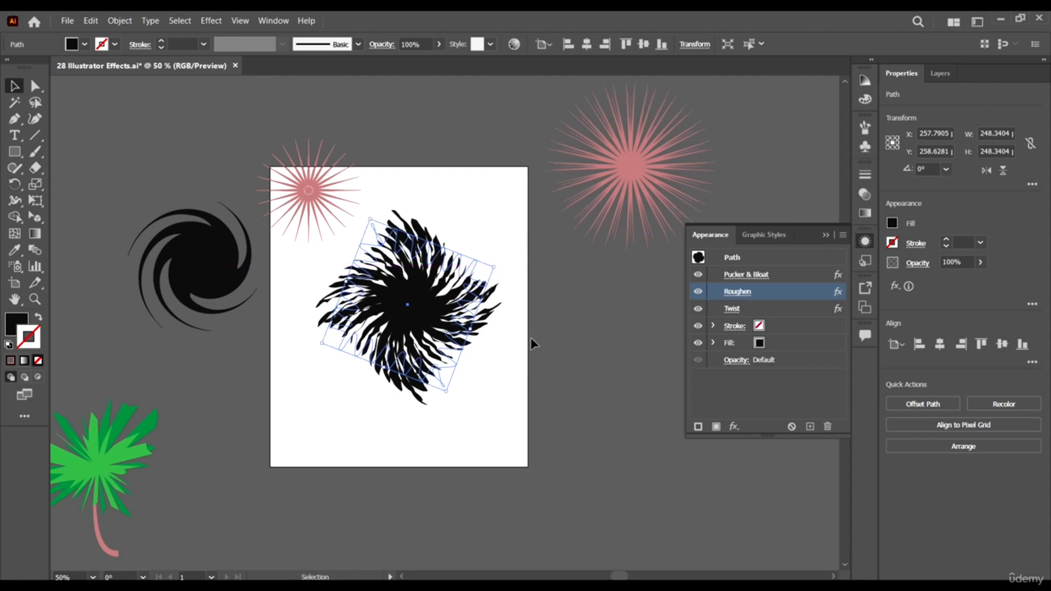
pyautogui.click(536, 357)
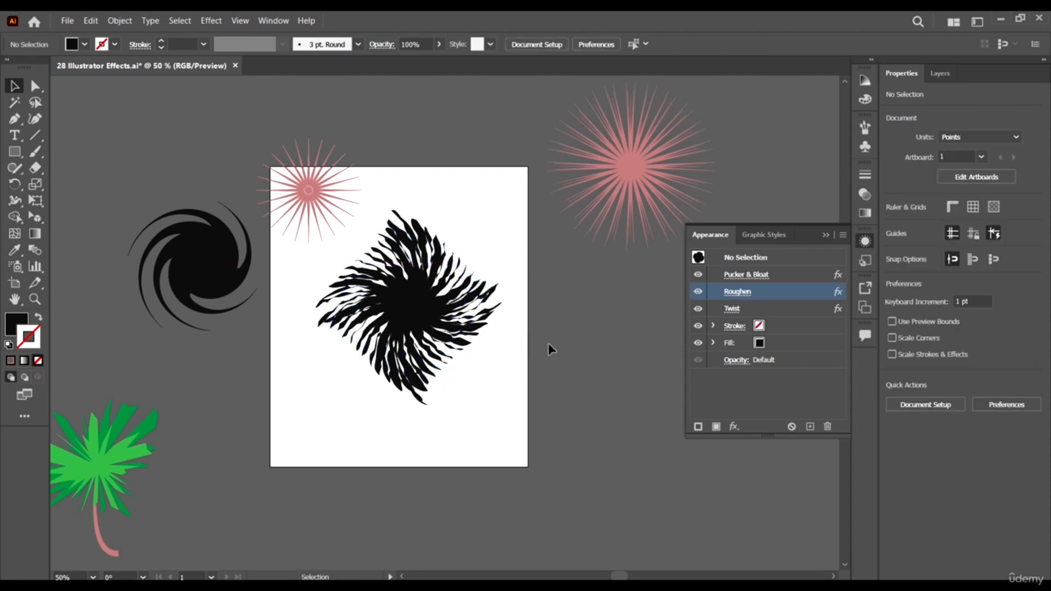
pyautogui.moveTo(403, 290)
pyautogui.mouseDown()
pyautogui.moveTo(432, 286)
pyautogui.moveTo(405, 299)
pyautogui.mouseUp()
pyautogui.click(589, 374)
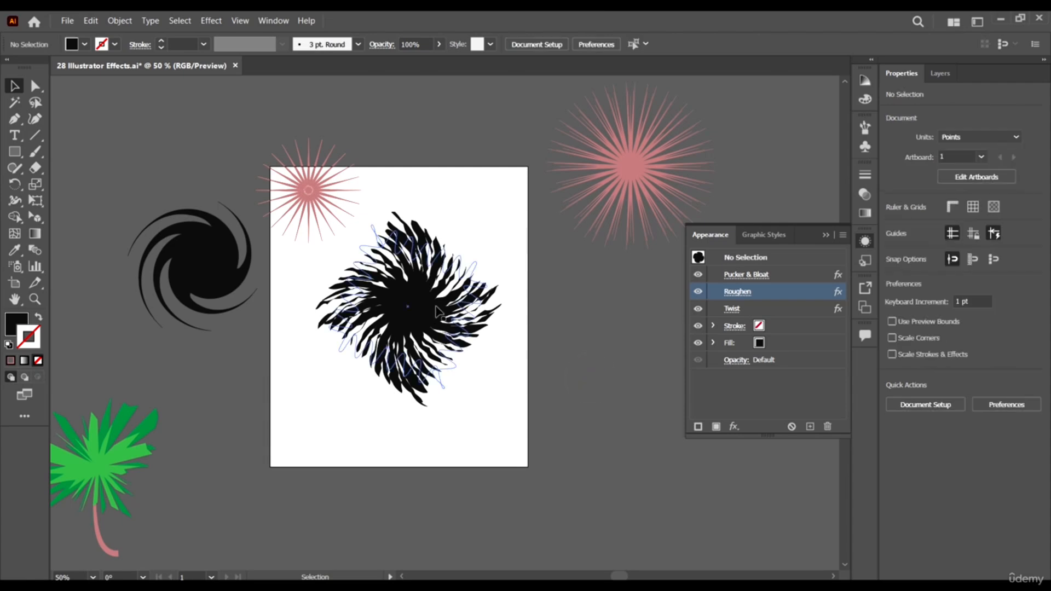
# - Fill the twisted shape with the red swatch and deselect it
pyautogui.click(436, 309)
pyautogui.click(85, 46)
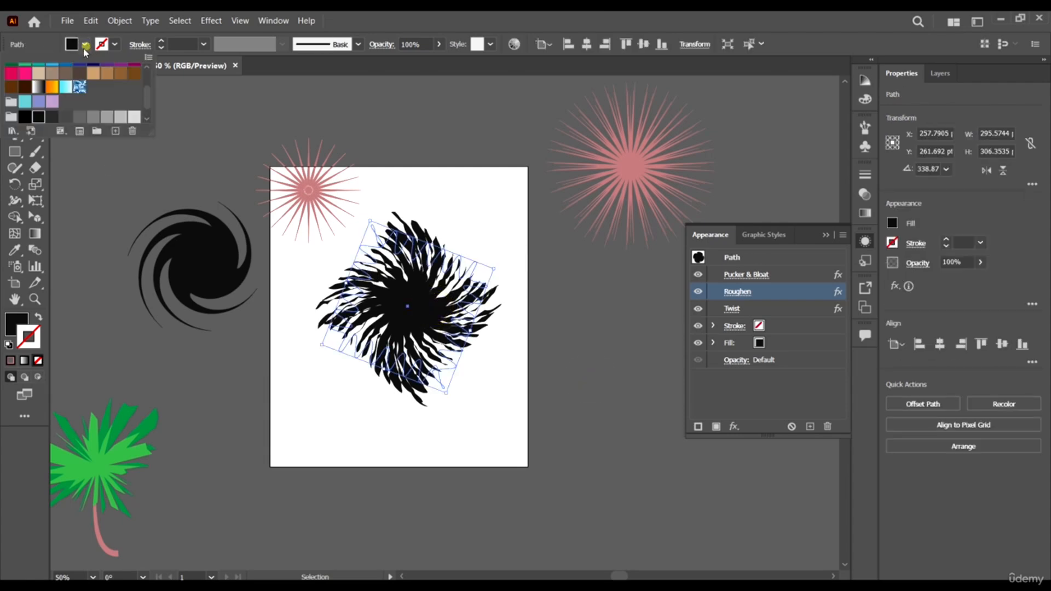
pyautogui.scroll(3, 64, 101)
pyautogui.click(64, 81)
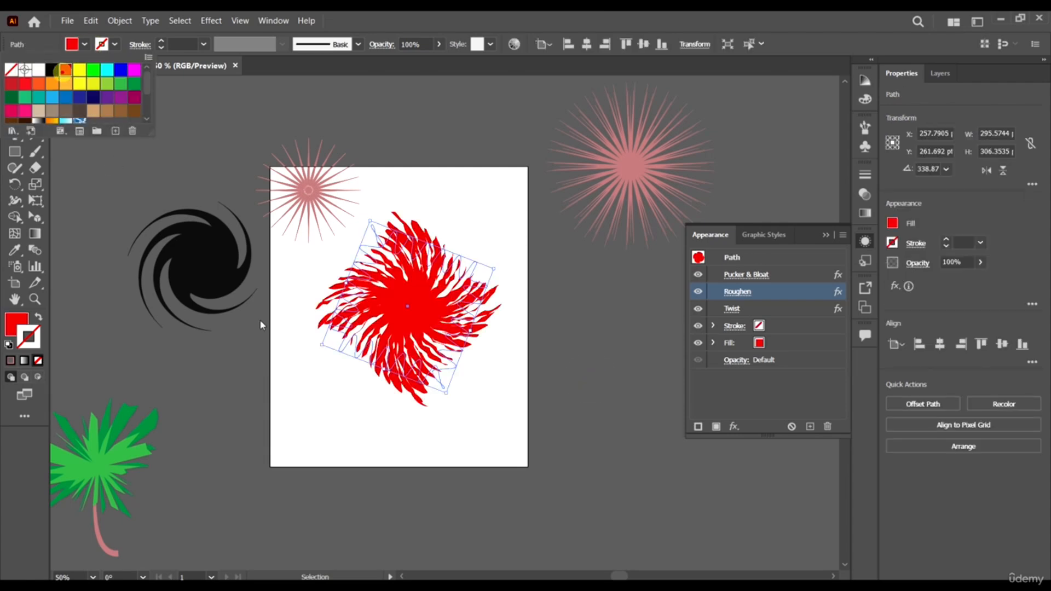
pyautogui.click(271, 381)
# - Move the red twisted shape up to the upper part of the artboard
pyautogui.hotkey('ctrl', '-')
pyautogui.hotkey('ctrl', '-')
pyautogui.click(420, 322)
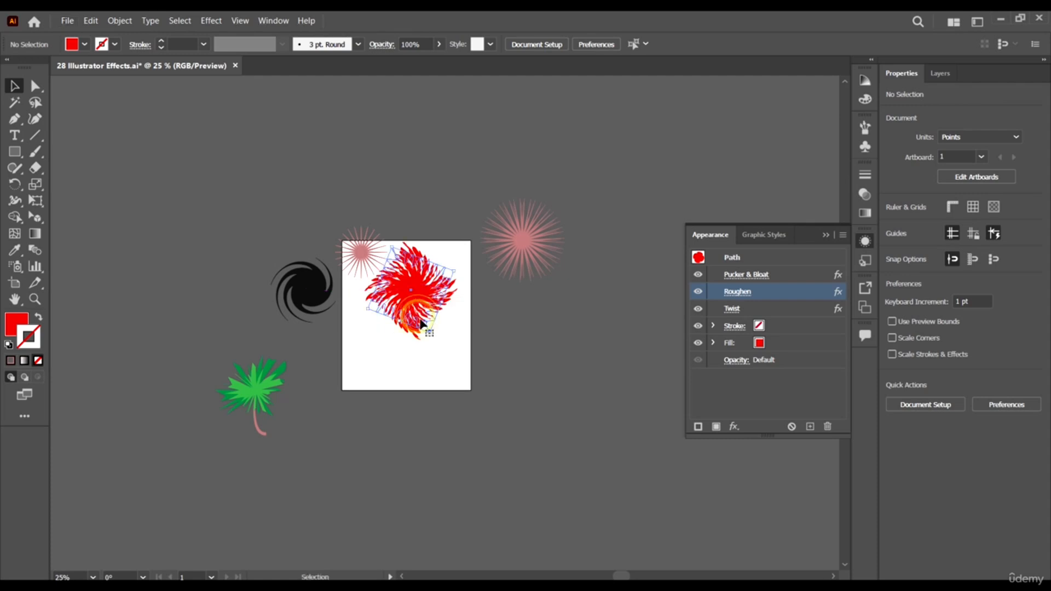
pyautogui.hotkey('ctrl', '+')
pyautogui.hotkey('ctrl', '+')
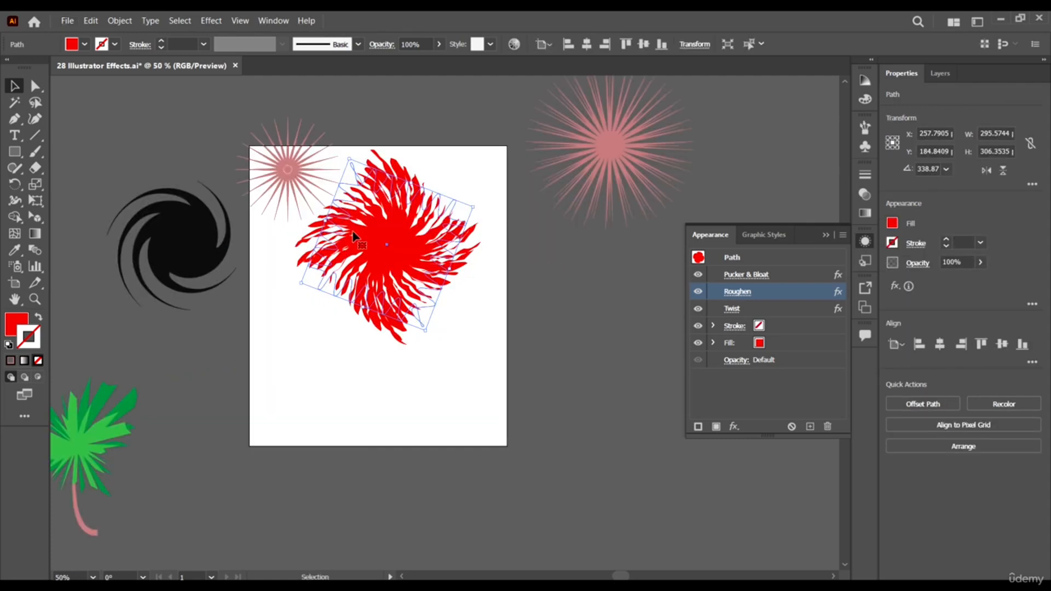
pyautogui.click(215, 22)
pyautogui.moveTo(262, 142)
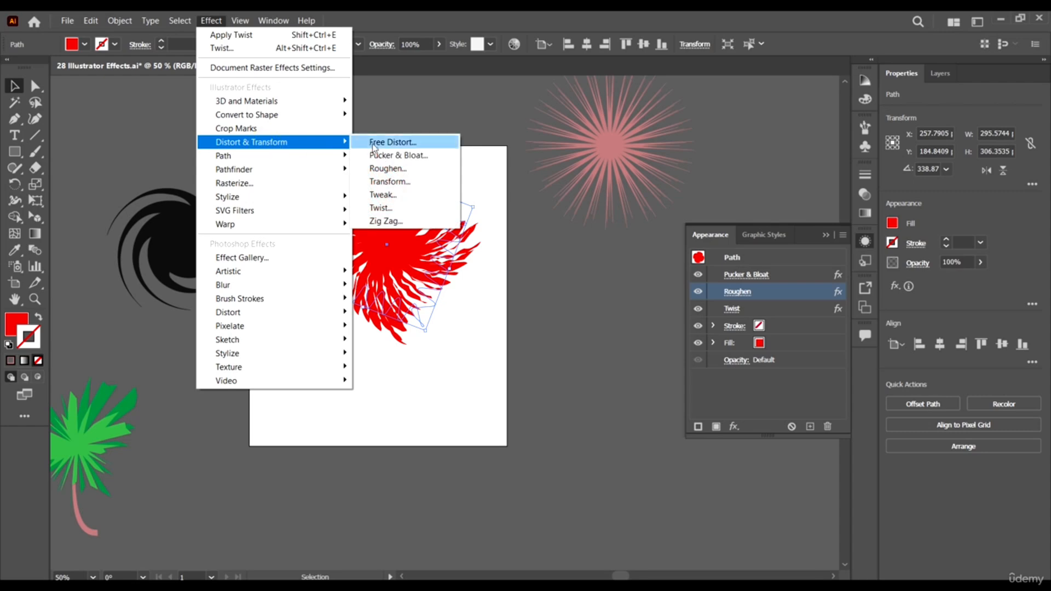
pyautogui.click(481, 15)
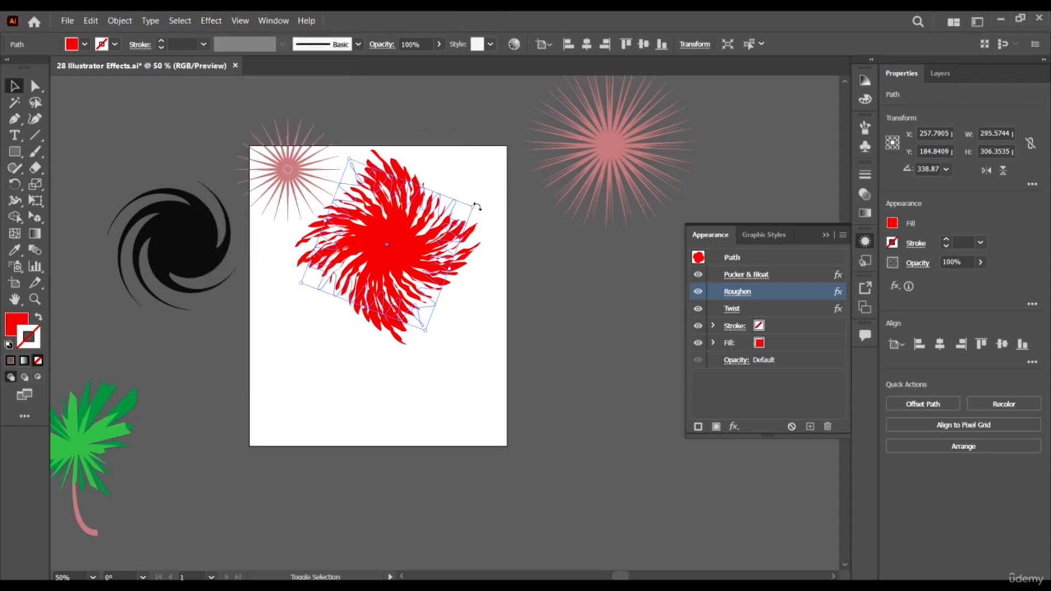
# - Enlarge the red twisted shape slightly to about 302 by 313 pt and deselect it
pyautogui.moveTo(475, 205)
pyautogui.mouseDown()
pyautogui.moveTo(613, 140)
pyautogui.moveTo(588, 165)
pyautogui.moveTo(477, 207)
pyautogui.mouseUp()
pyautogui.click(472, 280)
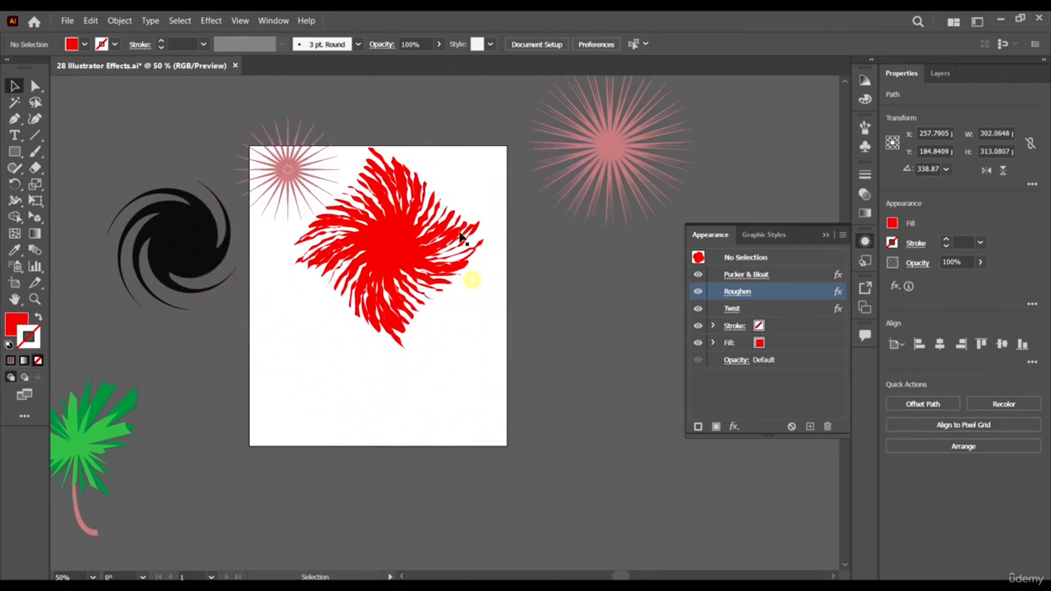
pyautogui.scroll(3, 446, 206)
pyautogui.scroll(-3, 361, 316)
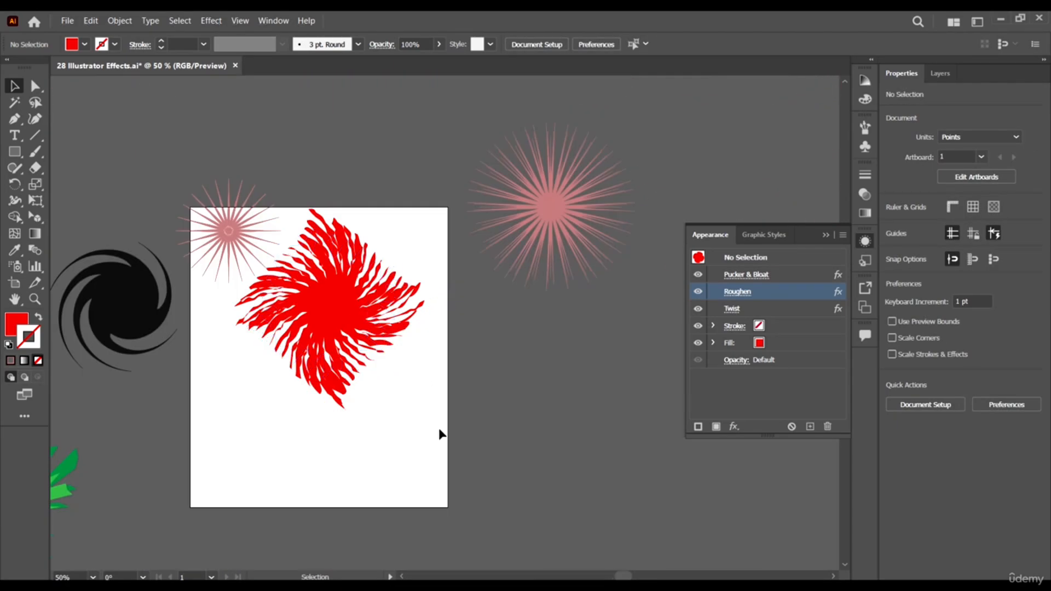
pyautogui.click(208, 20)
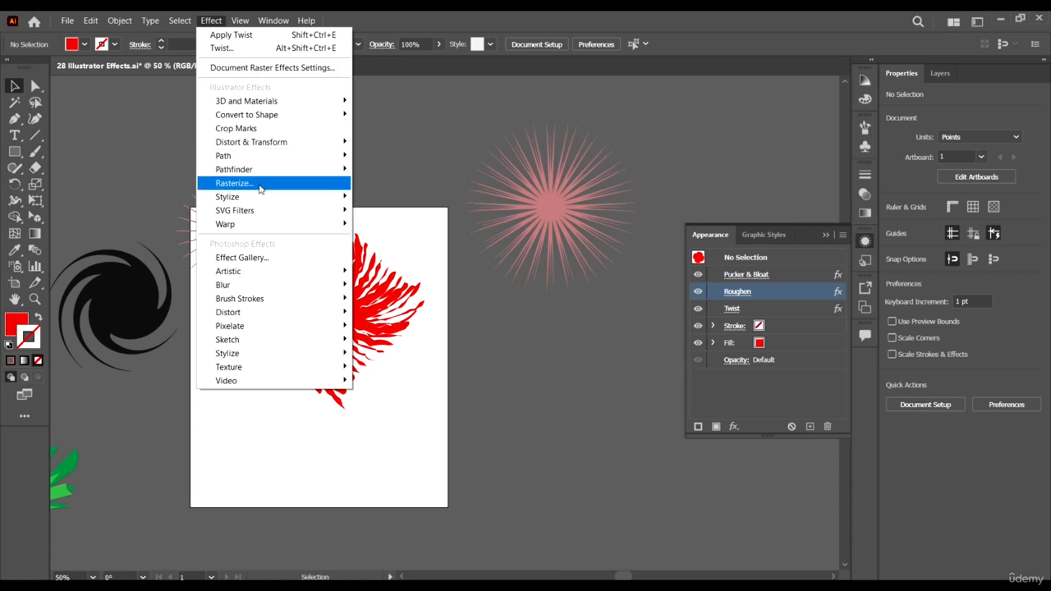
pyautogui.moveTo(270, 201)
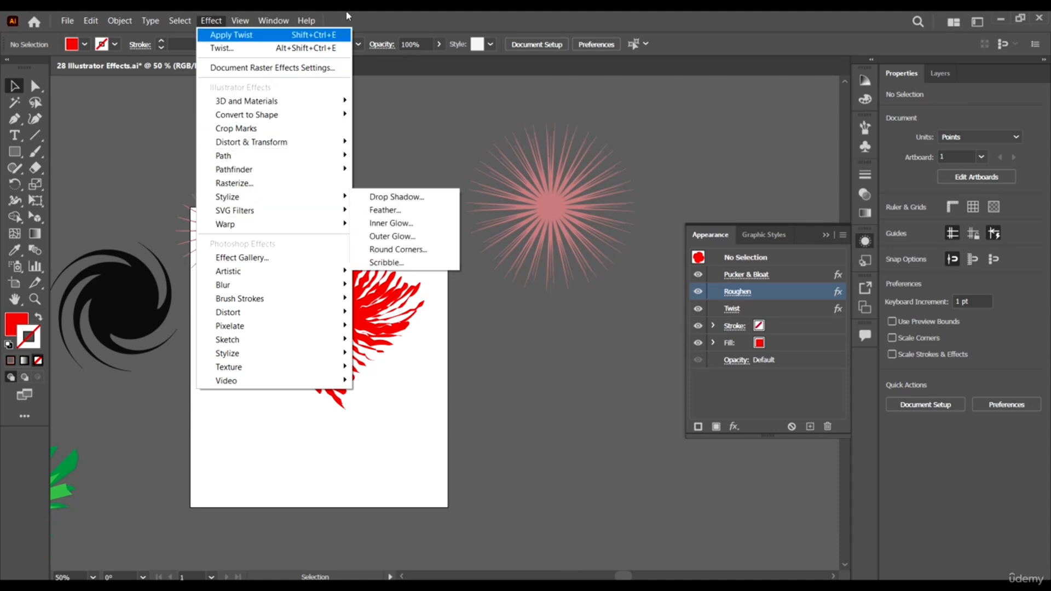
pyautogui.click(459, 13)
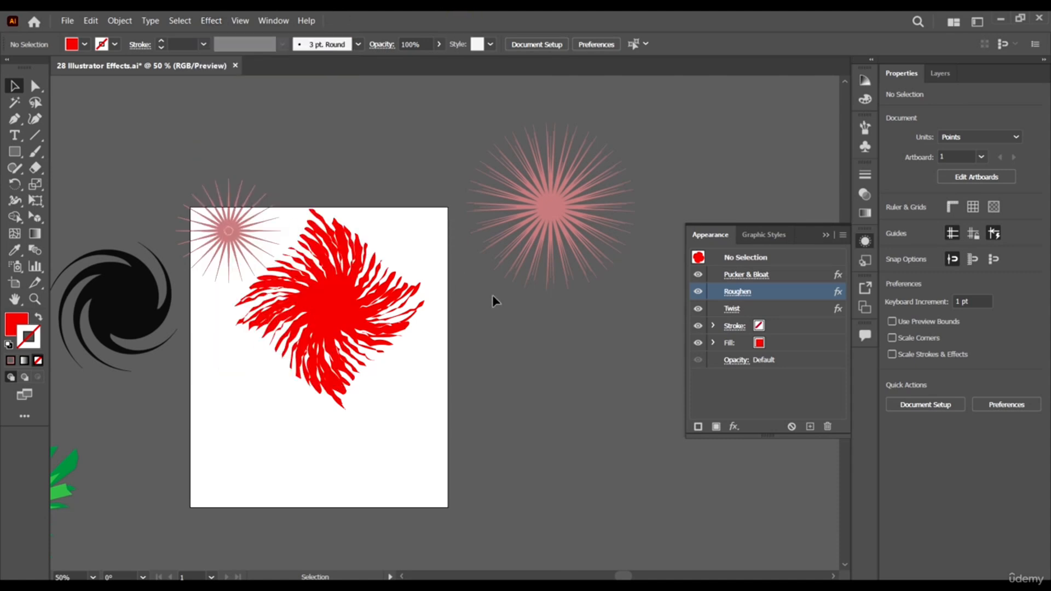
# - Move the green circle close beside the artboard, below the large pink starburst, to about X 698 pt, Y 341 pt
pyautogui.scroll(-4, 492, 301)
pyautogui.hscroll(5, 297, 294)
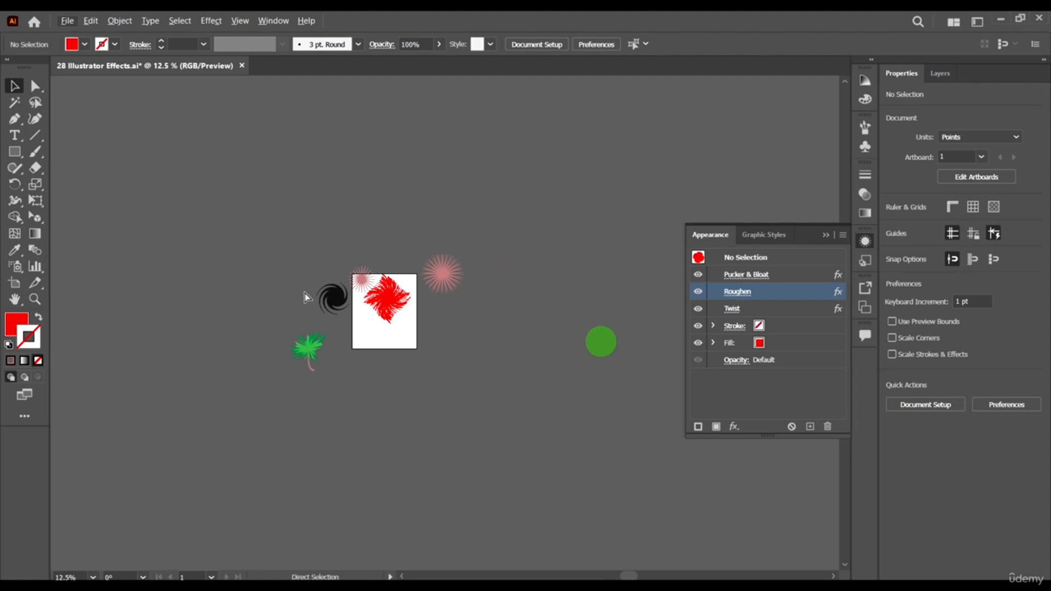
pyautogui.moveTo(529, 333); pyautogui.dragTo(374, 310)
pyautogui.doubleClick(374, 310)
pyautogui.scroll(2, 271, 302)
pyautogui.press('Escape')
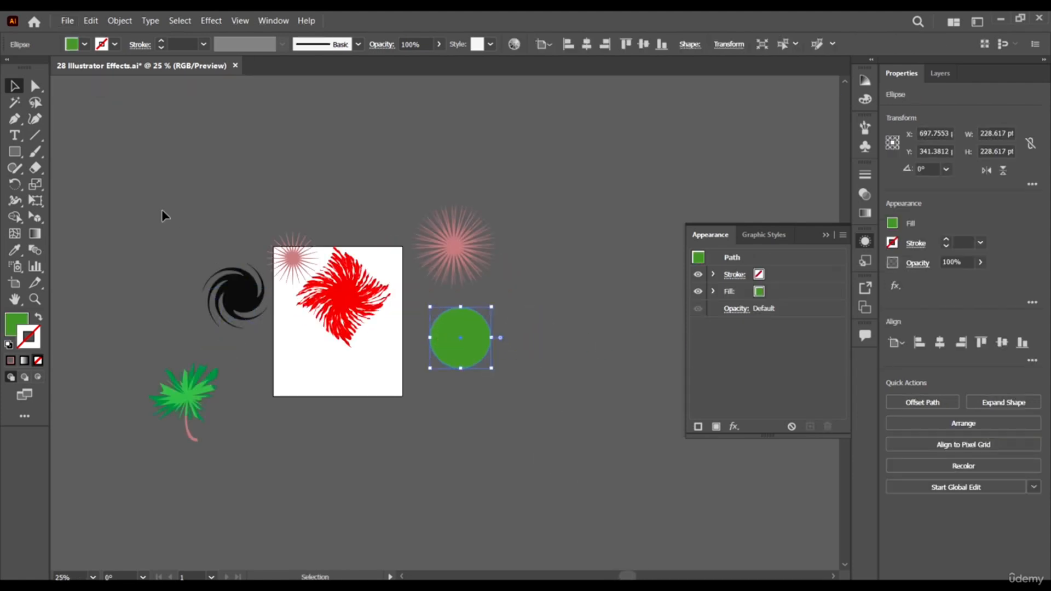
pyautogui.scroll(2, 123, 146)
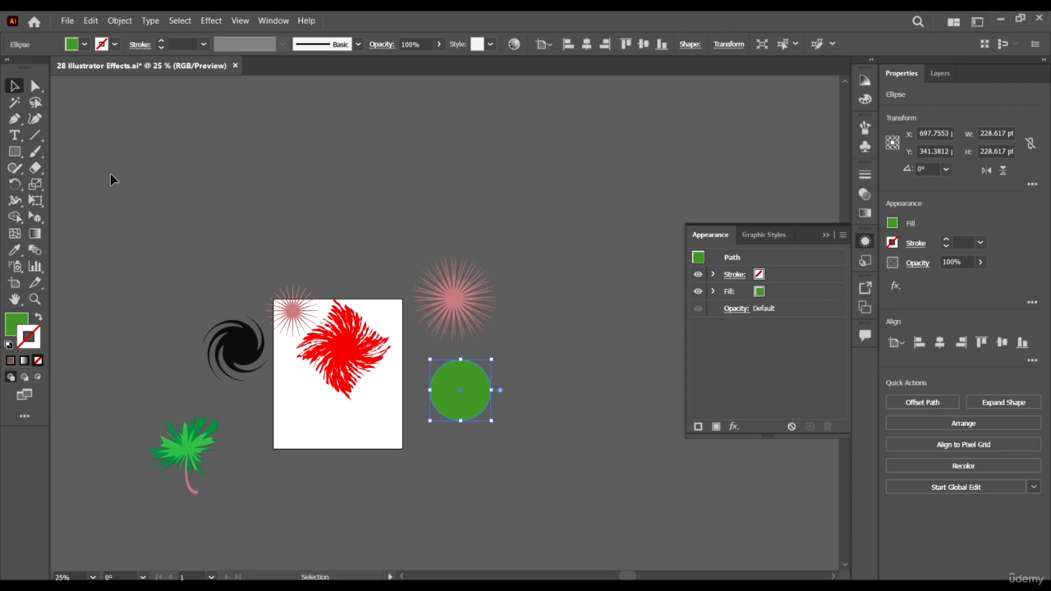
pyautogui.scroll(-2, 131, 227)
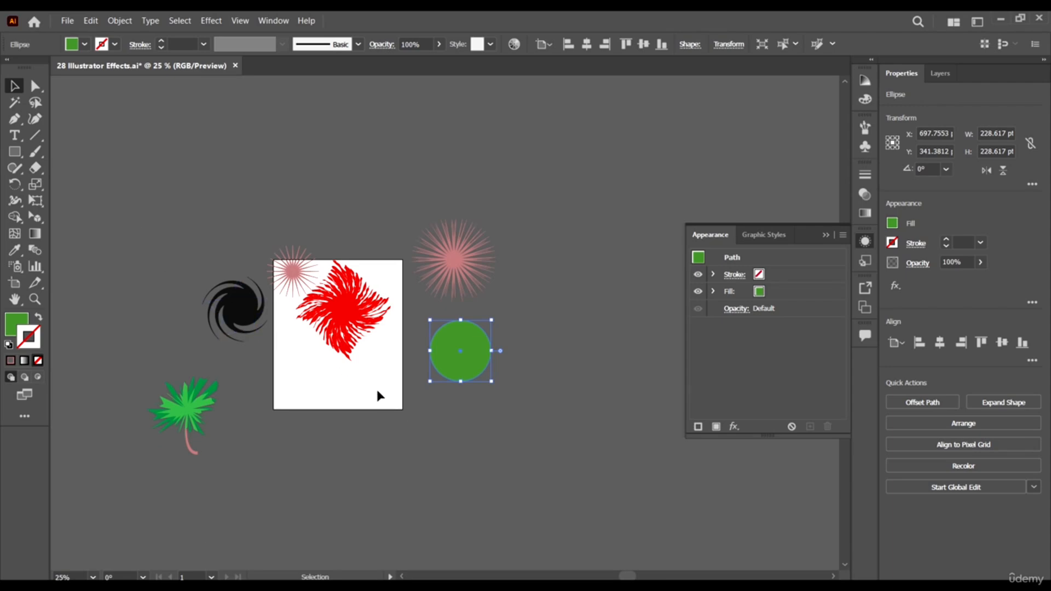
pyautogui.hscroll(-2, 382, 356)
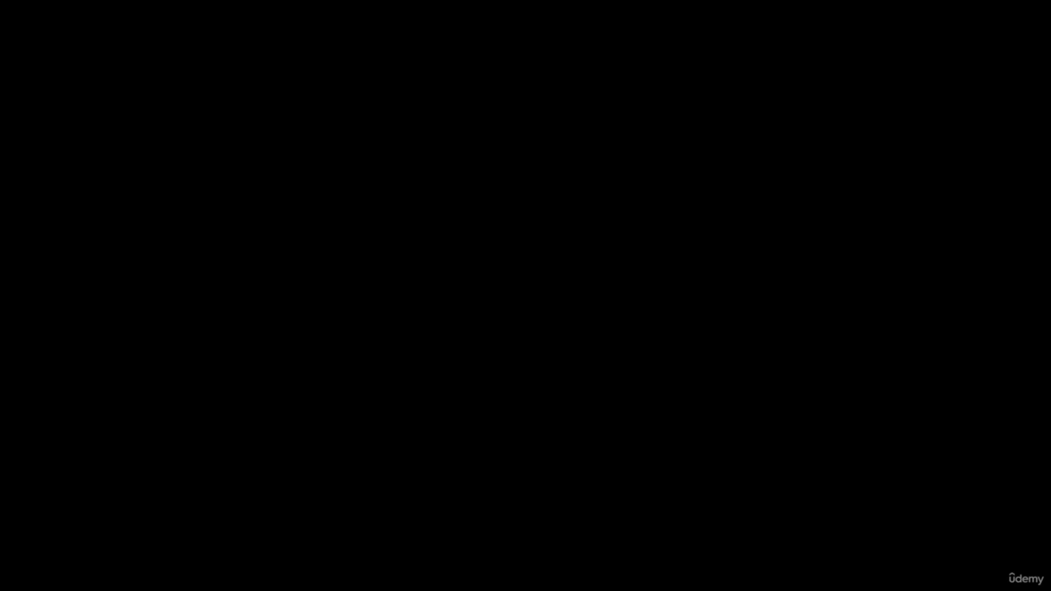